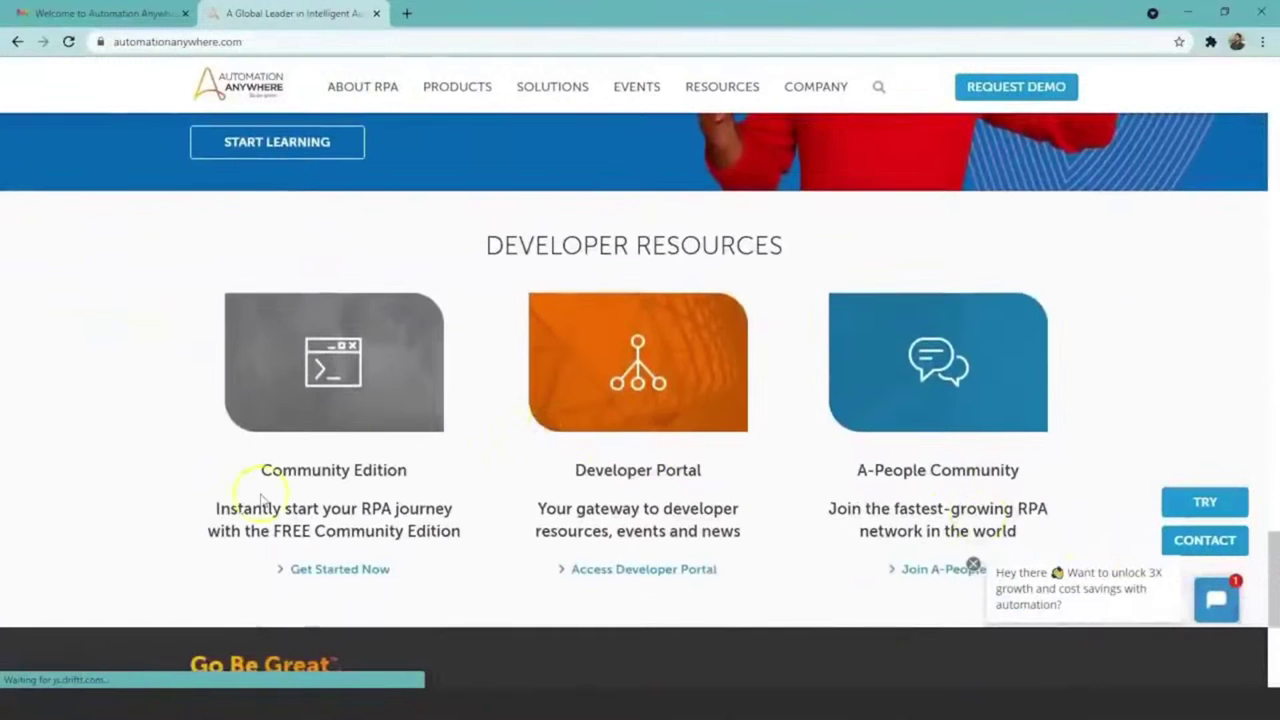
Step: Start the Community Edition sign-up, then follow the welcome email's Control Room URL link
click(339, 571)
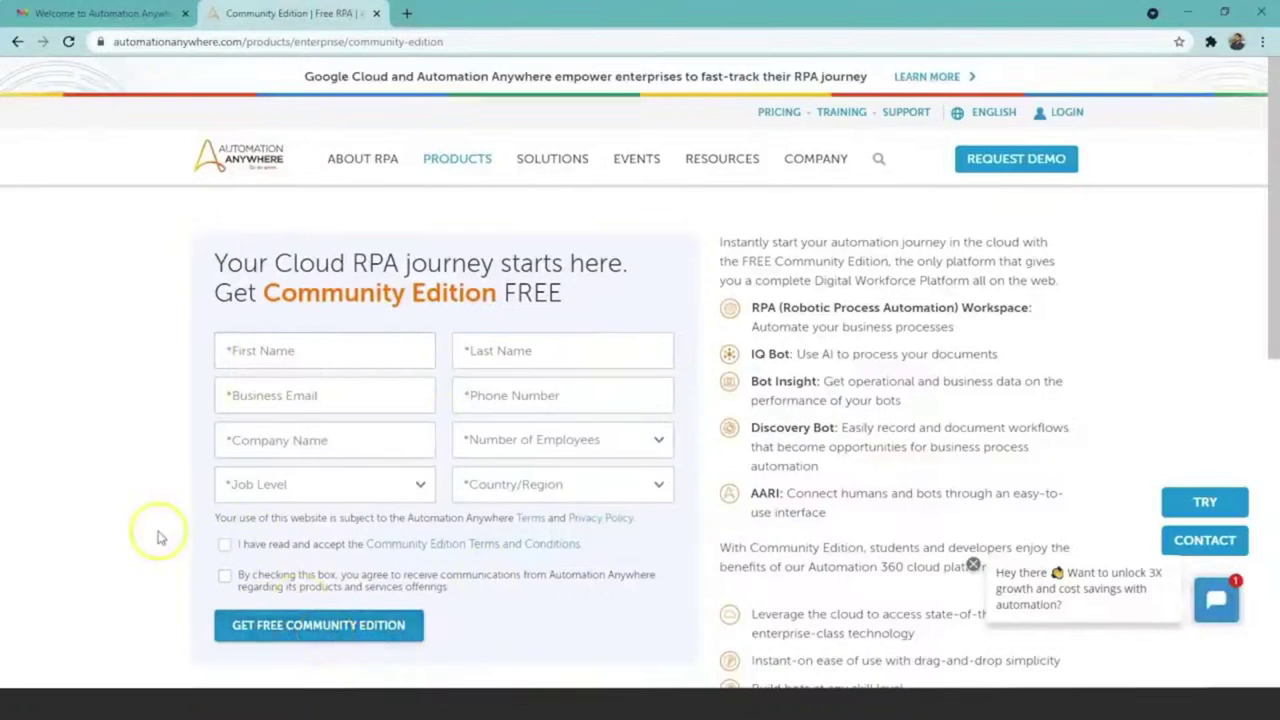
click(95, 13)
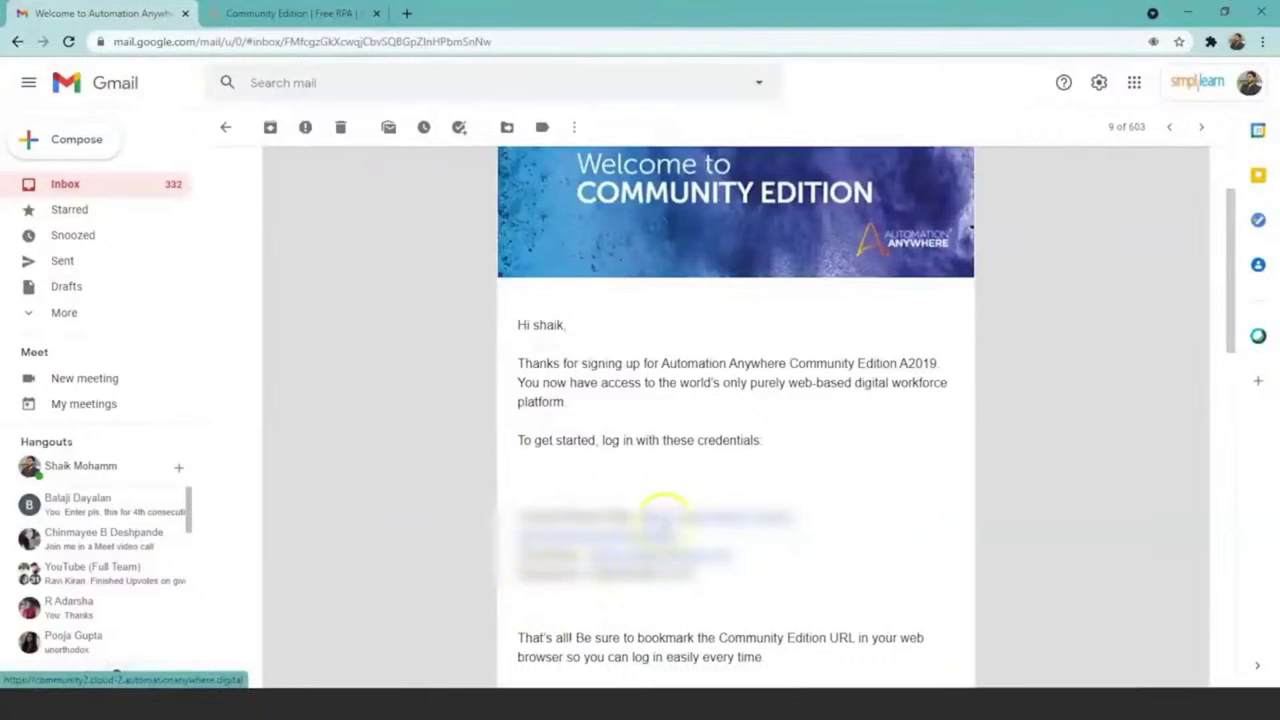
click(664, 518)
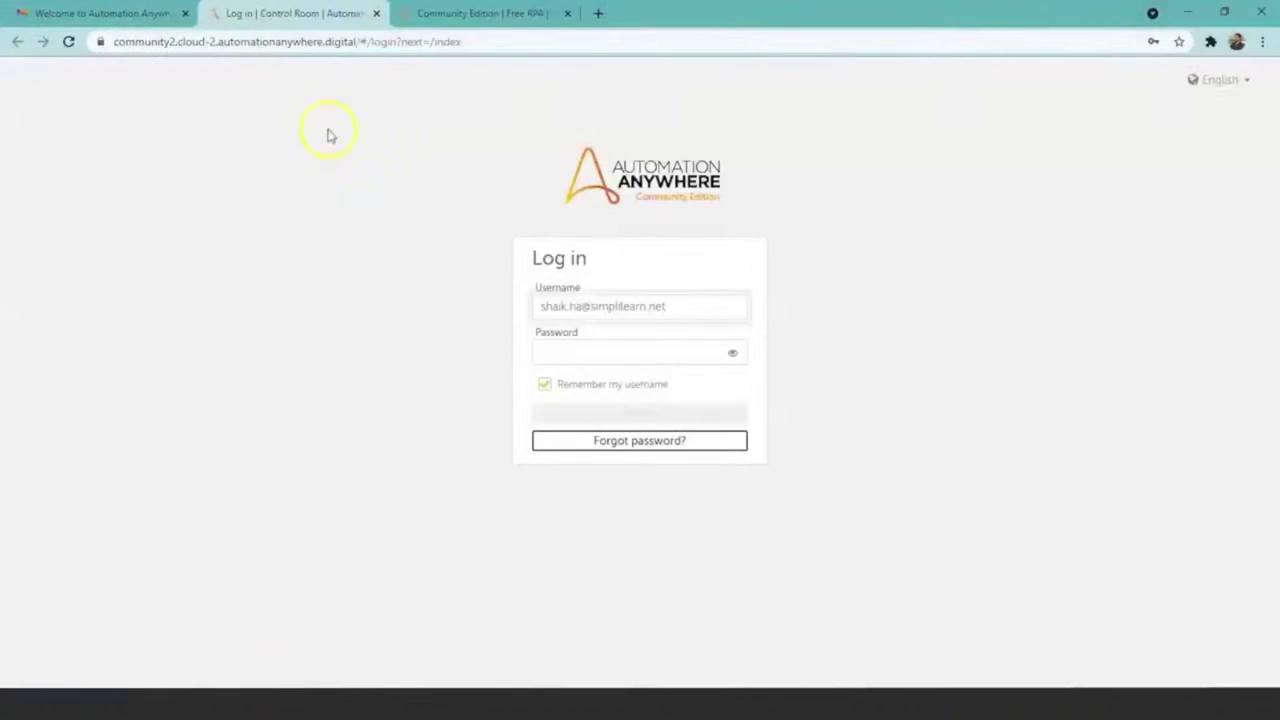
Step: Log in to the Control Room using the browser's saved account credentials
click(632, 313)
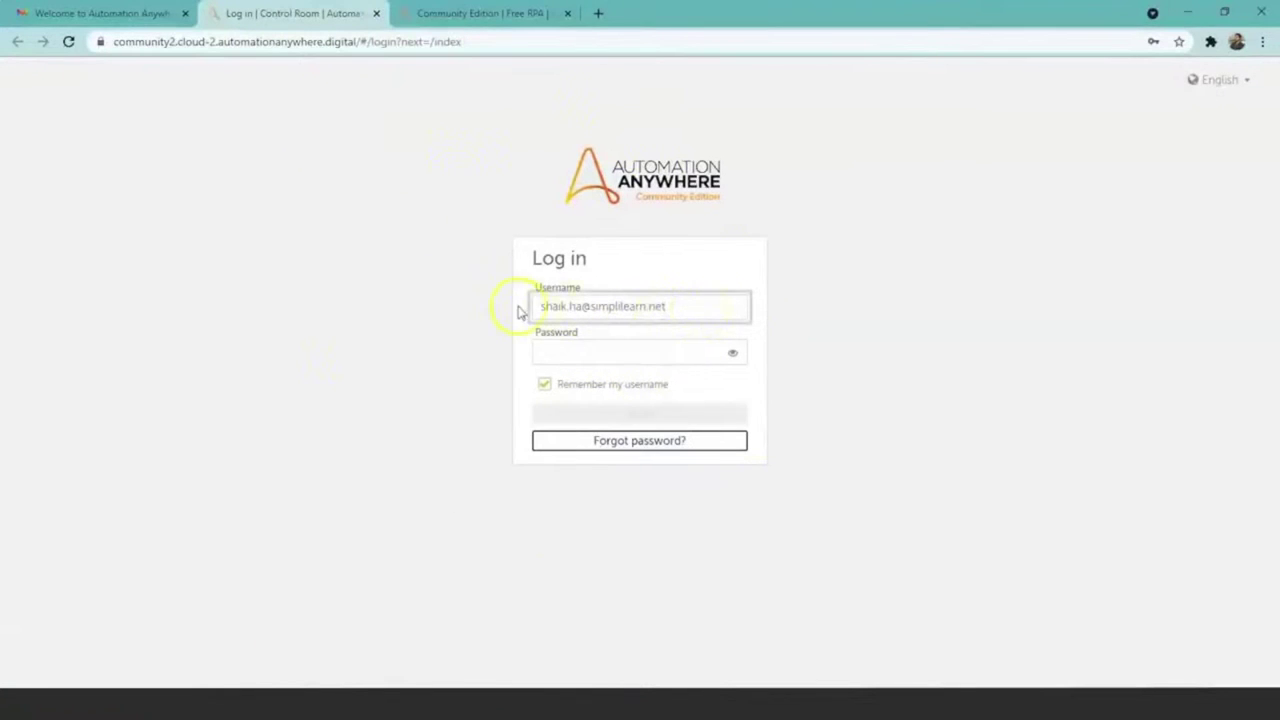
click(573, 349)
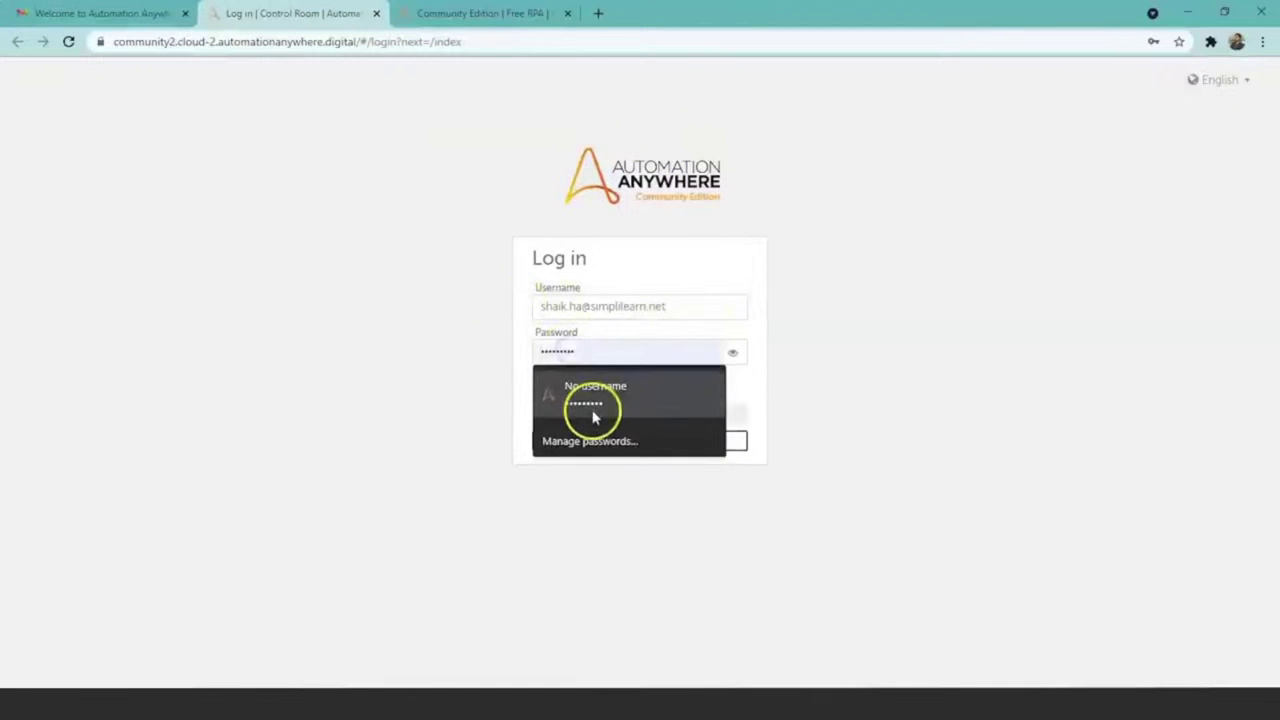
click(591, 412)
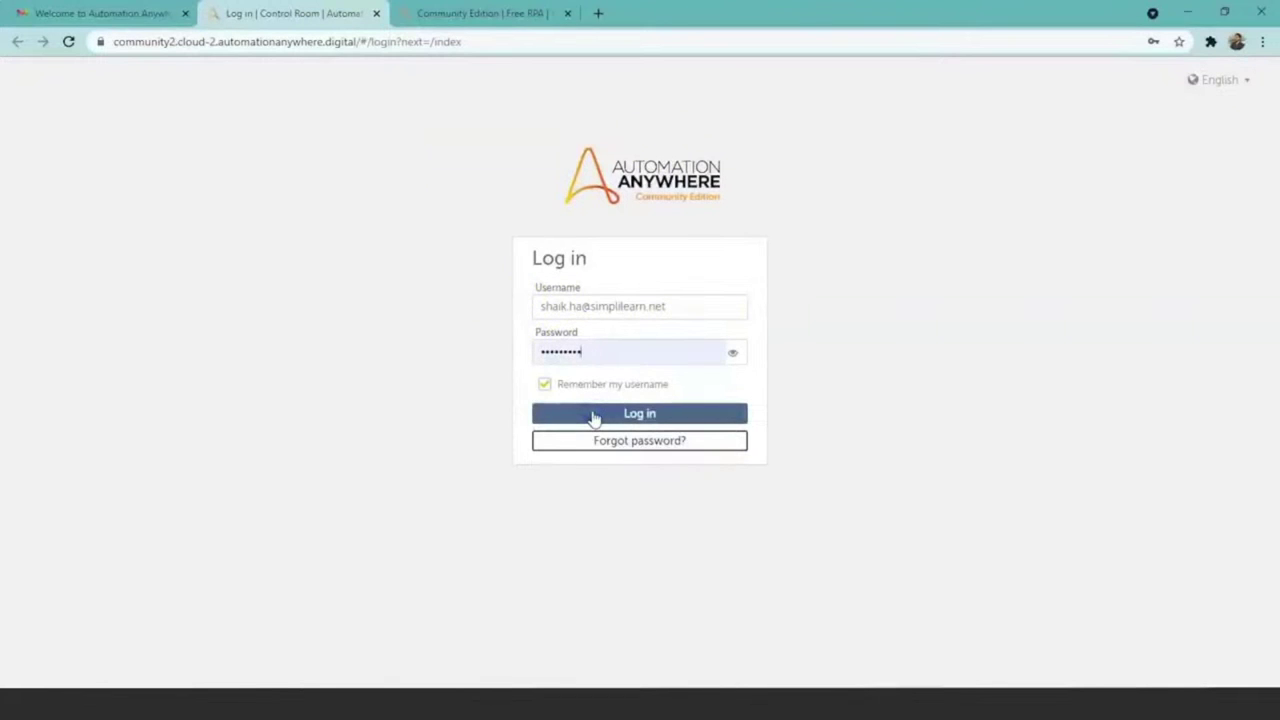
click(594, 416)
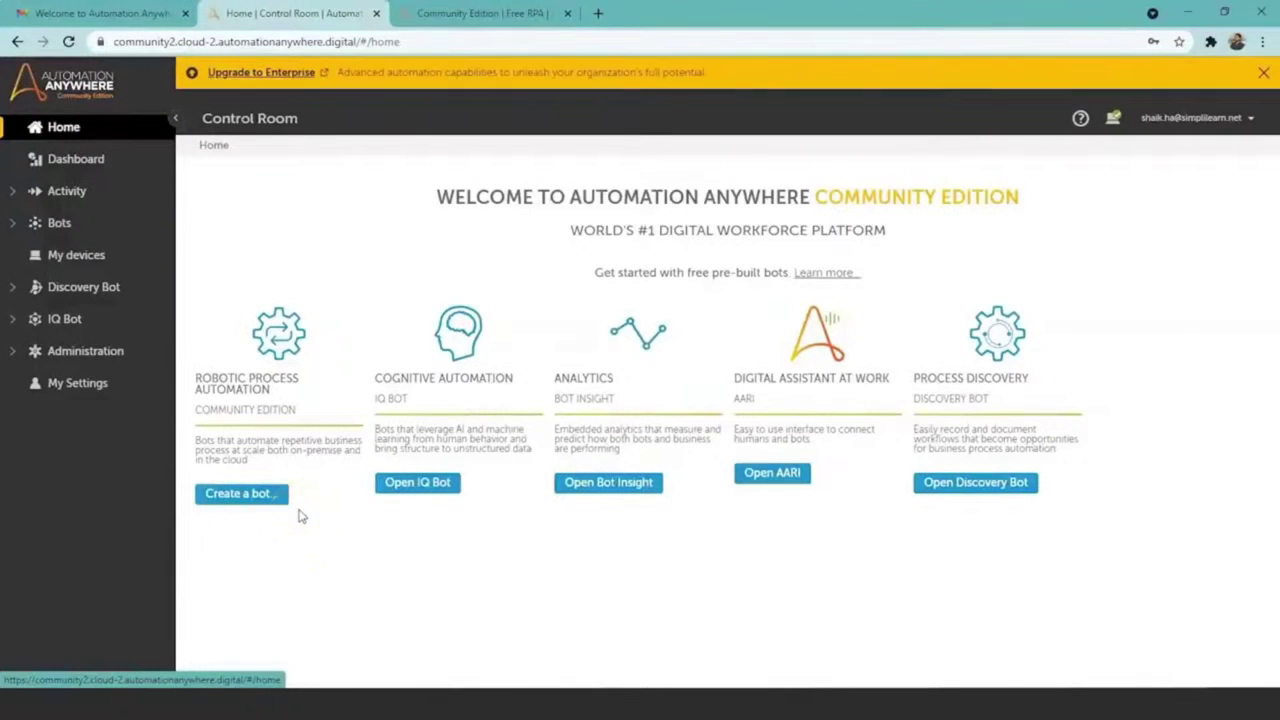
Step: Create a task bot named 'first bot' in the \Bots\ folder and open it in the editor
click(351, 532)
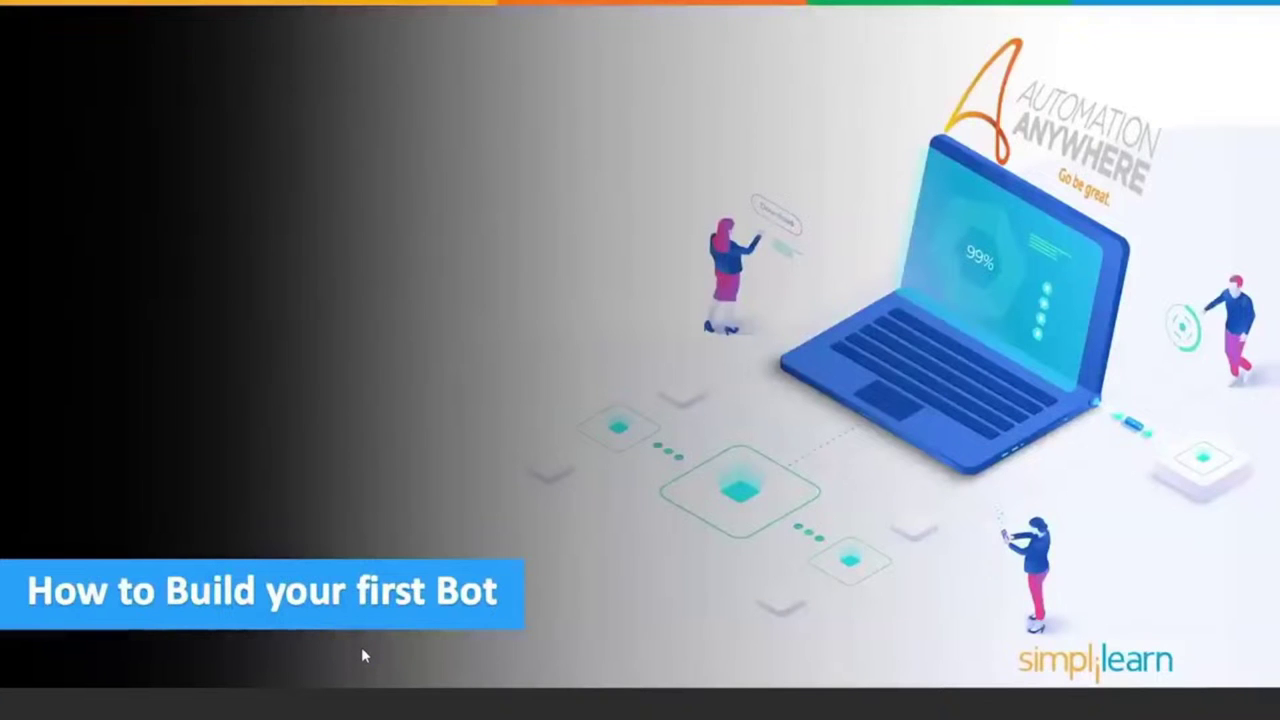
key(alt+Tab)
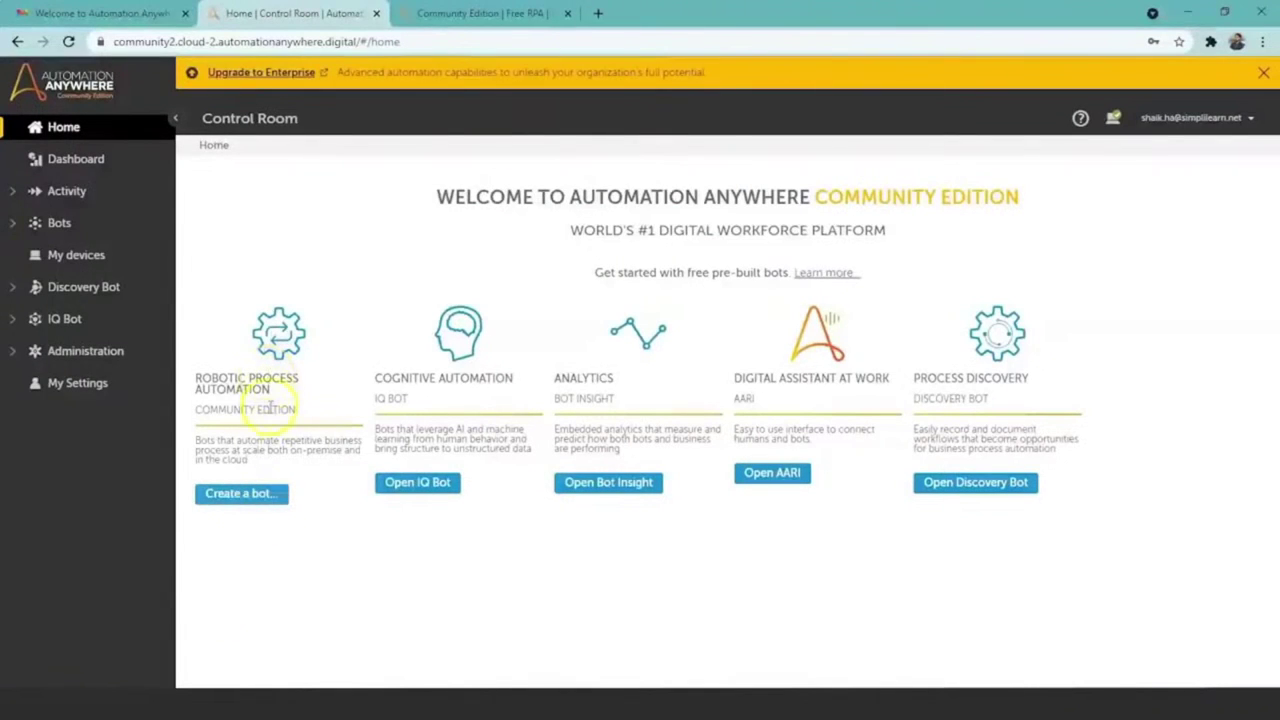
click(257, 503)
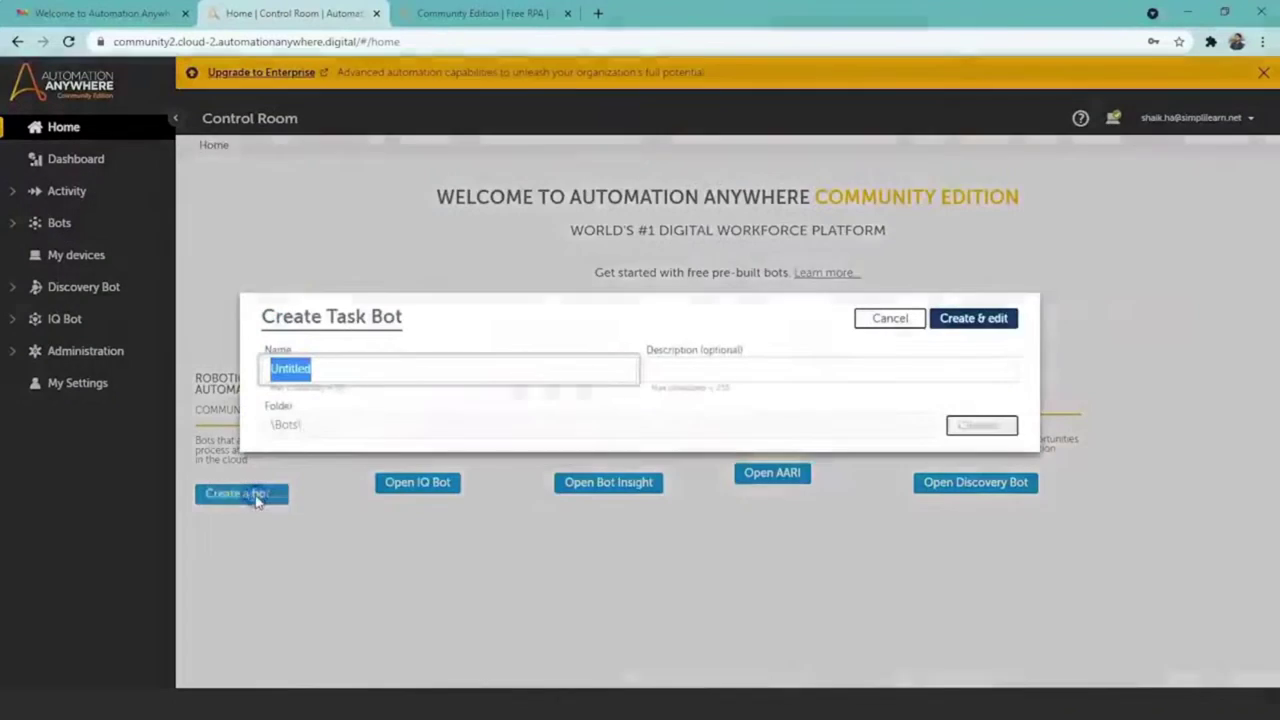
key(BackSpace)
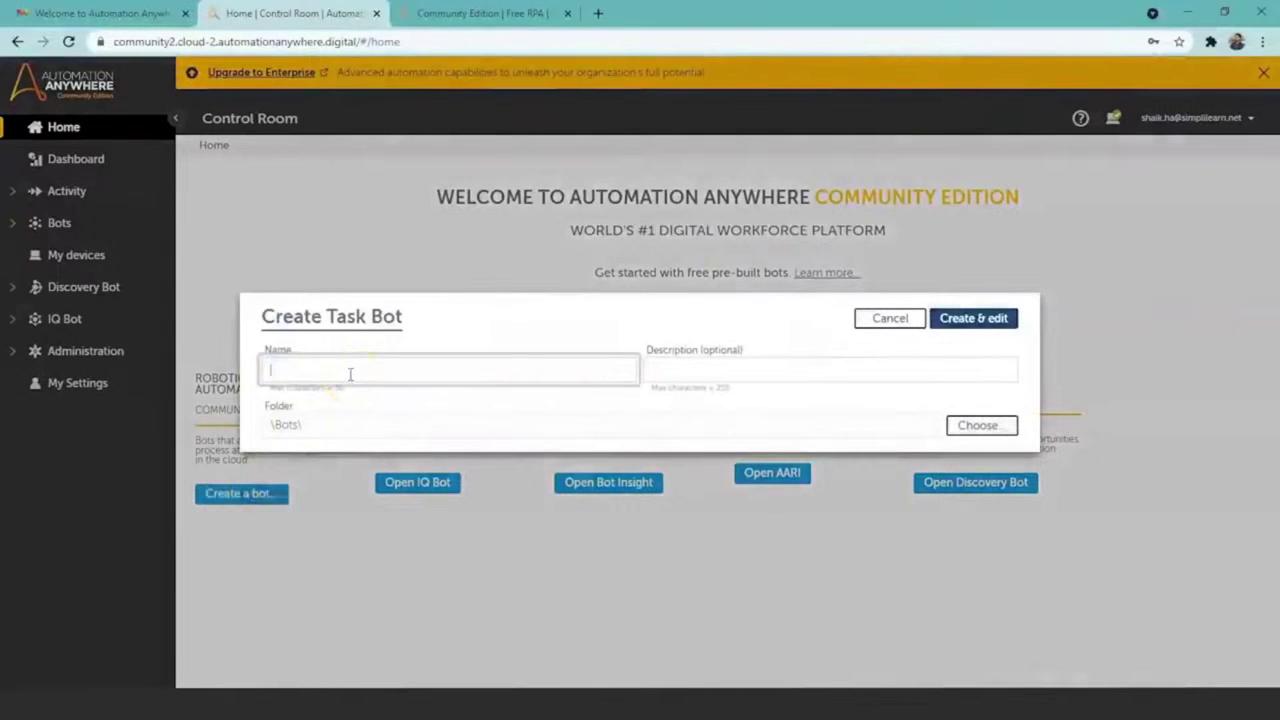
text(first bot)
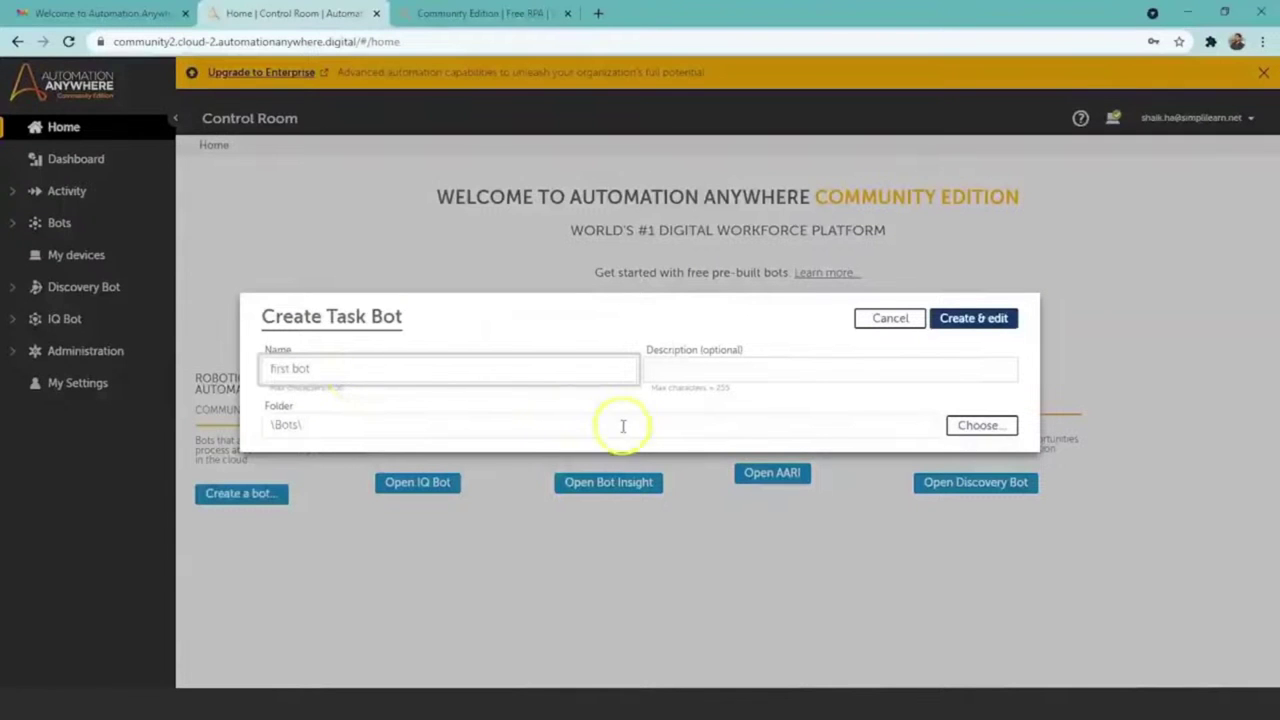
click(975, 316)
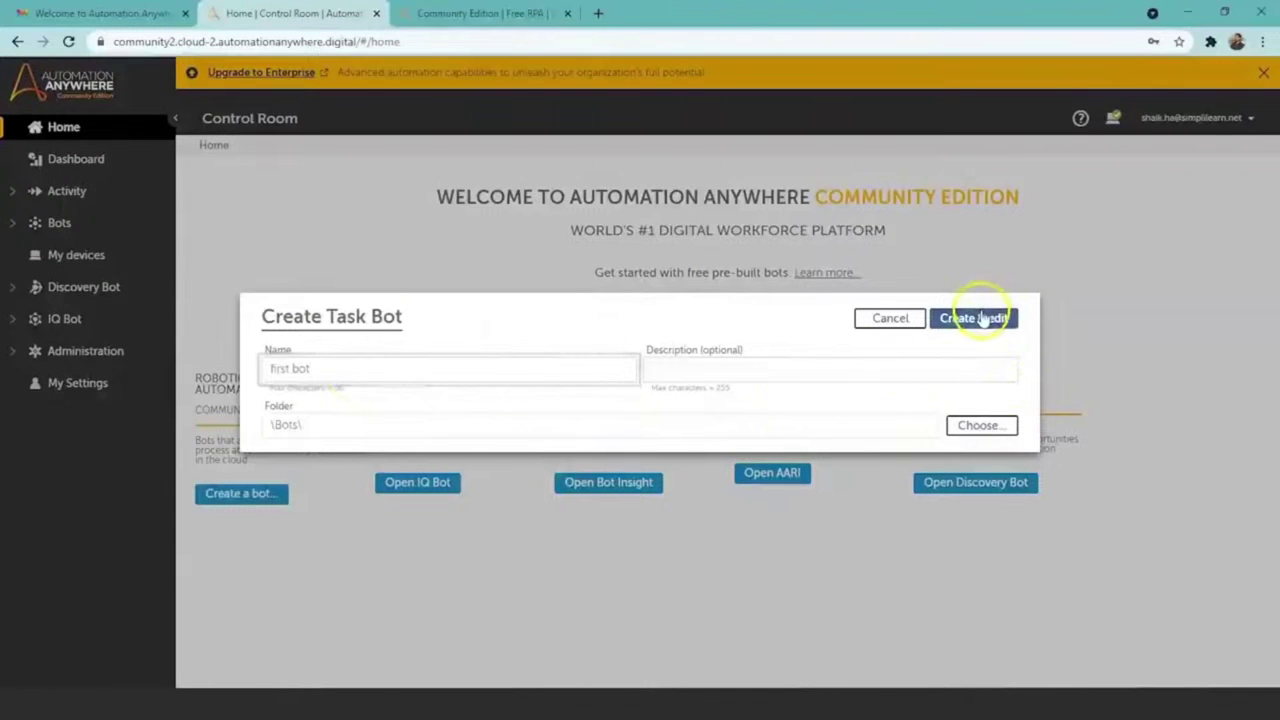
click(983, 314)
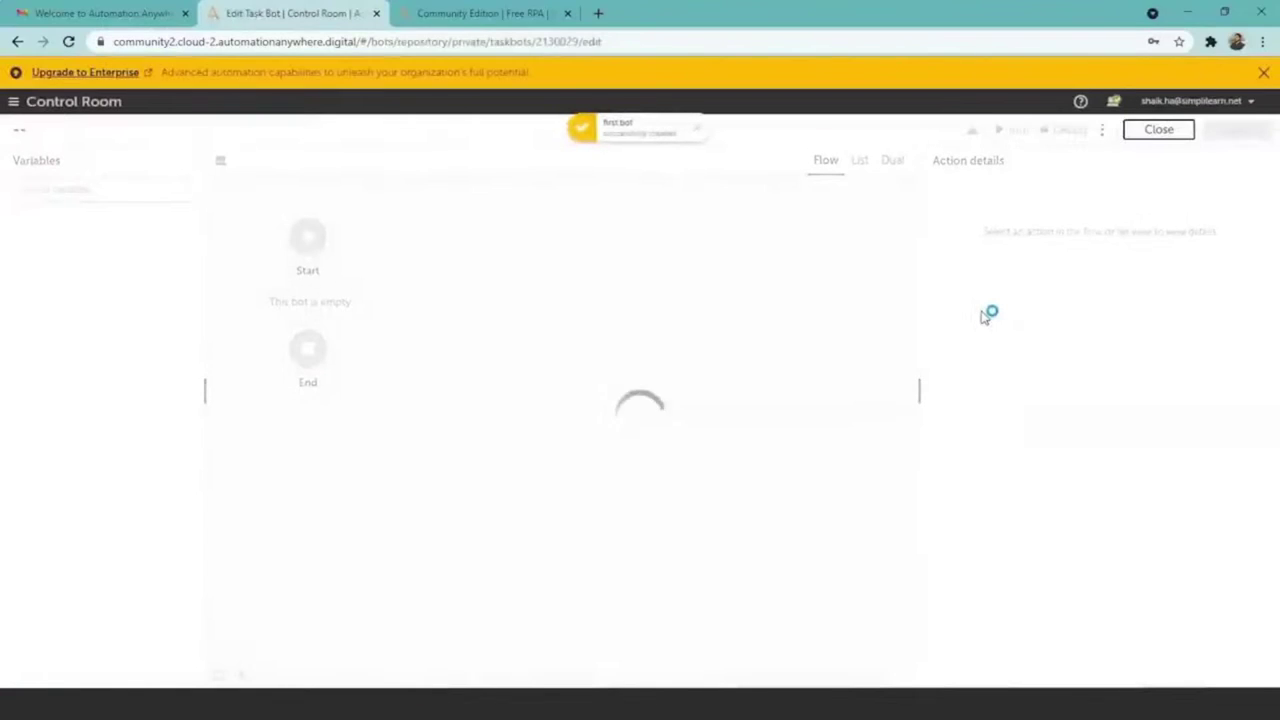
Step: Find the Message box action by searching 'messa' and add it to the bot's flow
click(725, 205)
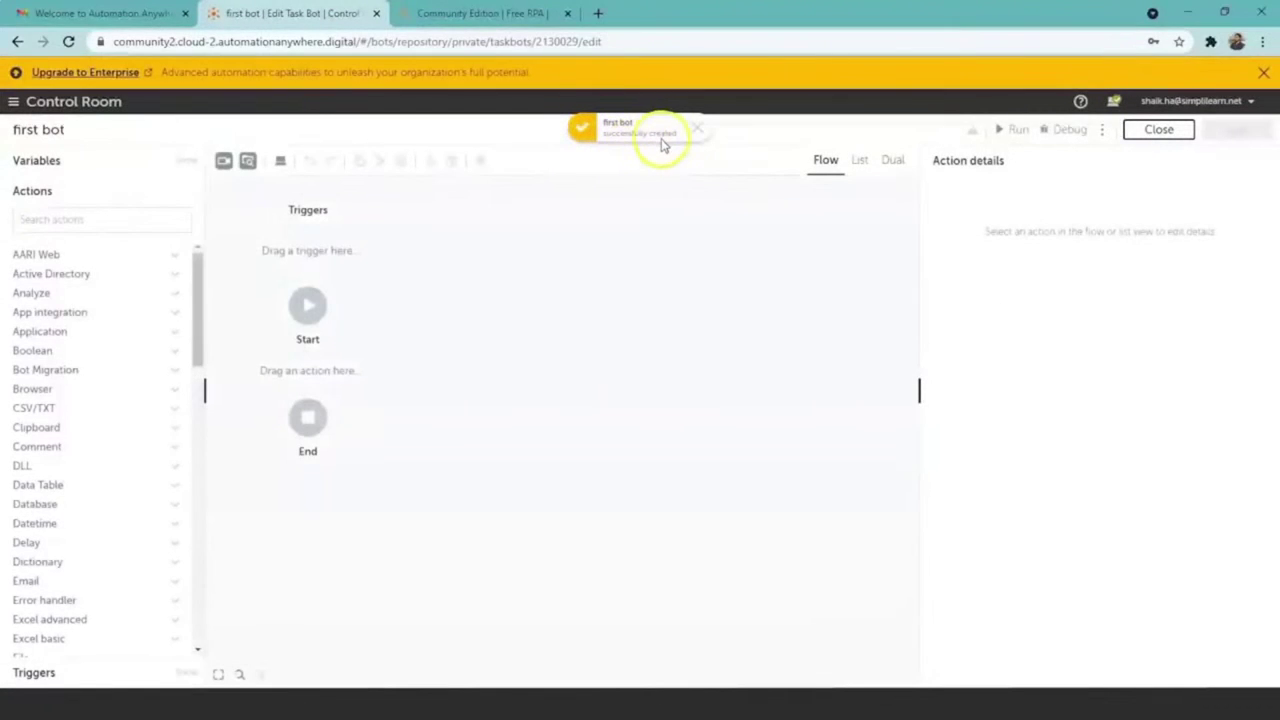
click(110, 222)
text(messa)
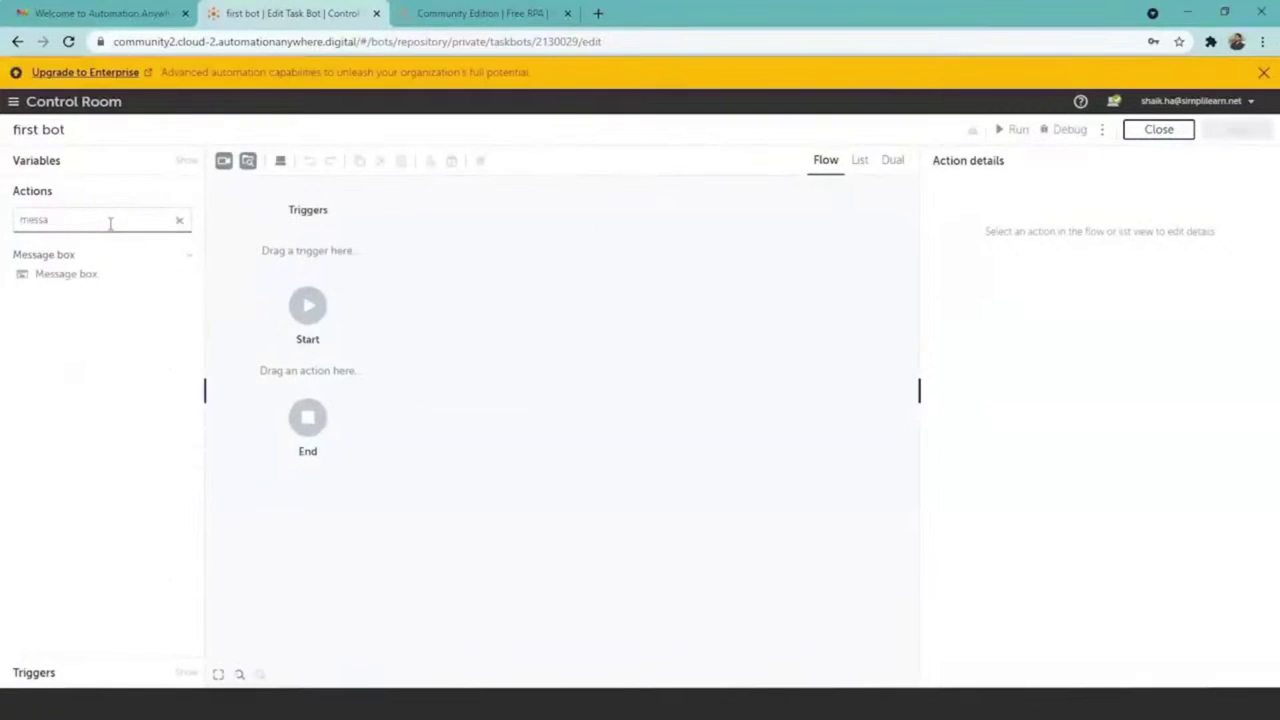
click(92, 273)
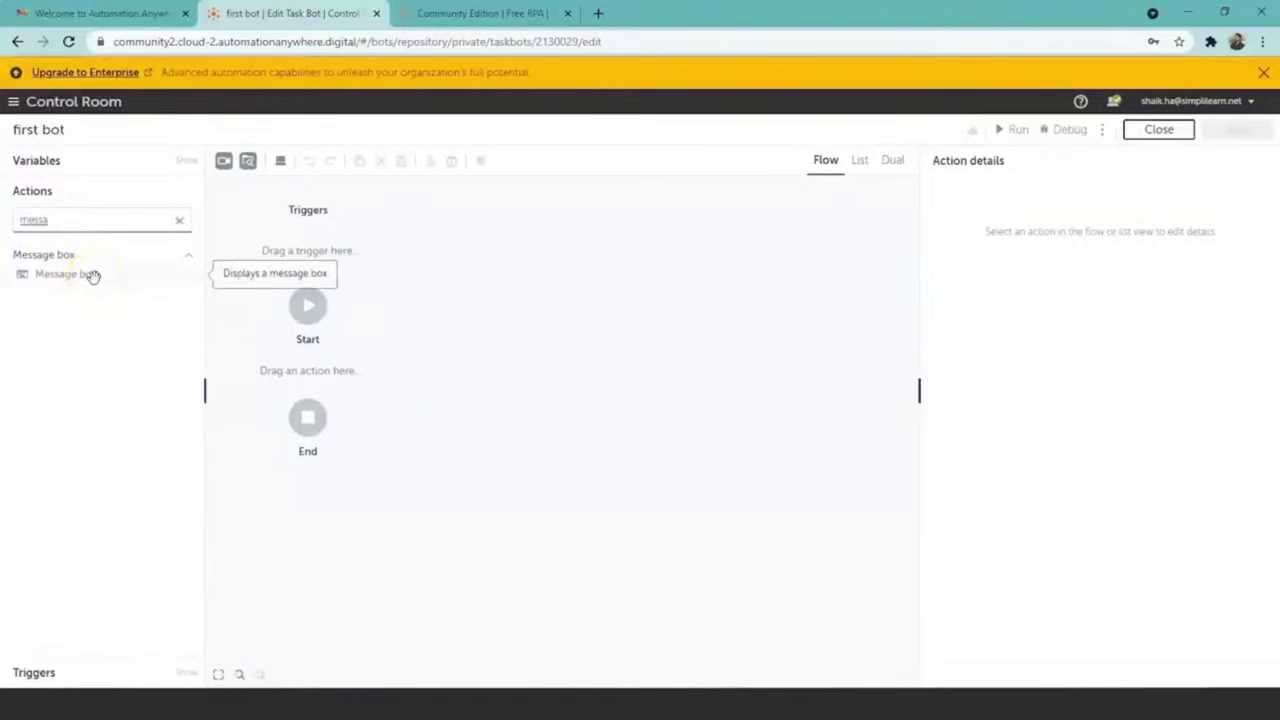
double_click(92, 274)
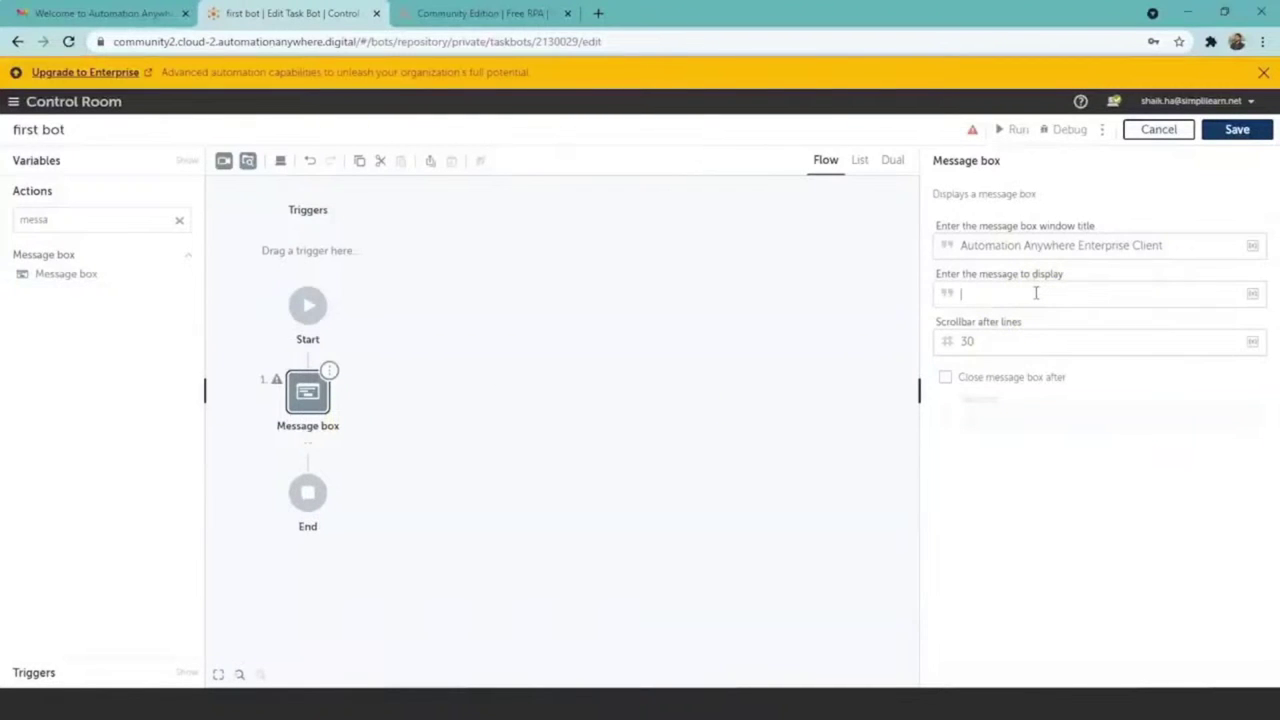
Step: Set the message to 'Hello! How are you', save the bot, and run it
text(Hello! How ar)
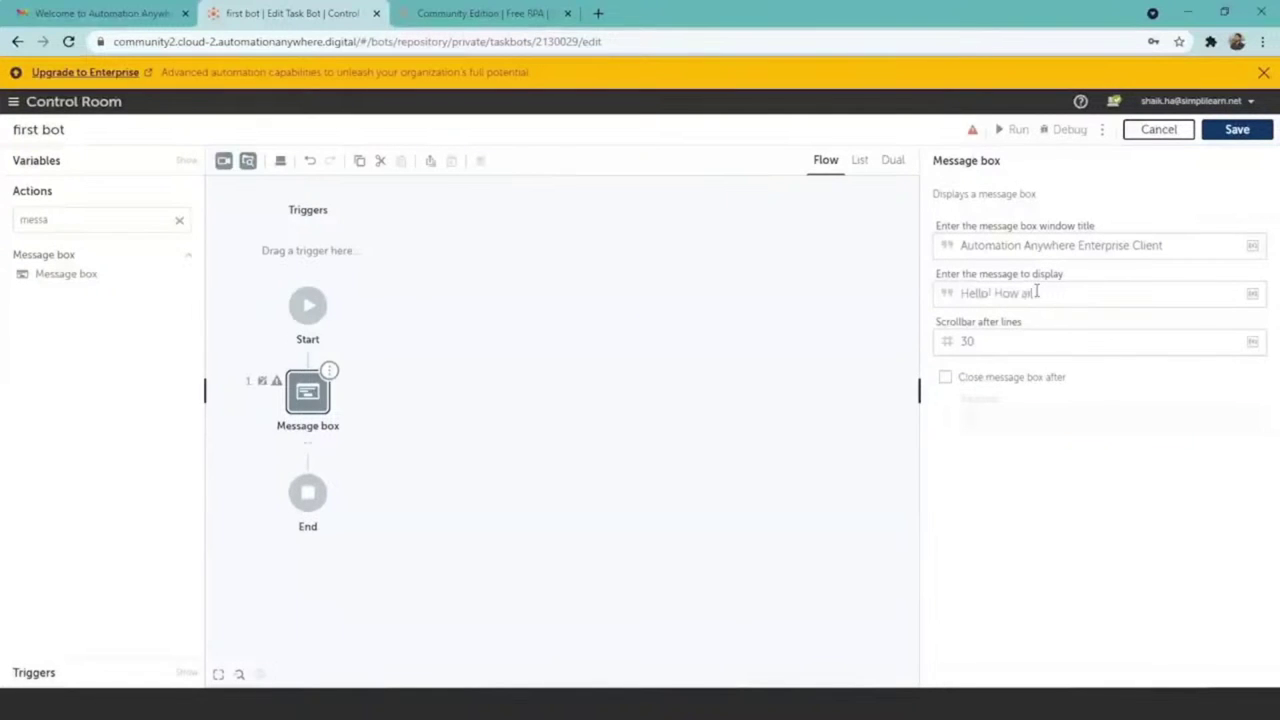
text(e you)
click(1222, 135)
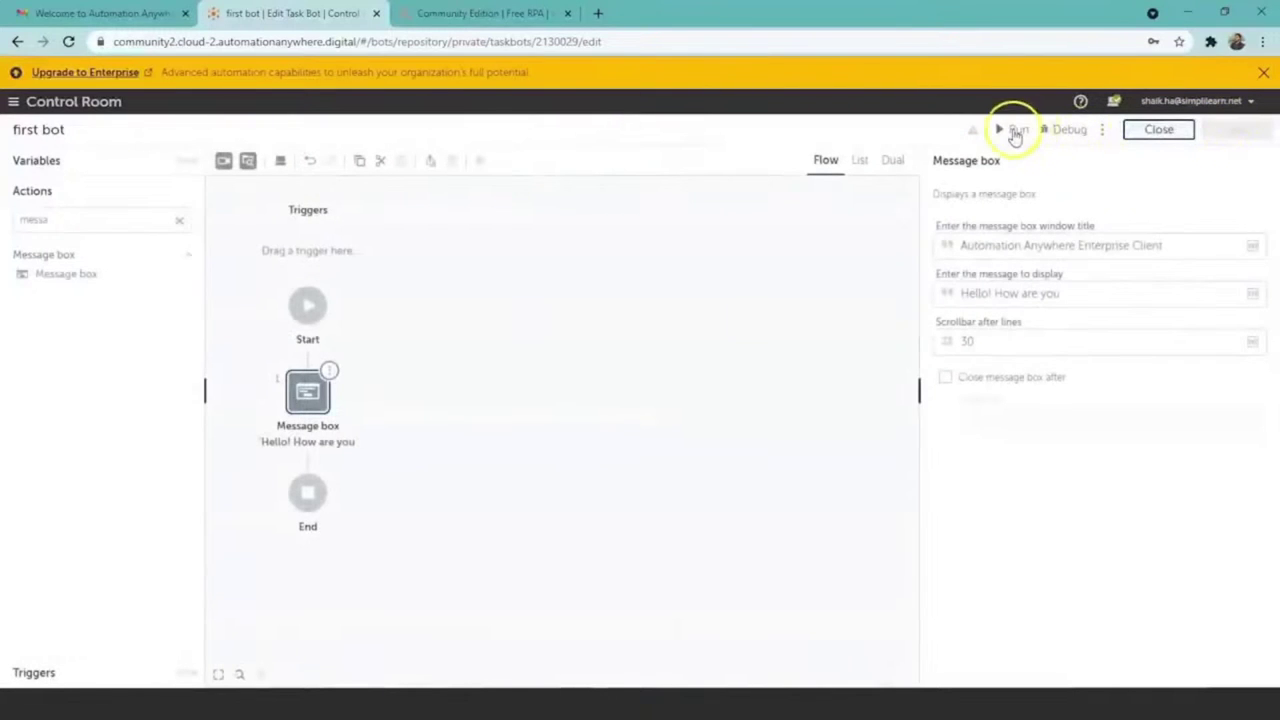
click(1015, 135)
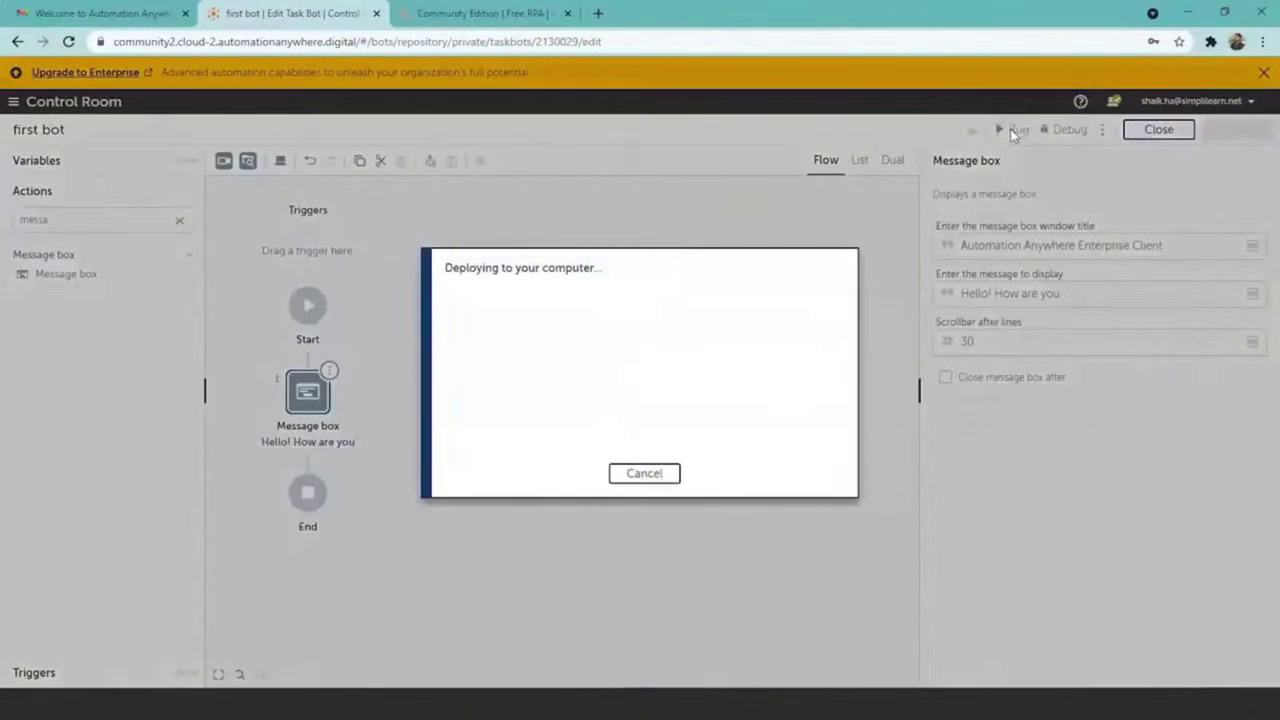
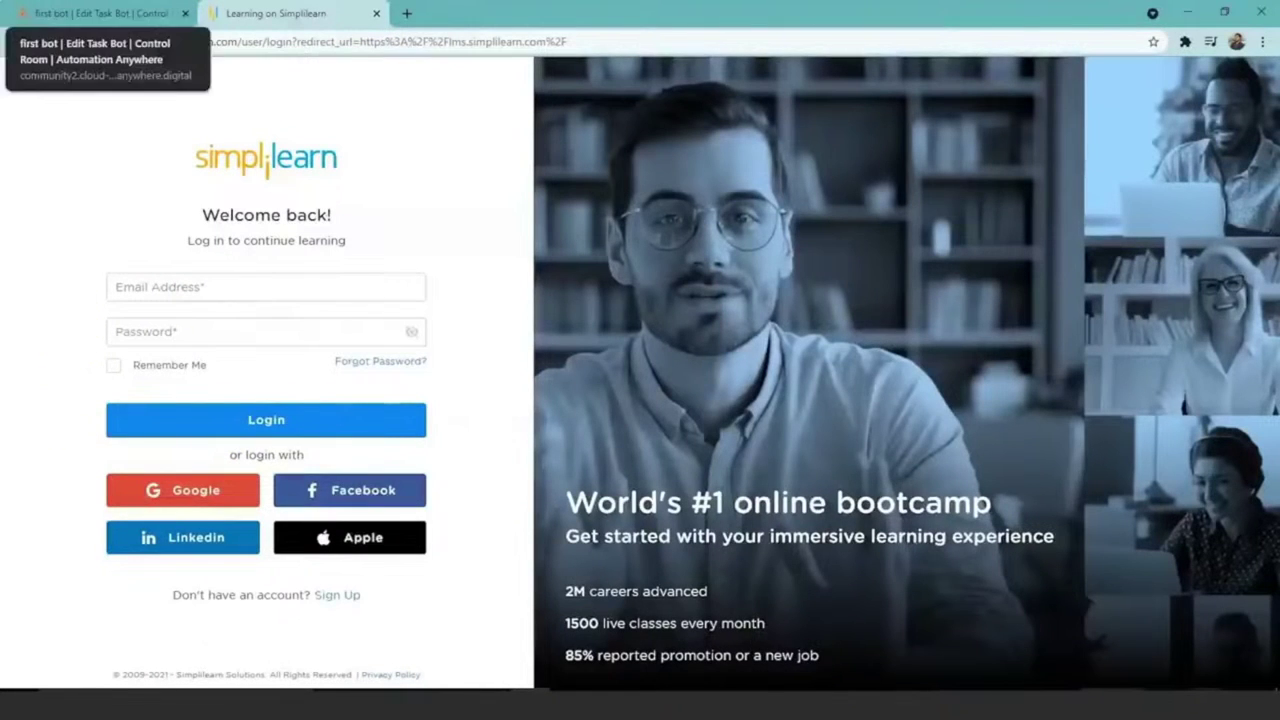
Step: Switch back to the 'first bot' editor tab, leaving the Simplilearn login page open beside it
click(100, 13)
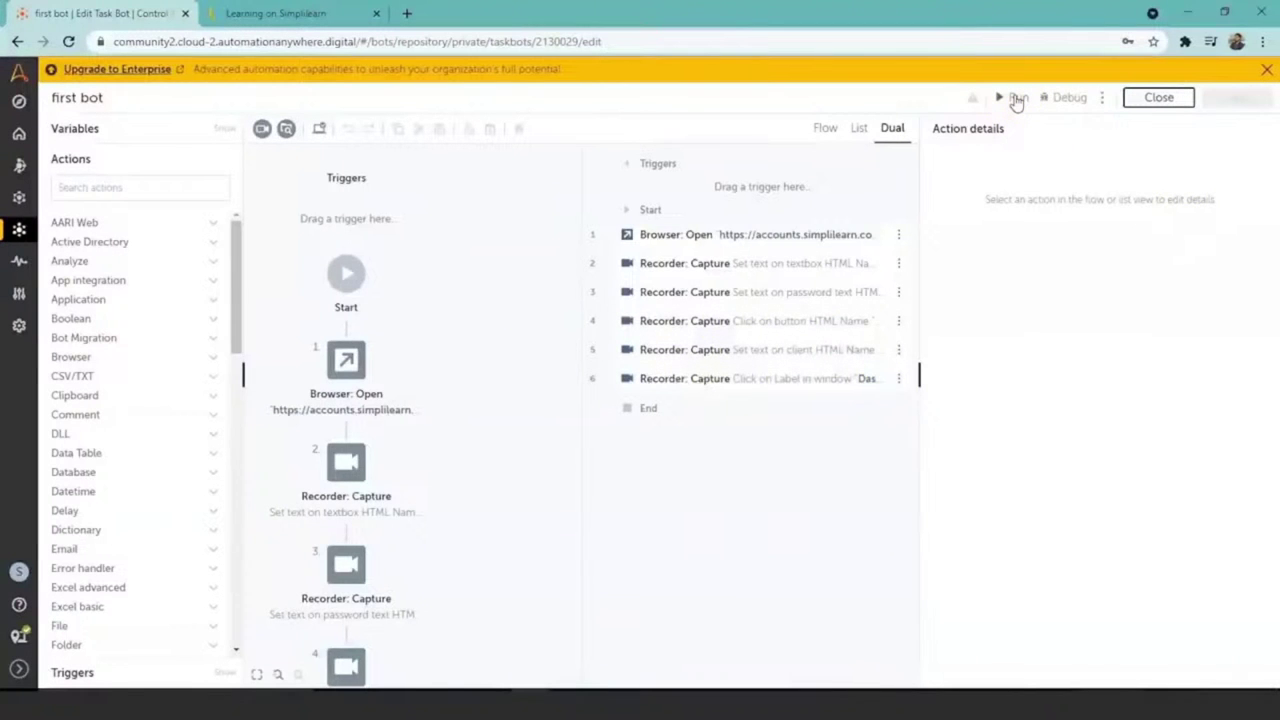
Step: Run the first bot to reach the Simplilearn dashboard, then close the Dashboard tab
click(1016, 98)
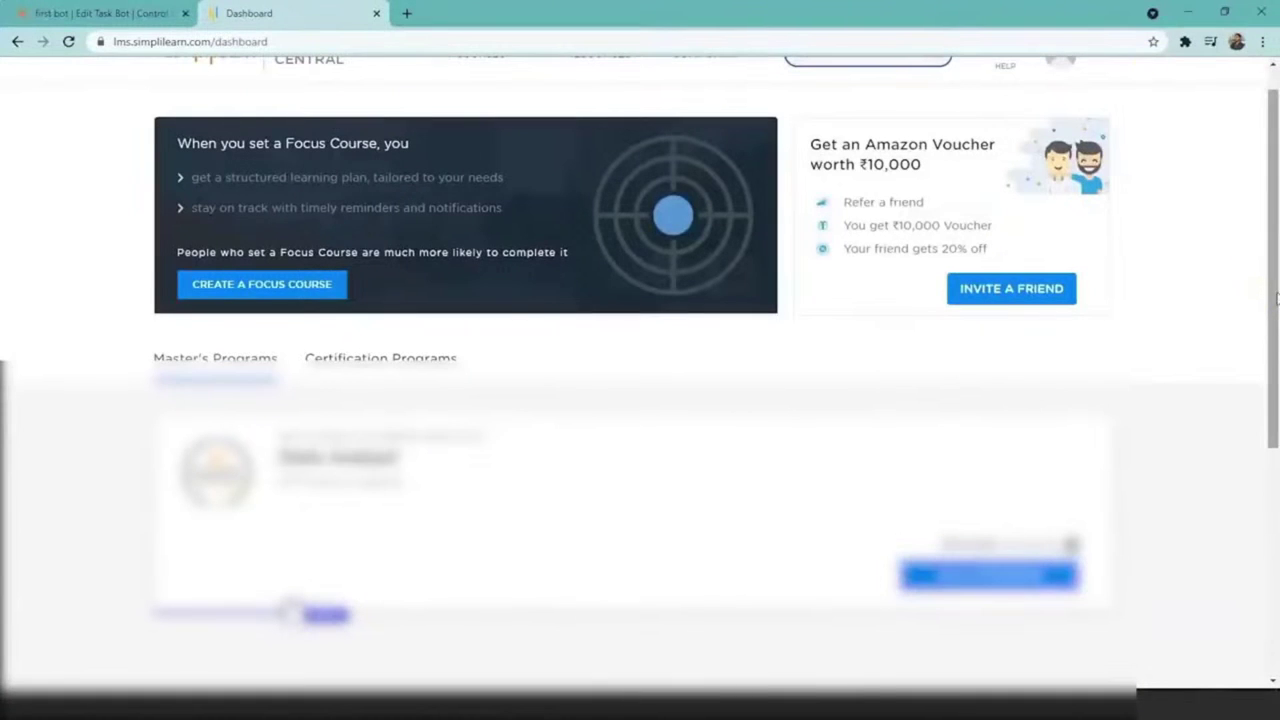
scroll(1277, 297, up, 1)
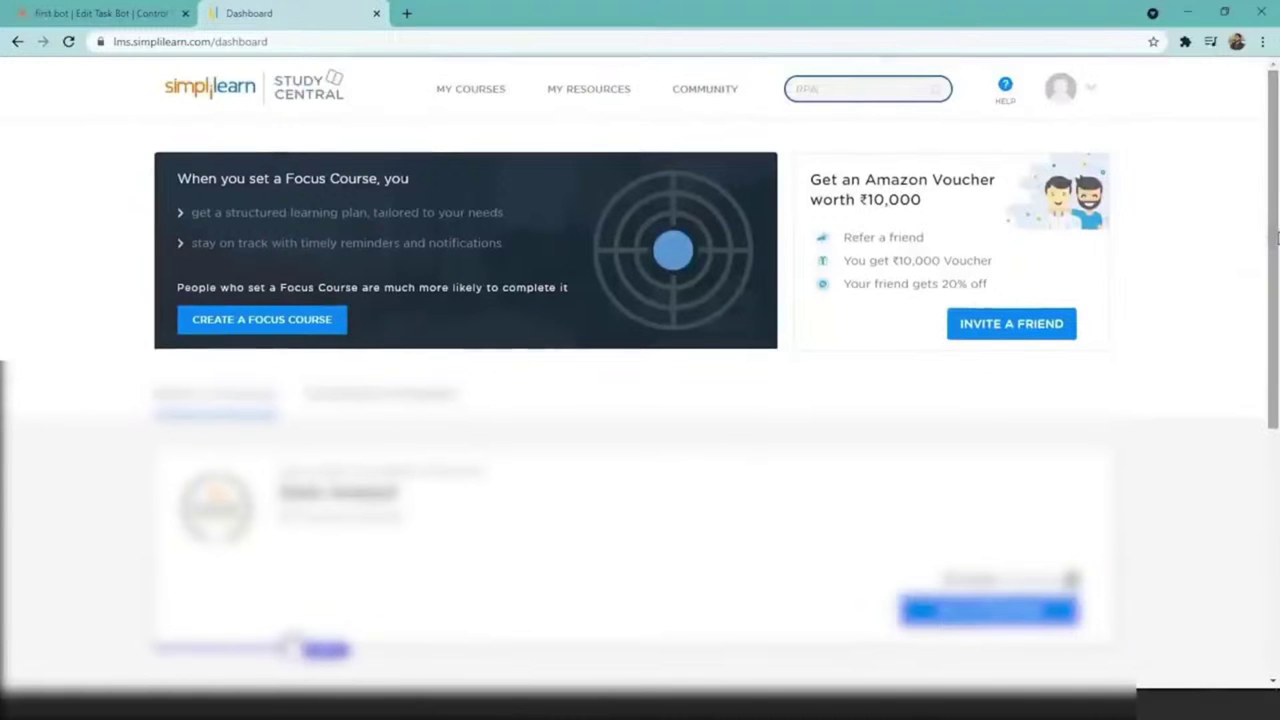
click(376, 13)
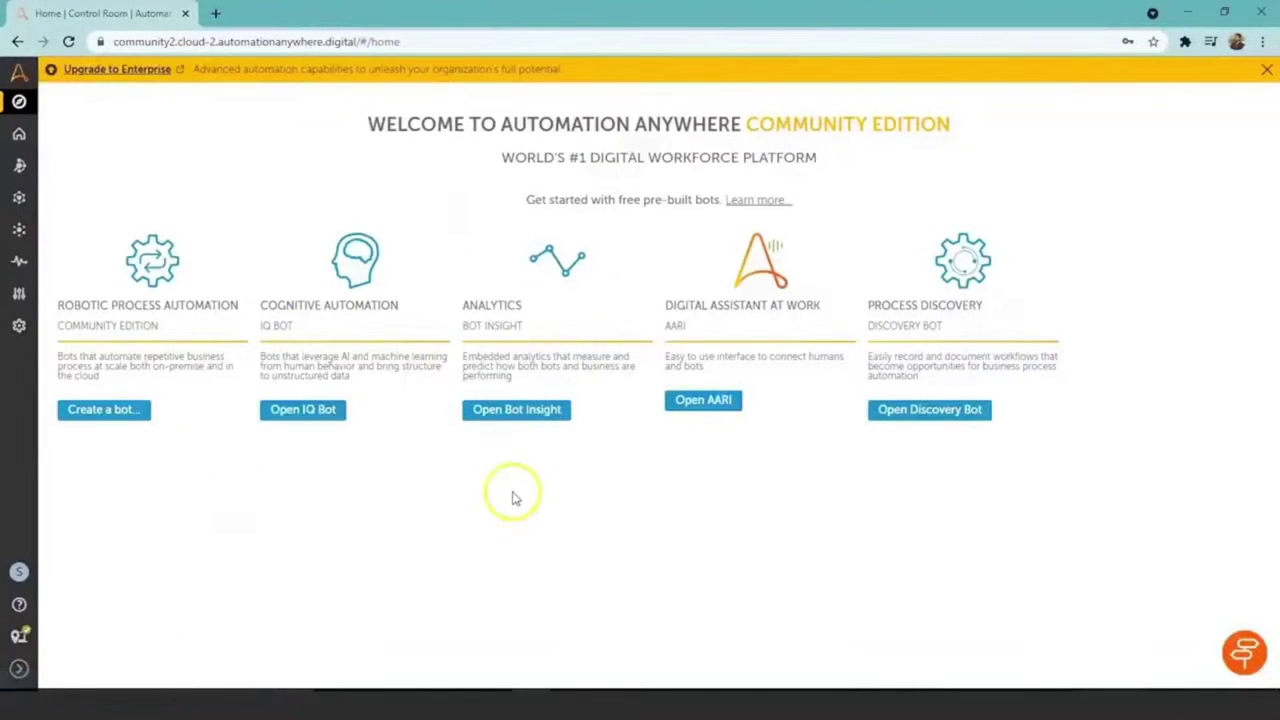
Step: Create a task bot named 'Login Bot' in \Bots\ and view only its flow diagram
click(125, 418)
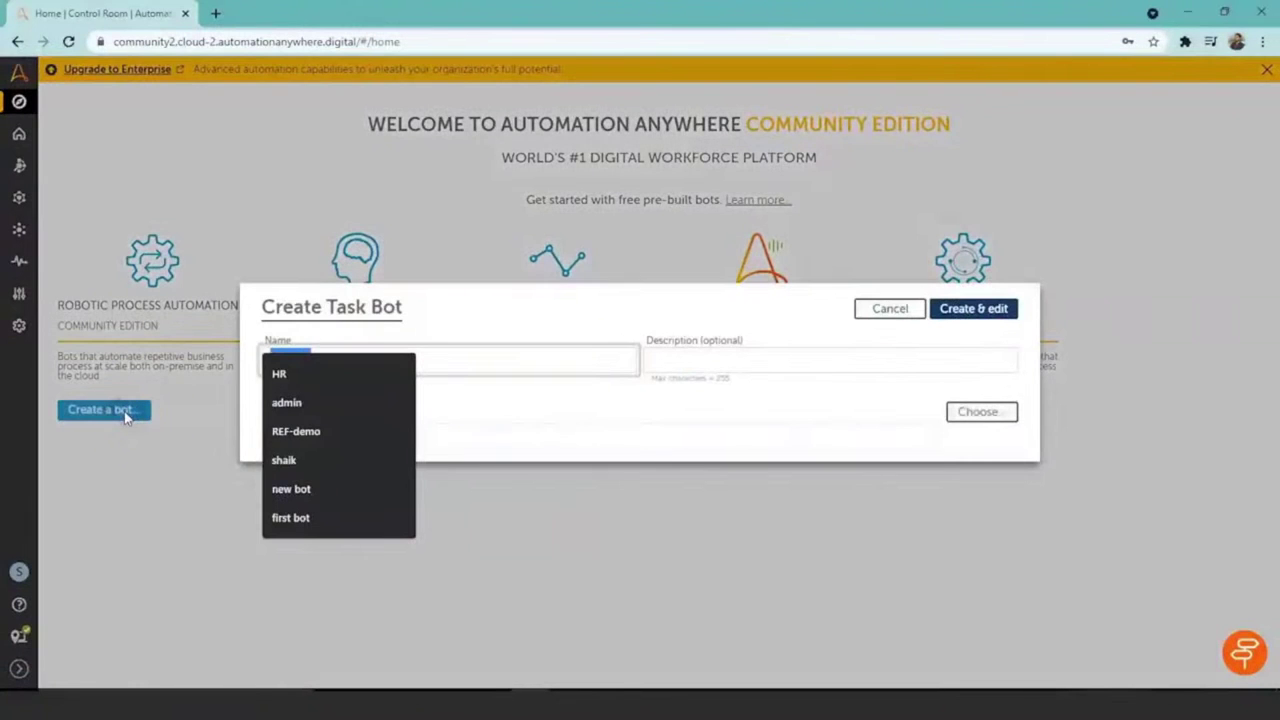
click(514, 526)
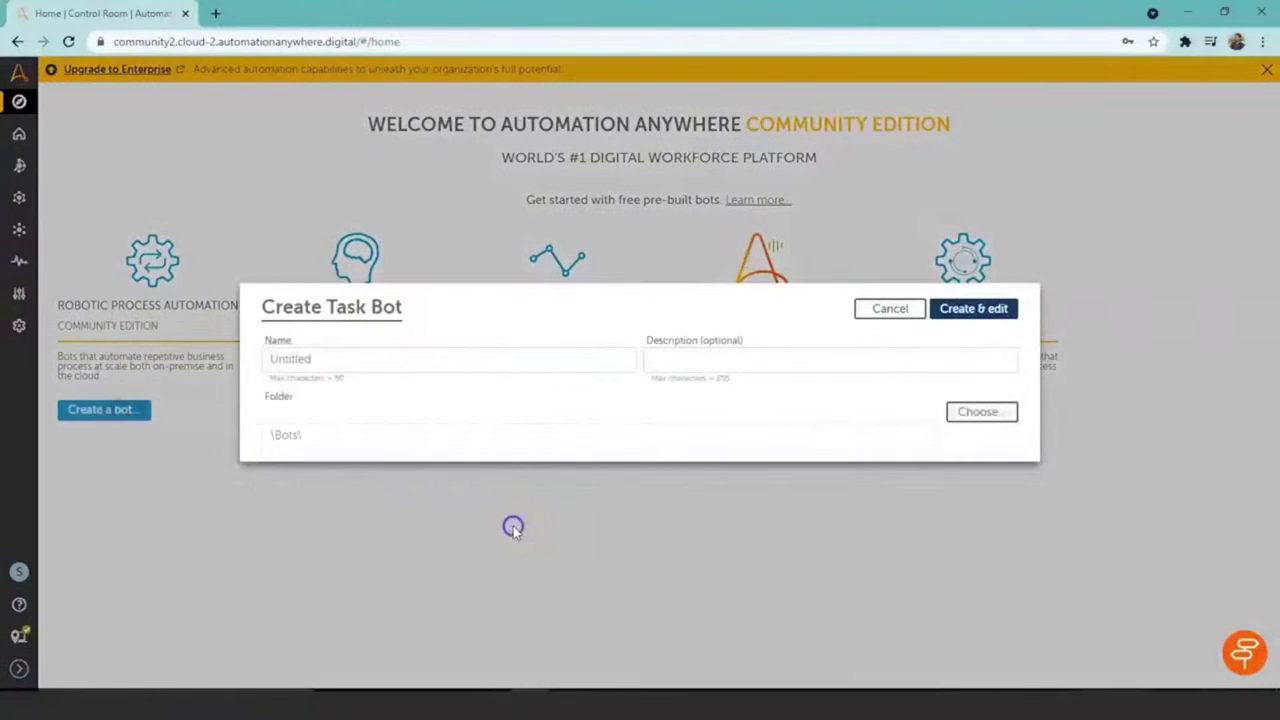
click(433, 360)
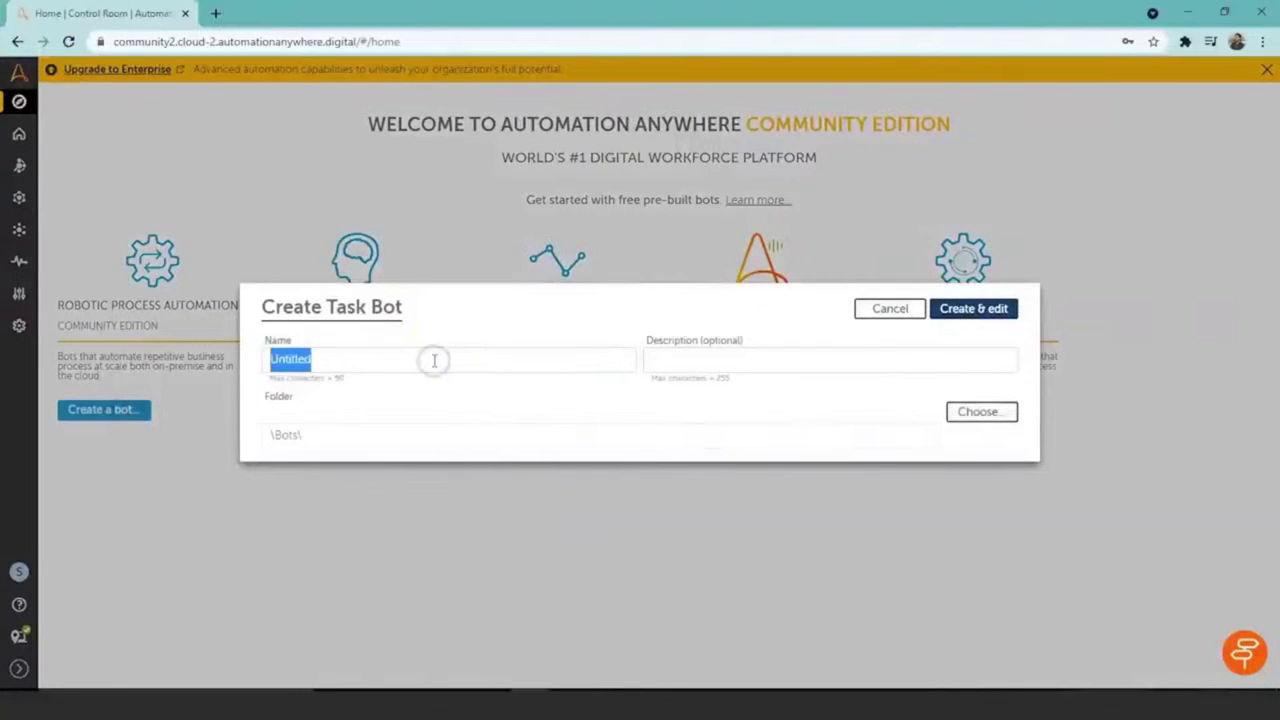
key(BackSpace)
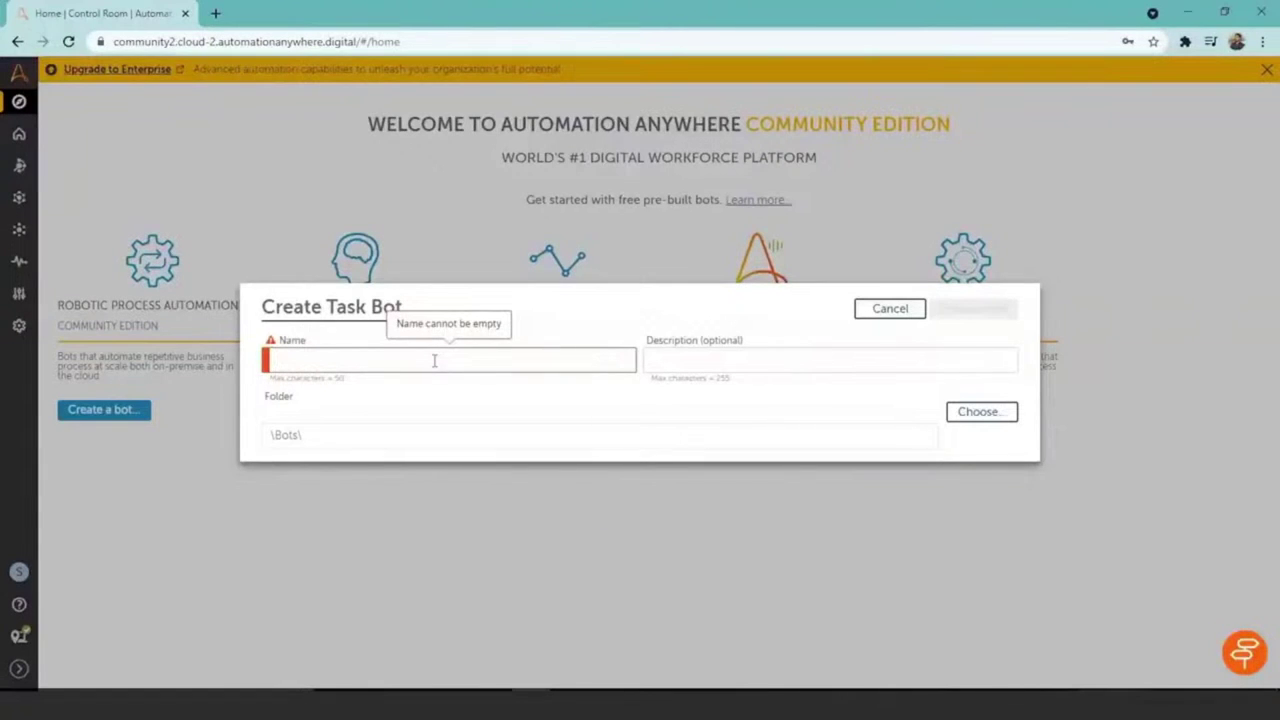
text(Login B)
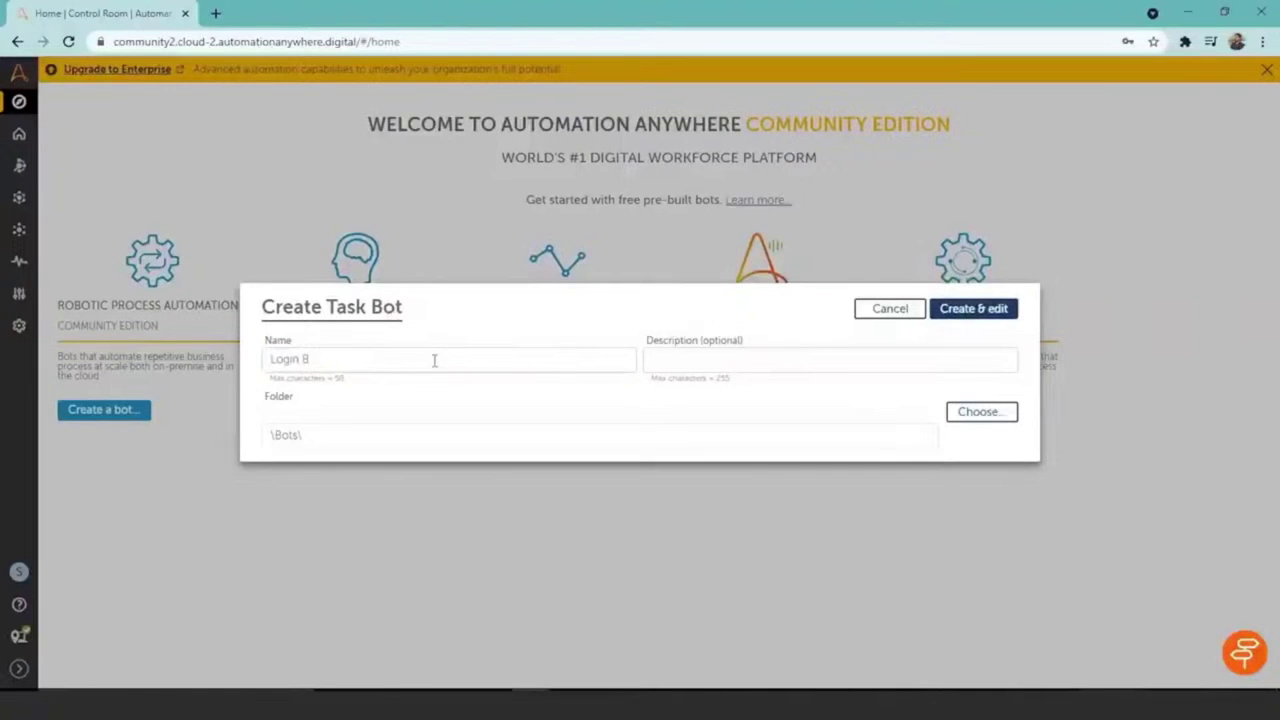
text(ot)
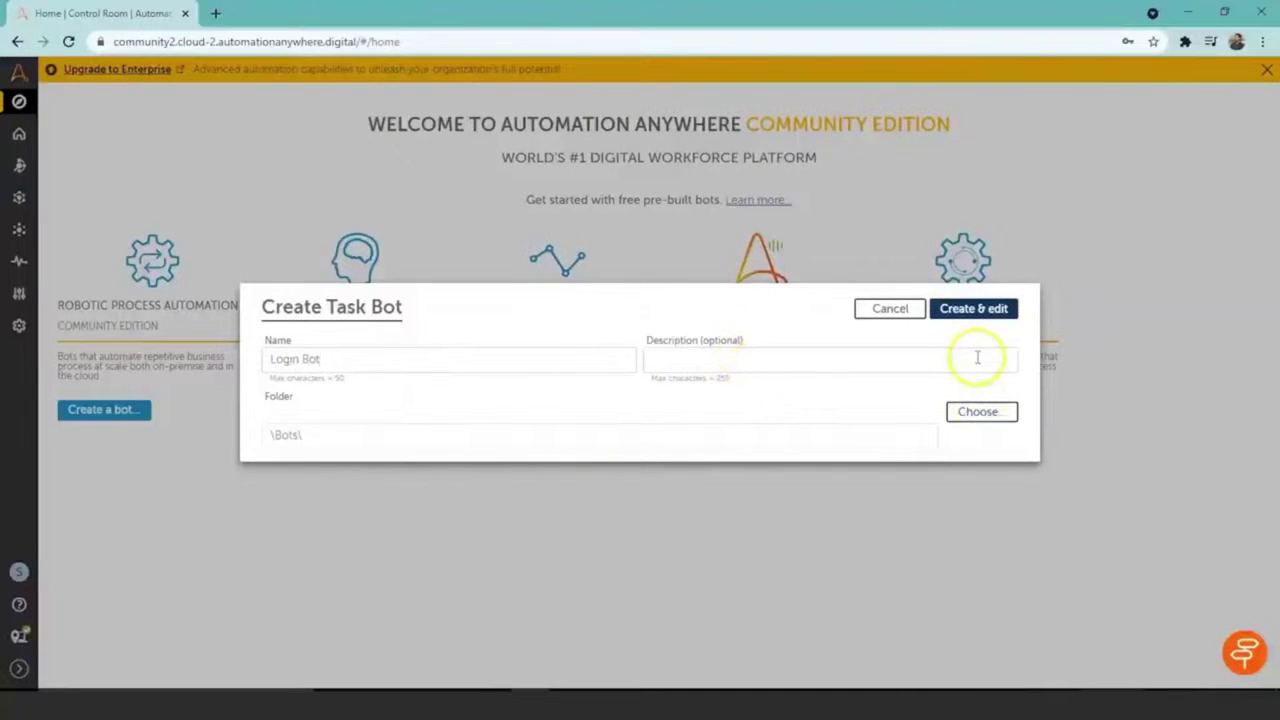
click(971, 308)
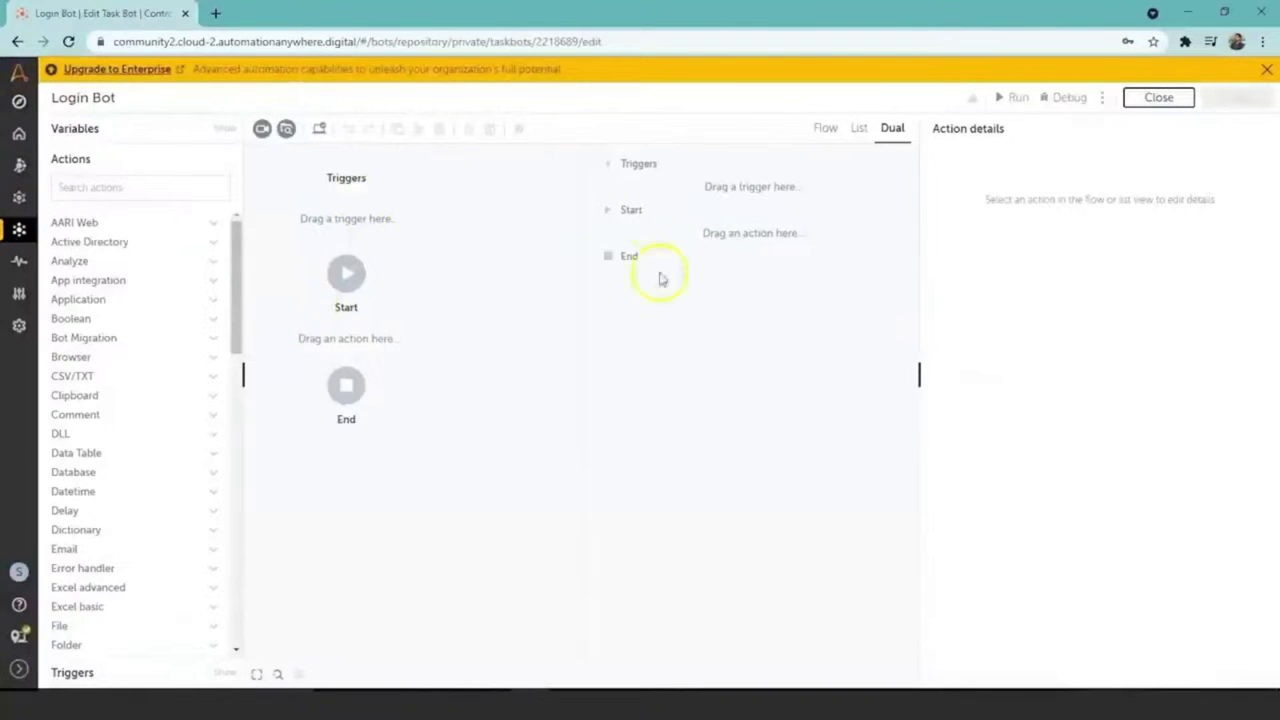
click(825, 130)
click(861, 130)
click(886, 130)
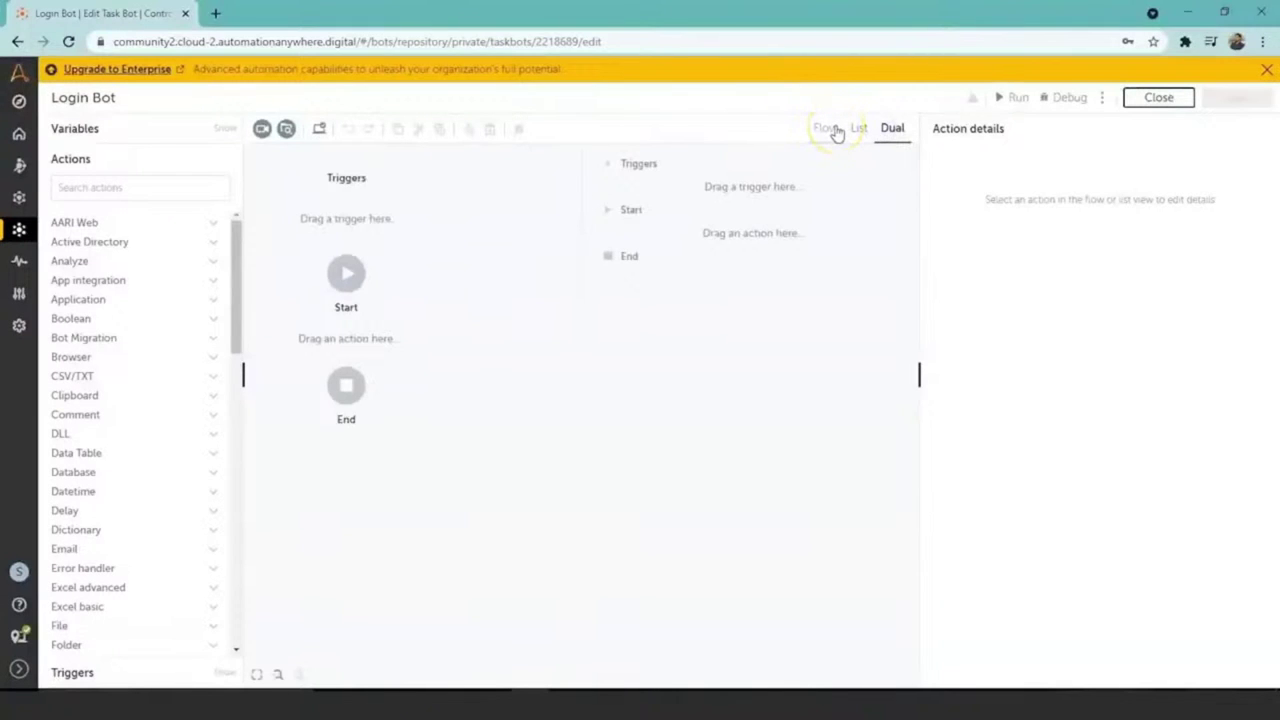
click(836, 131)
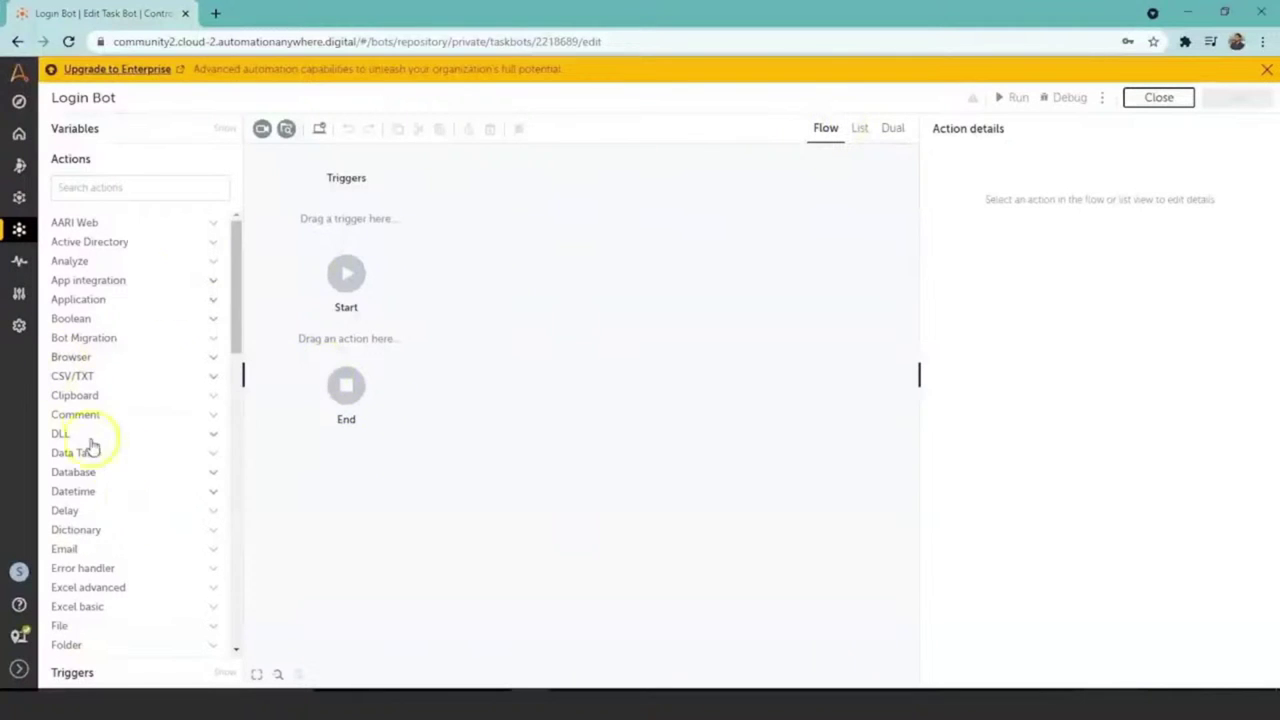
click(858, 130)
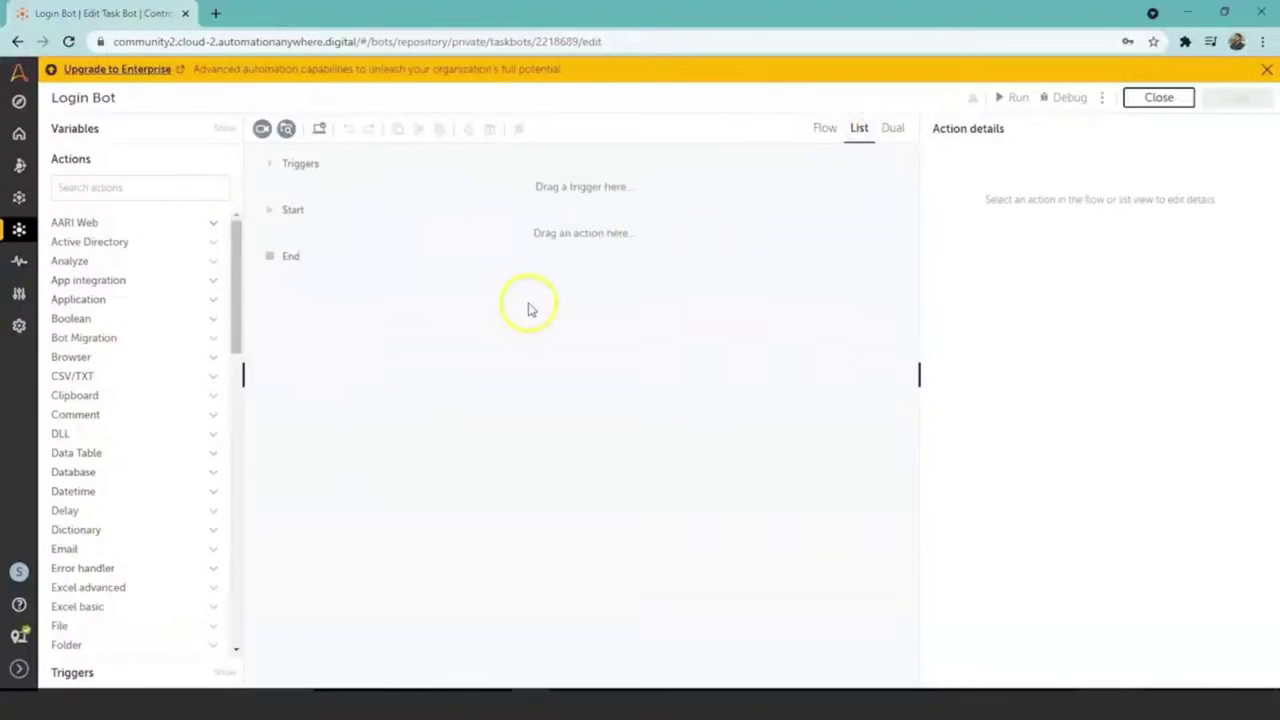
click(900, 138)
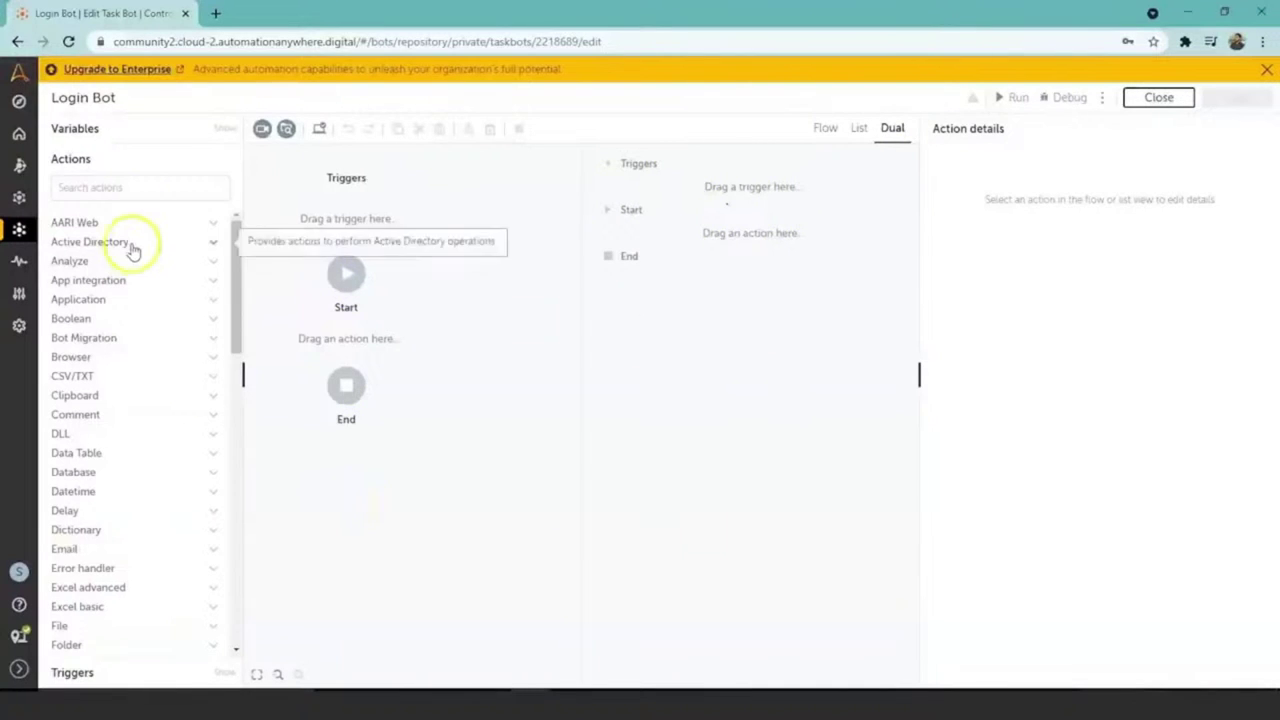
click(140, 187)
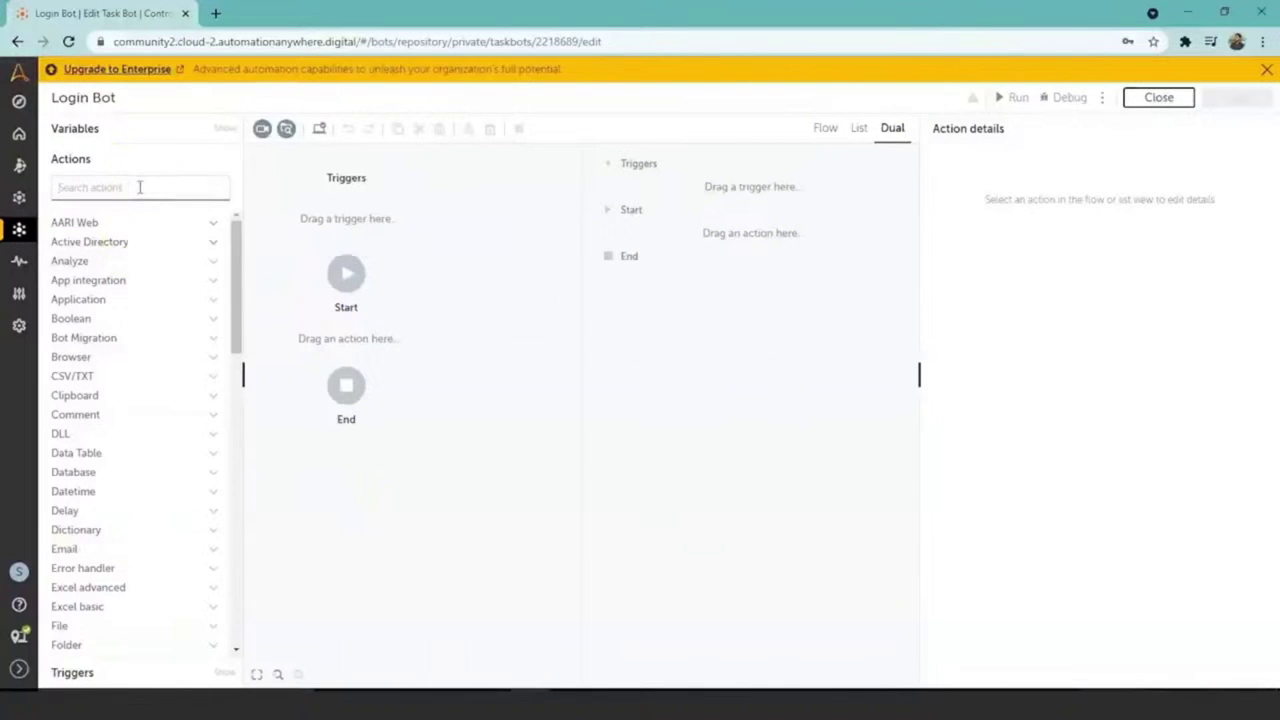
Step: Add a Browser: Open action to Login Bot, keeping it set to open a new window
text(biowser)
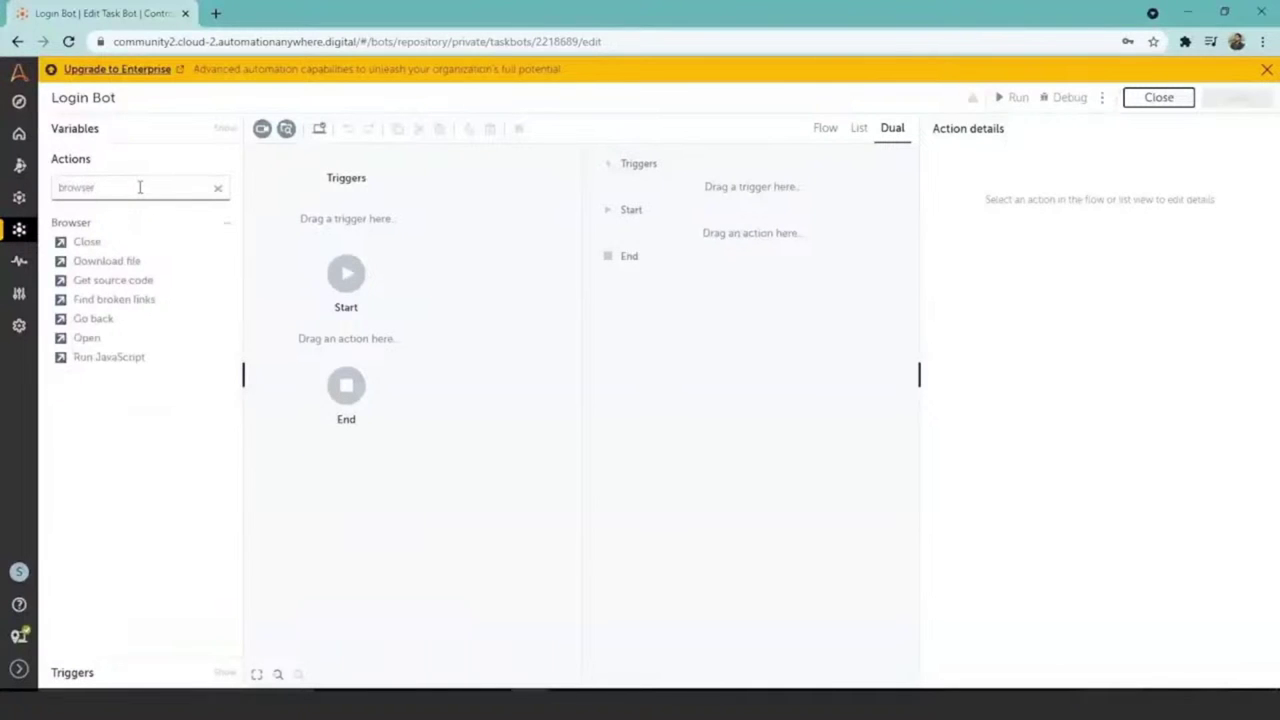
drag(92, 242, 155, 463)
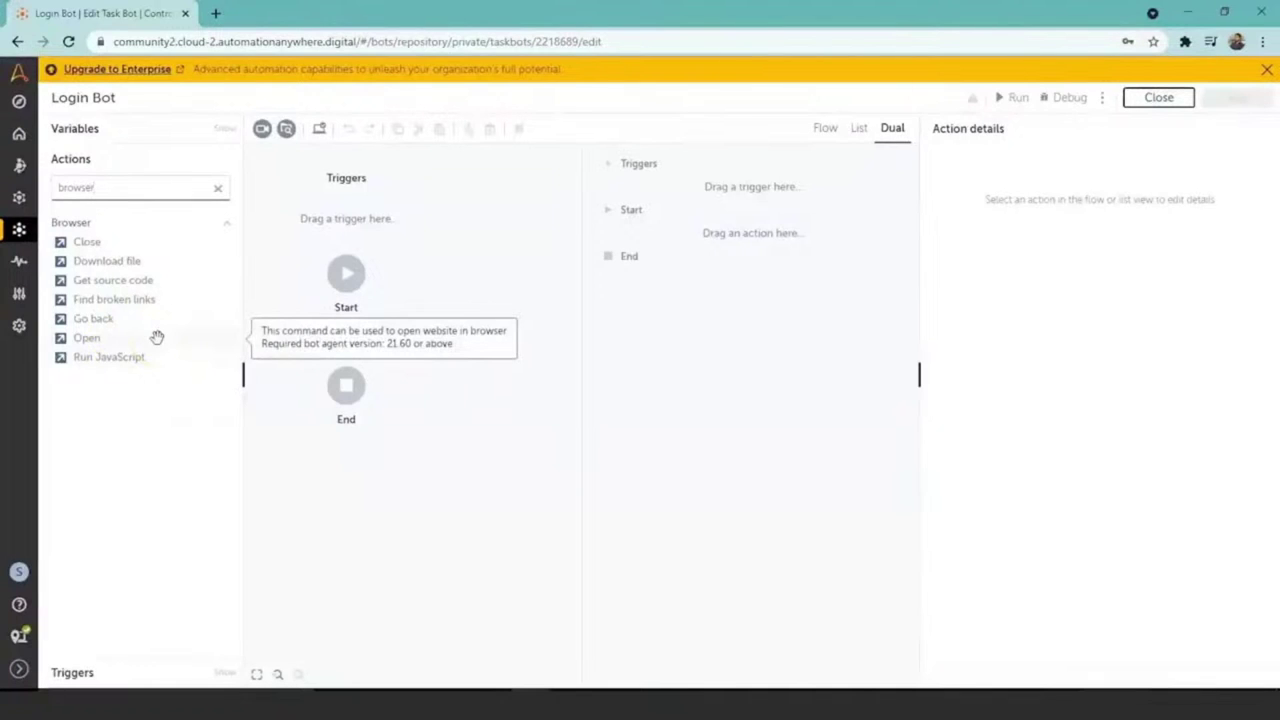
click(87, 338)
double_click(87, 338)
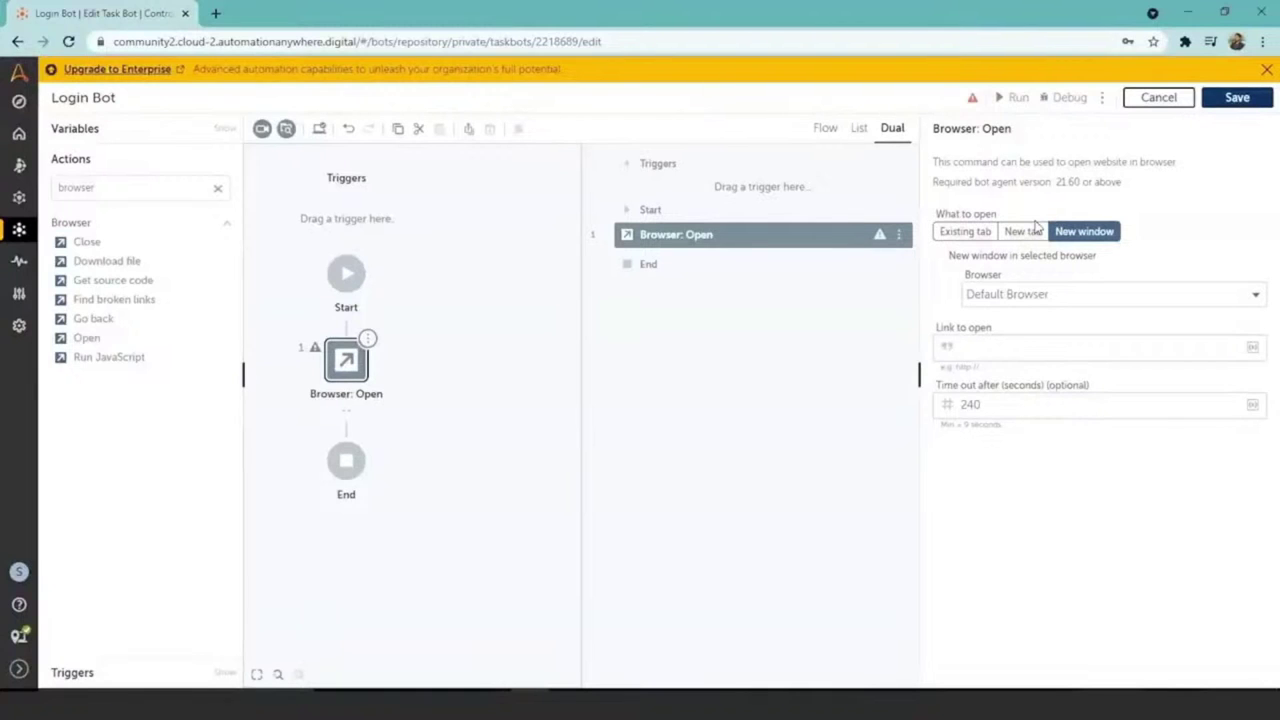
click(1100, 231)
Step: Set the Browser: Open action's browser to Google Chrome
click(1228, 226)
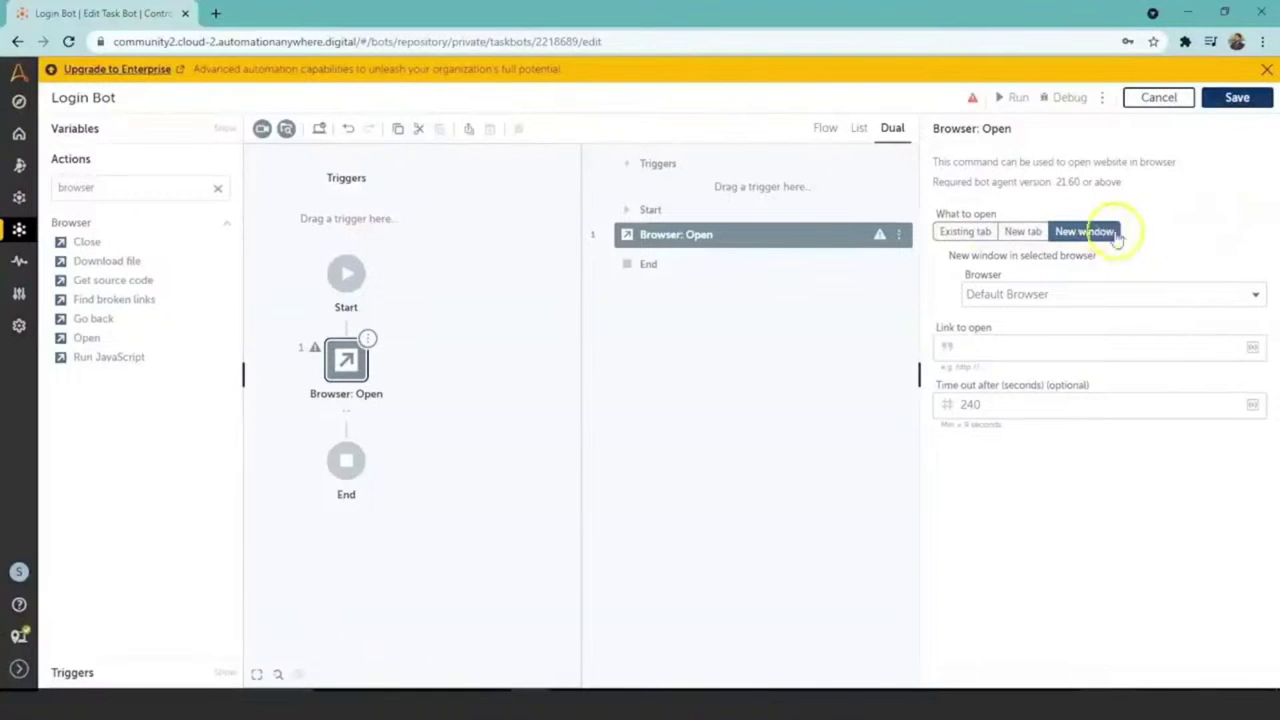
click(1257, 297)
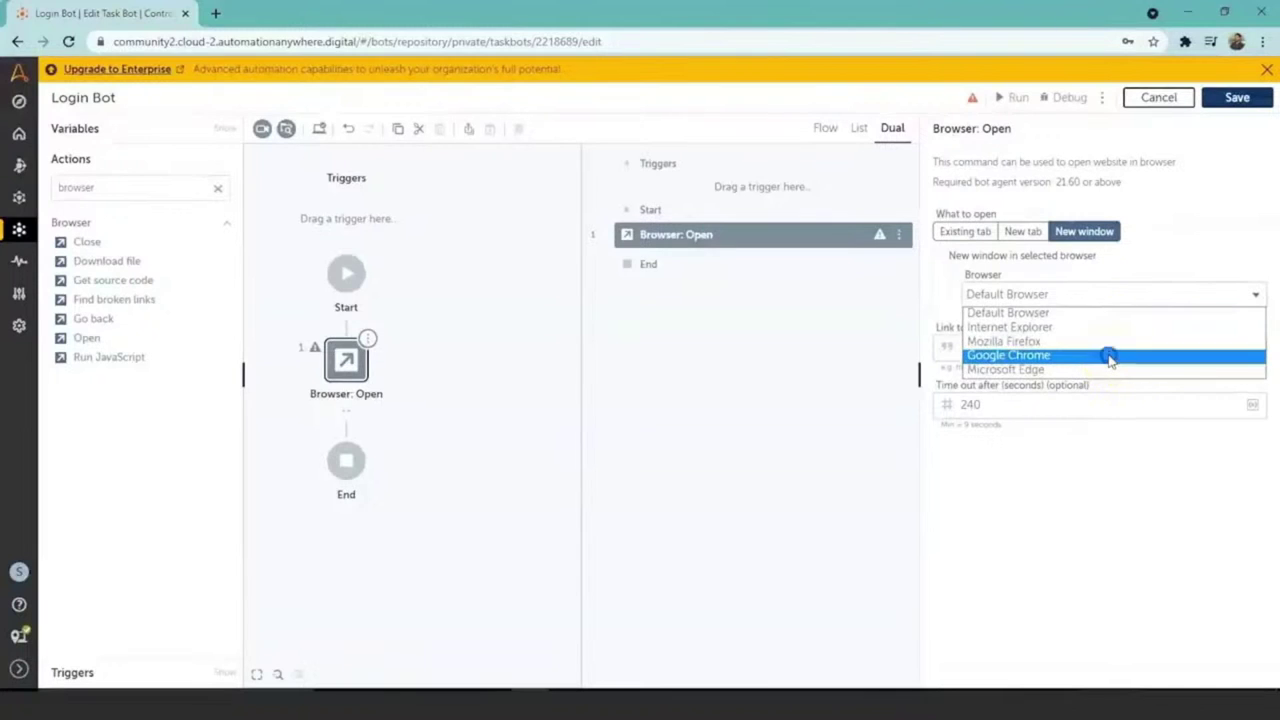
click(1109, 357)
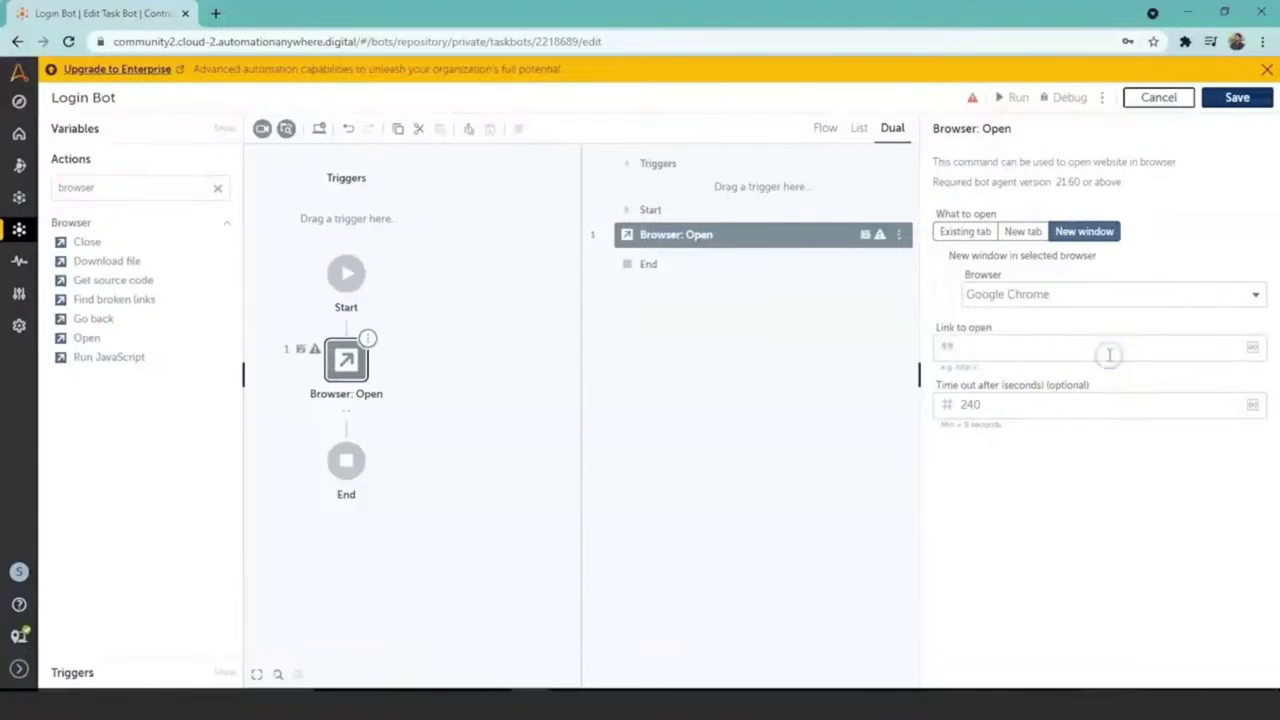
click(1200, 354)
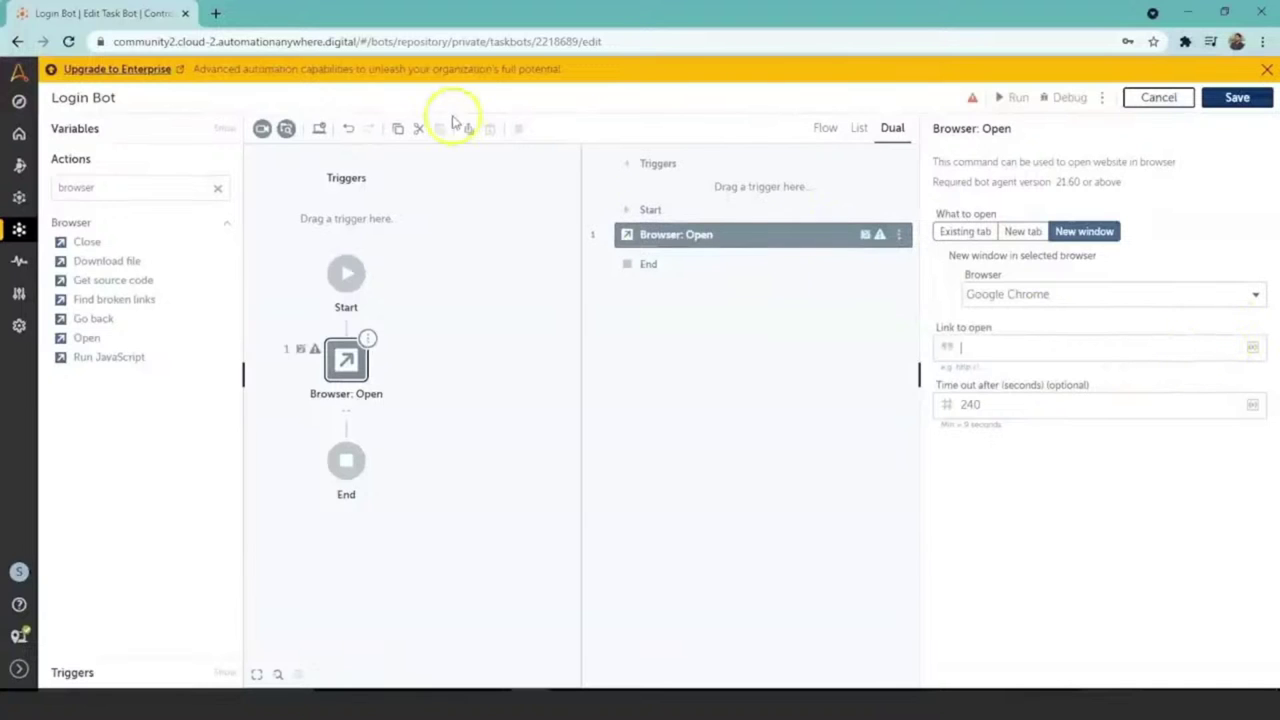
Step: Open the Simplilearn login page in a new Chrome tab, logging out of Simplilearn first
click(216, 13)
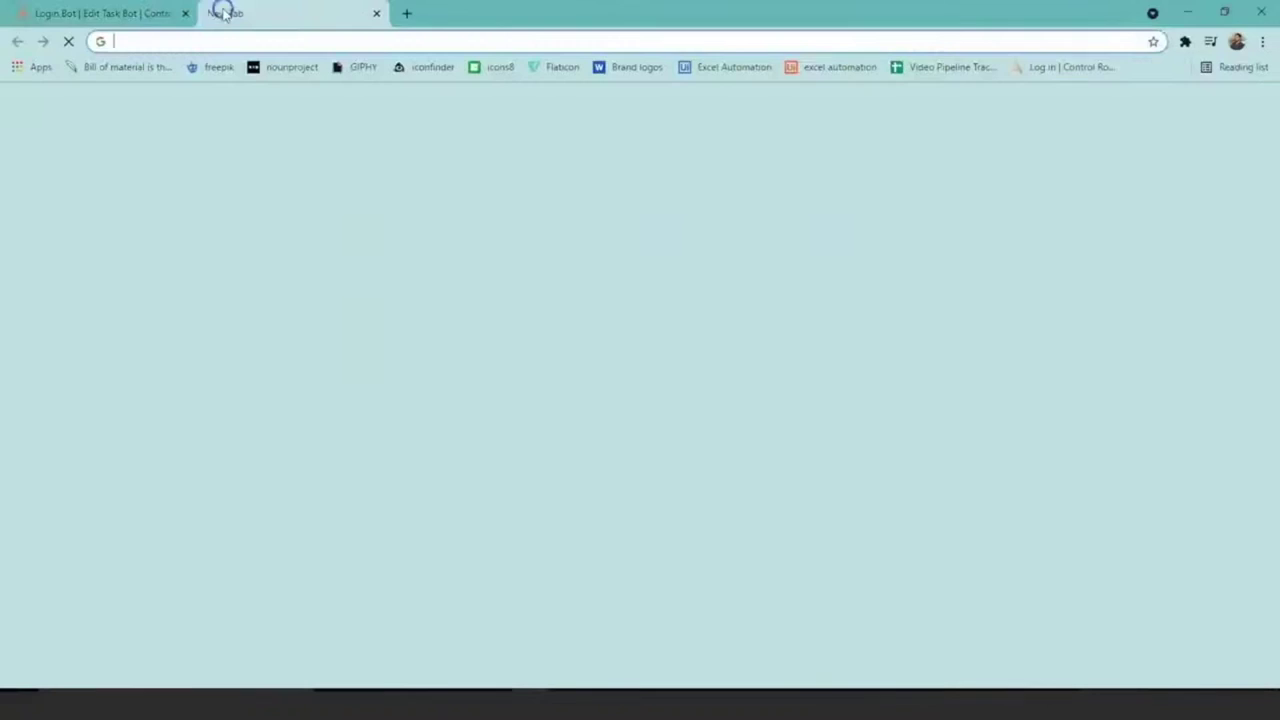
text(s)
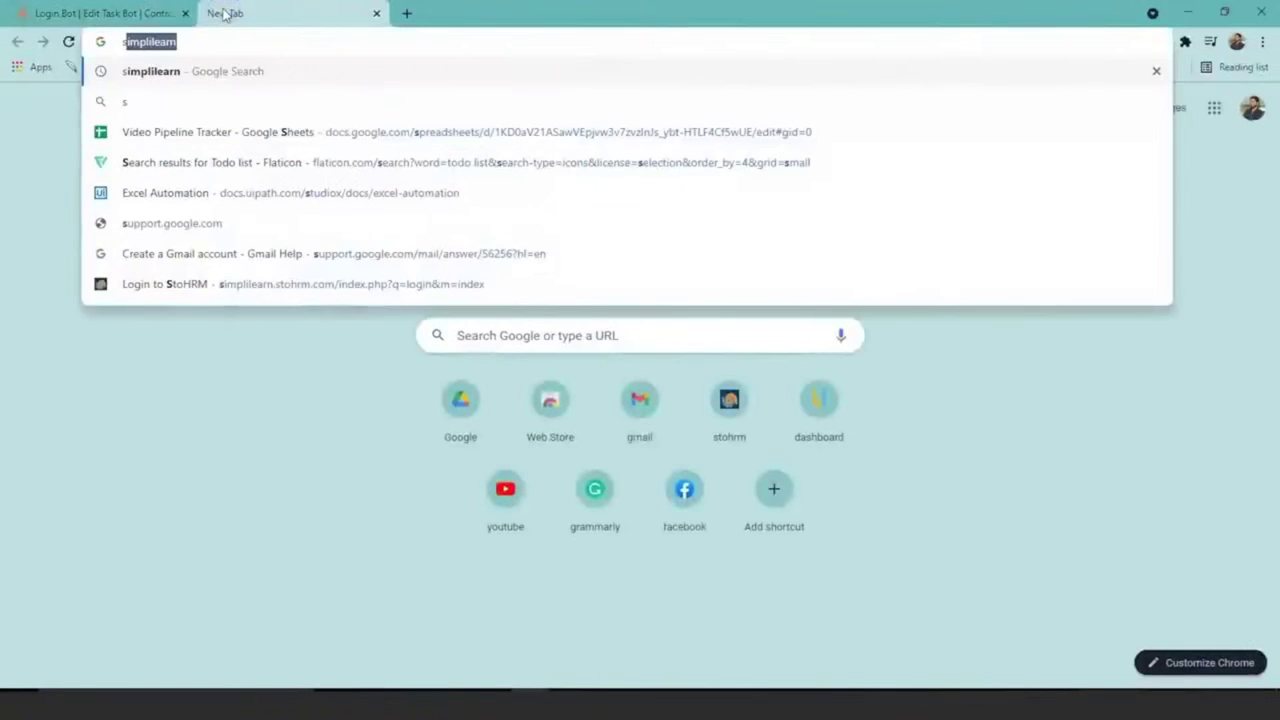
key(Return)
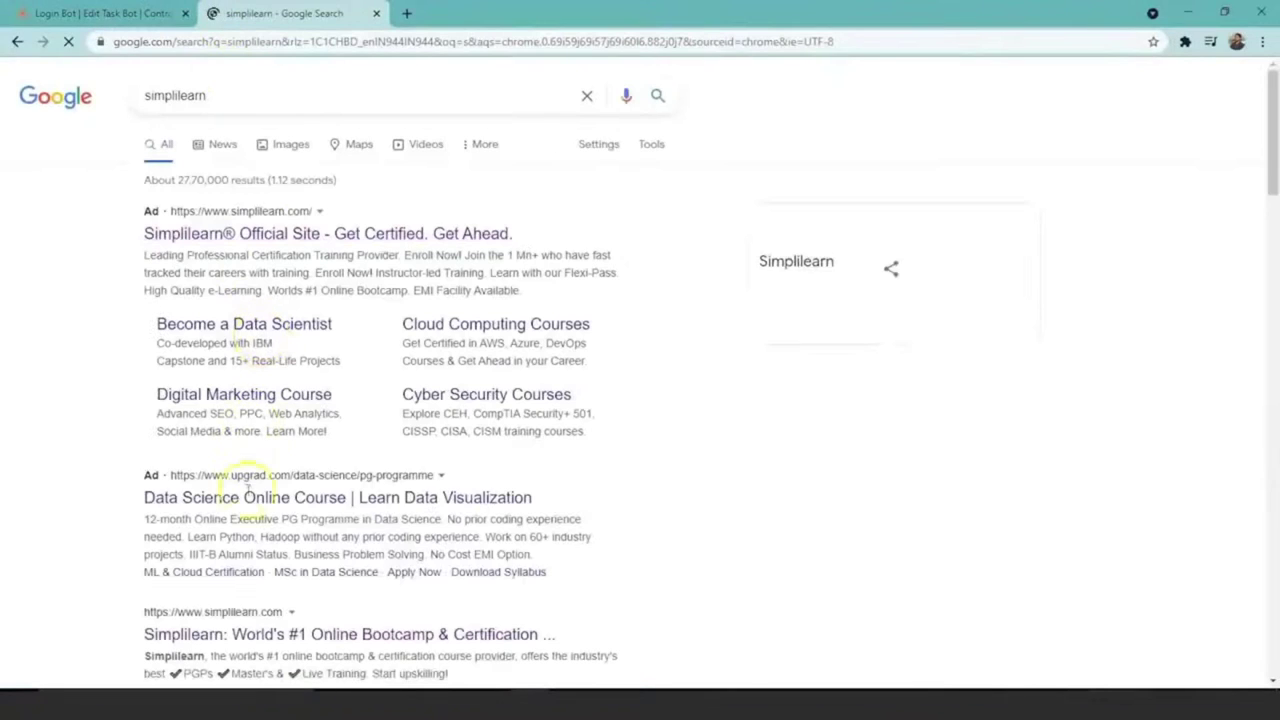
click(243, 634)
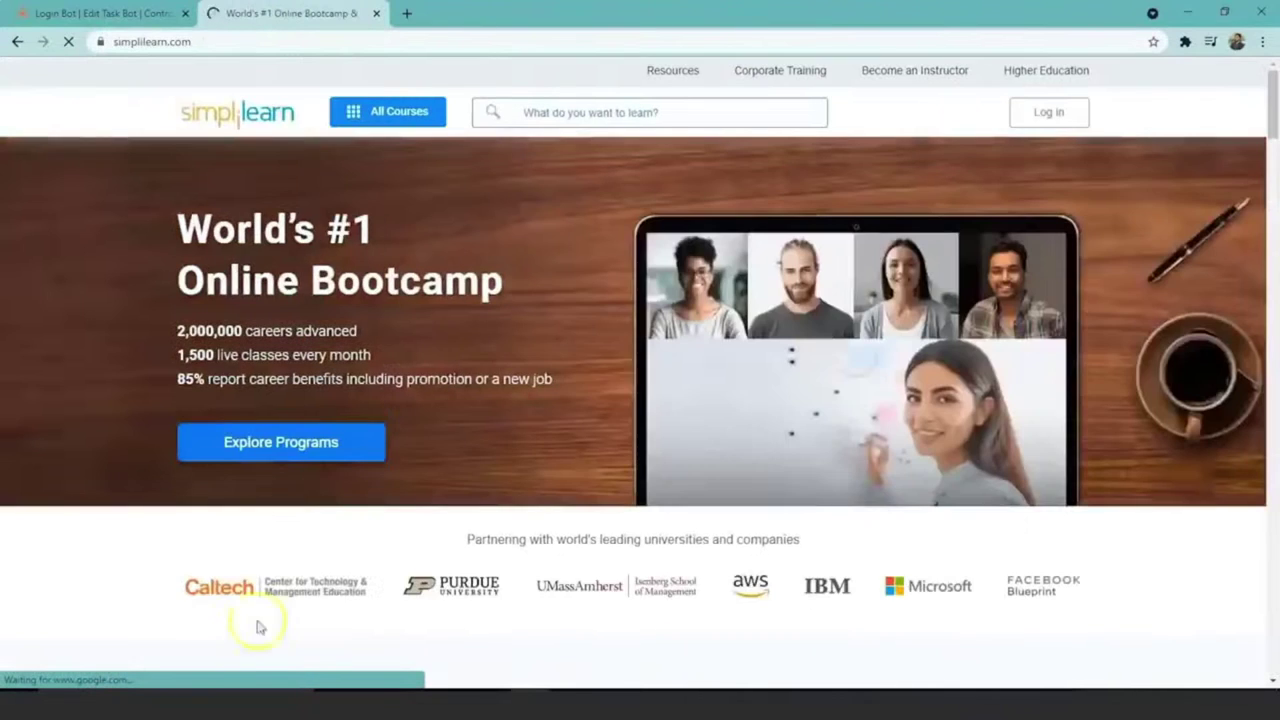
click(1049, 112)
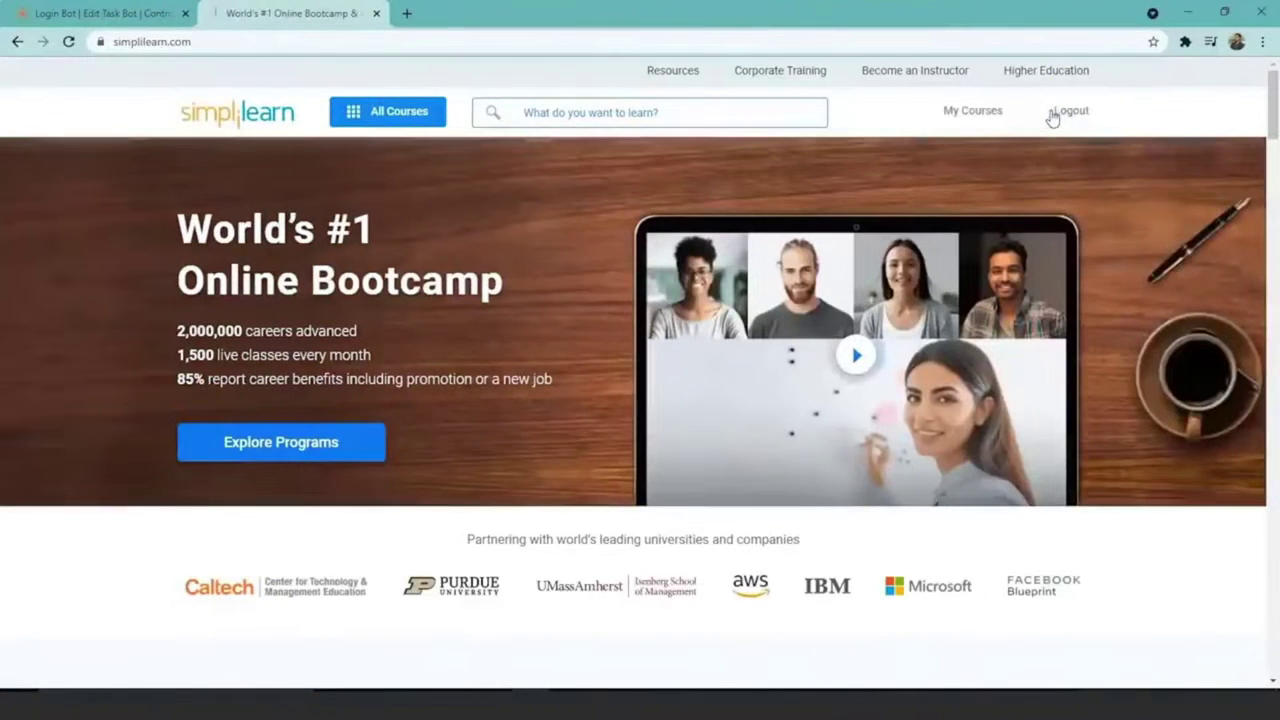
click(1068, 112)
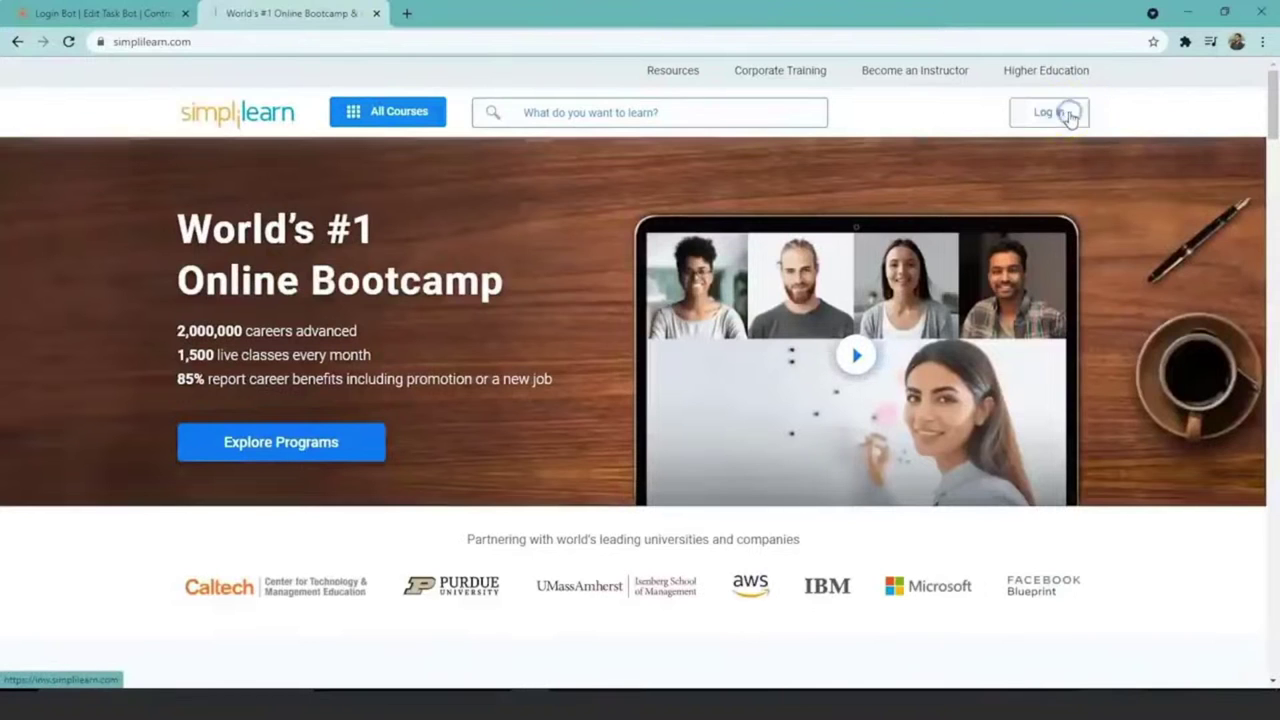
click(1063, 122)
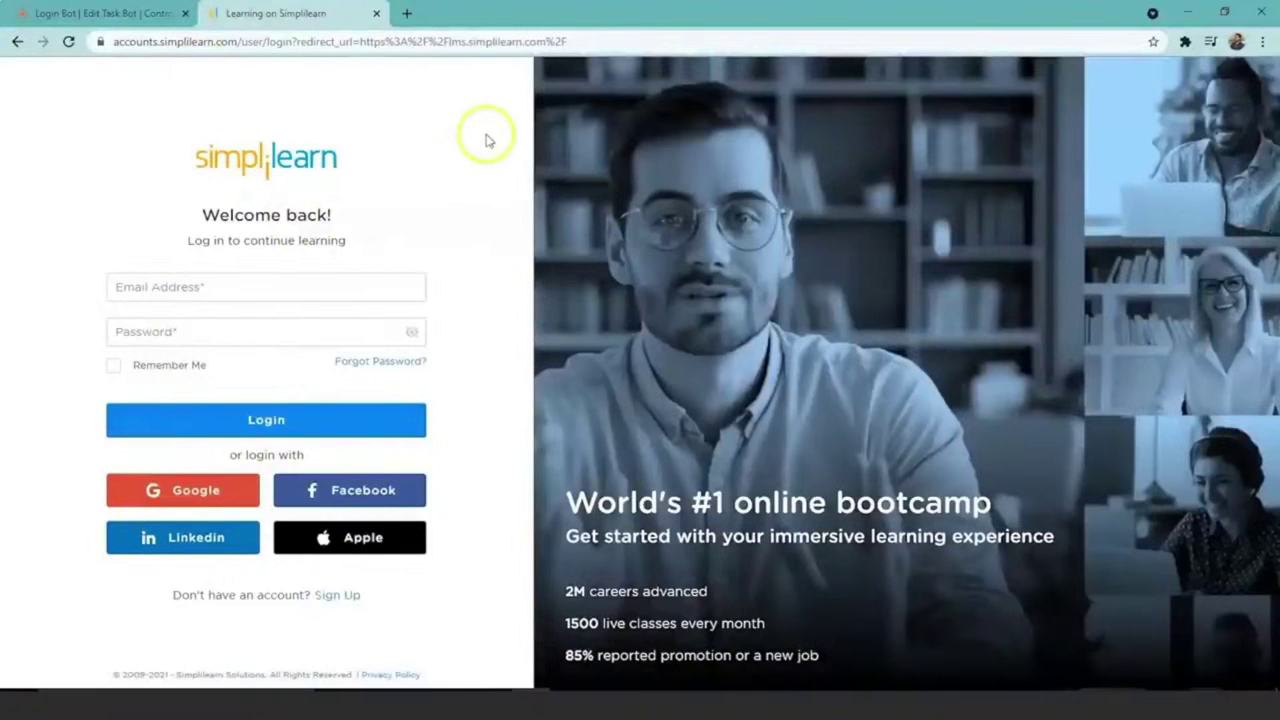
Step: Copy the login page's web address and paste it into Login Bot's Link to open field
click(568, 40)
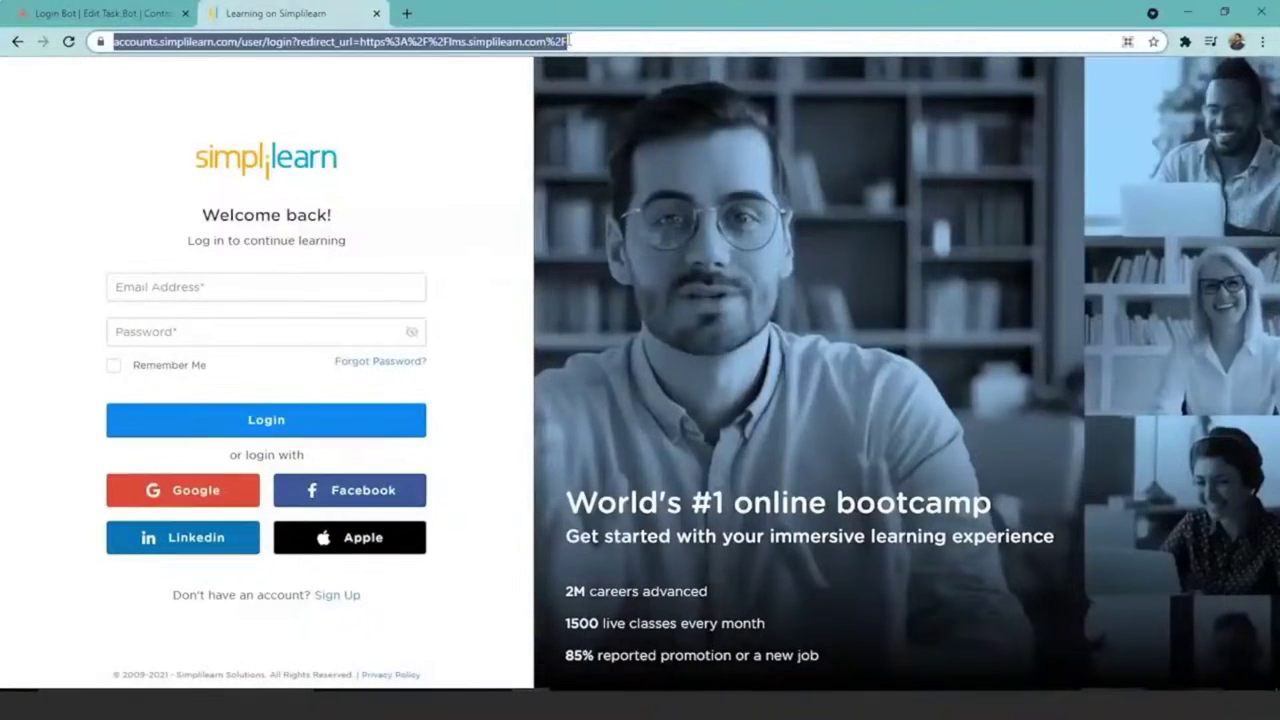
key(ctrl+shift+Tab)
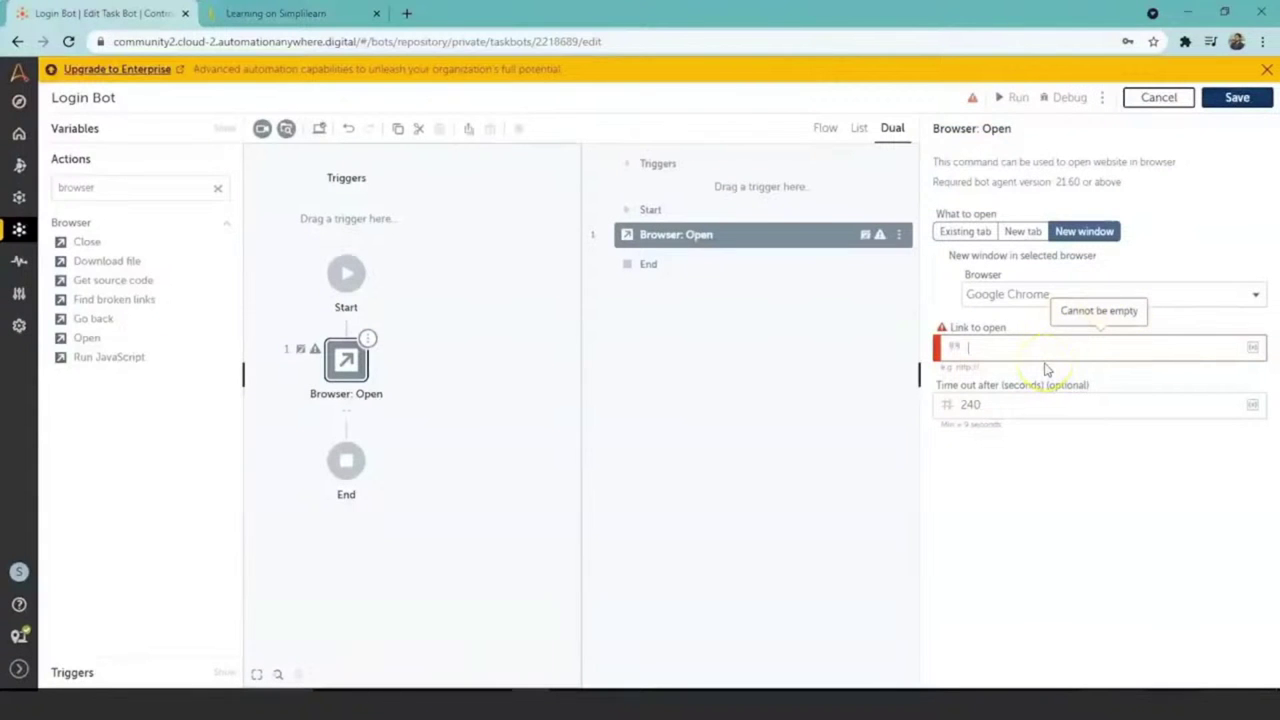
key(ctrl+v)
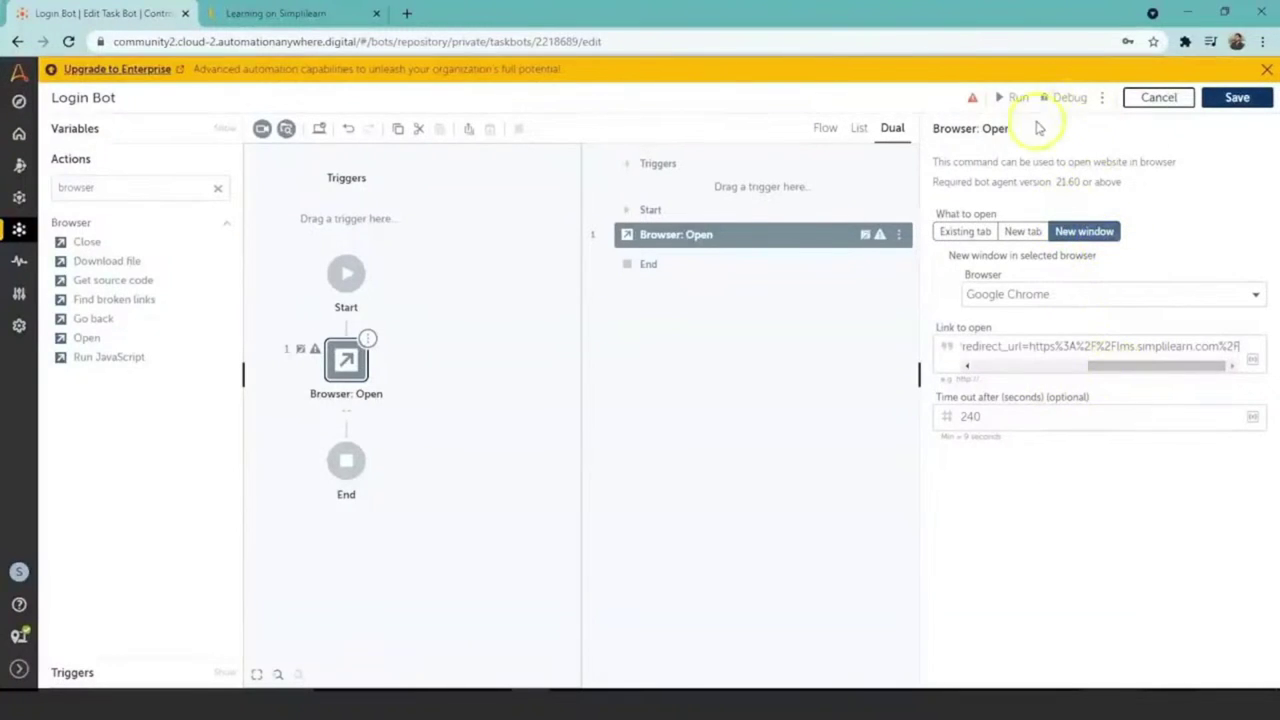
Step: Save Login Bot and run it to test opening the Simplilearn login page
click(1235, 97)
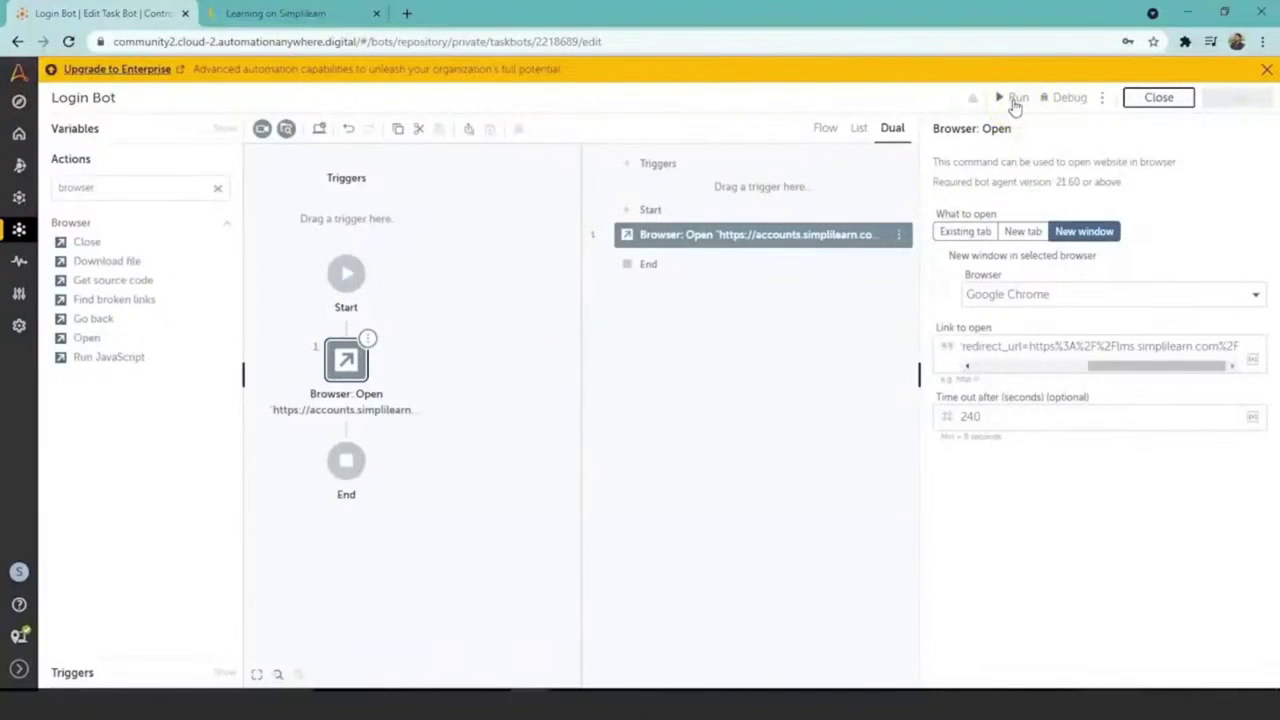
click(1013, 101)
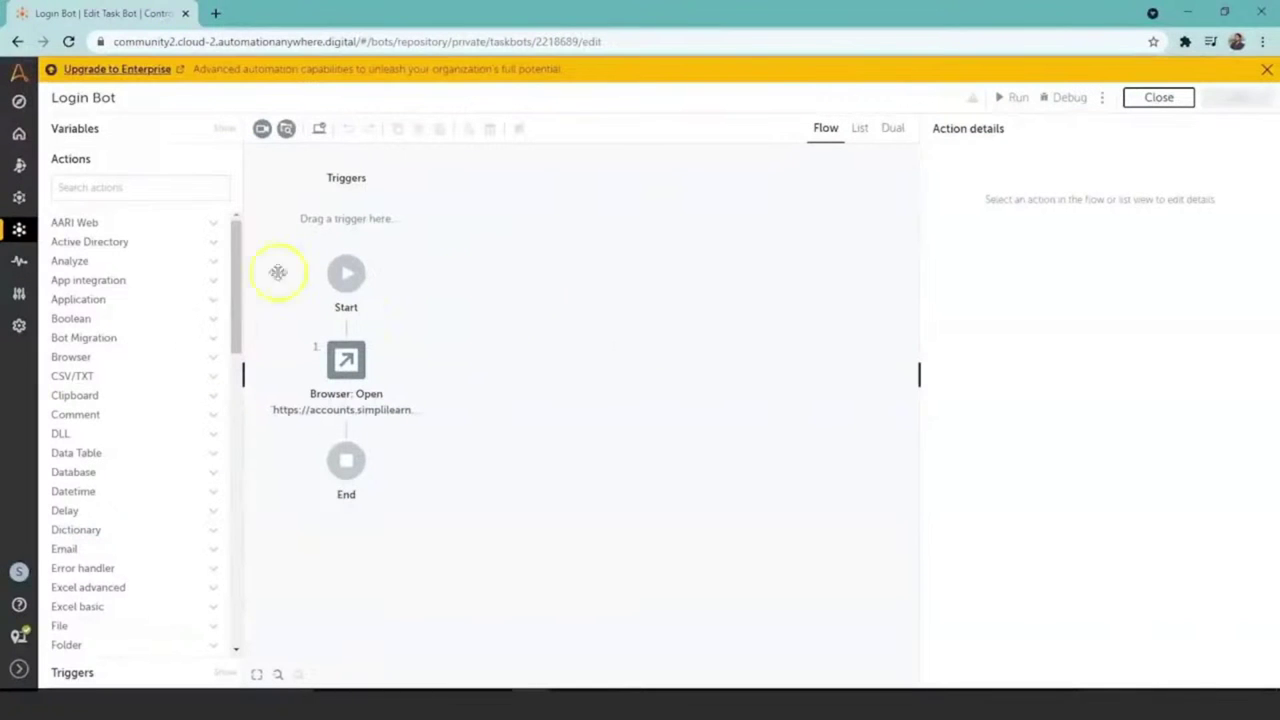
Step: Search the actions for 'record' and select the Recorder's Capture action
click(135, 188)
text(re)
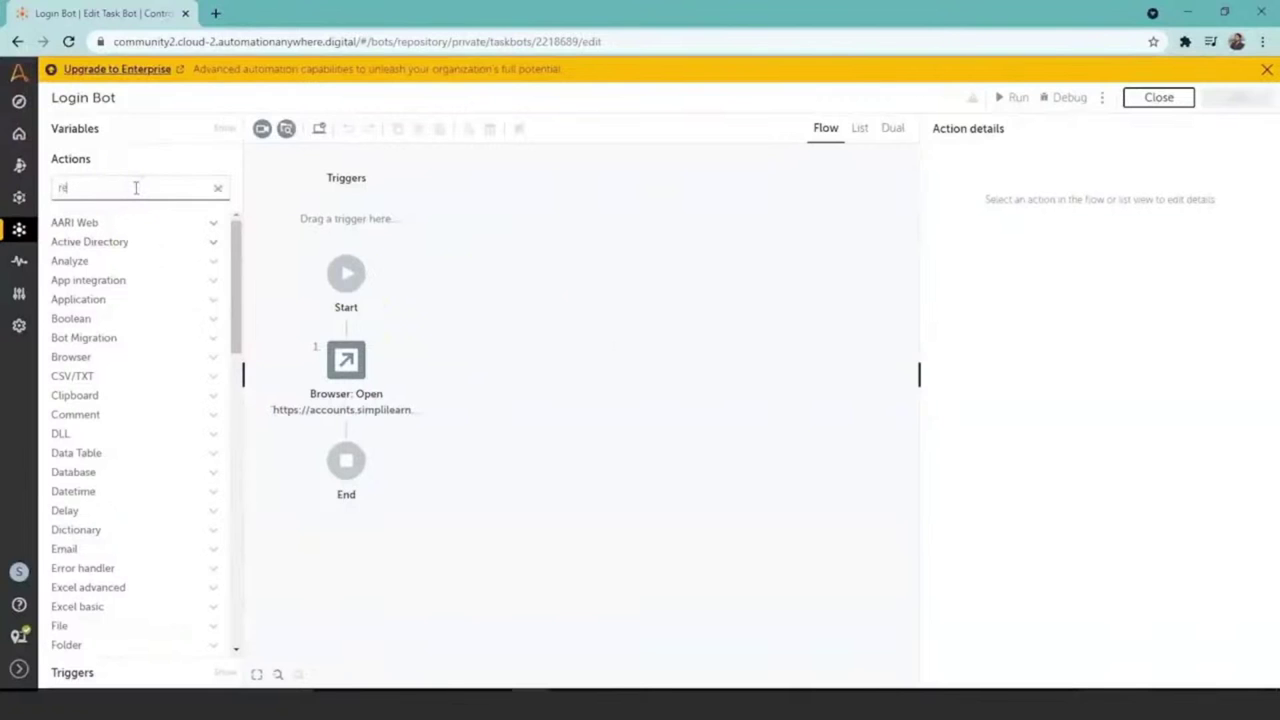
text(cord)
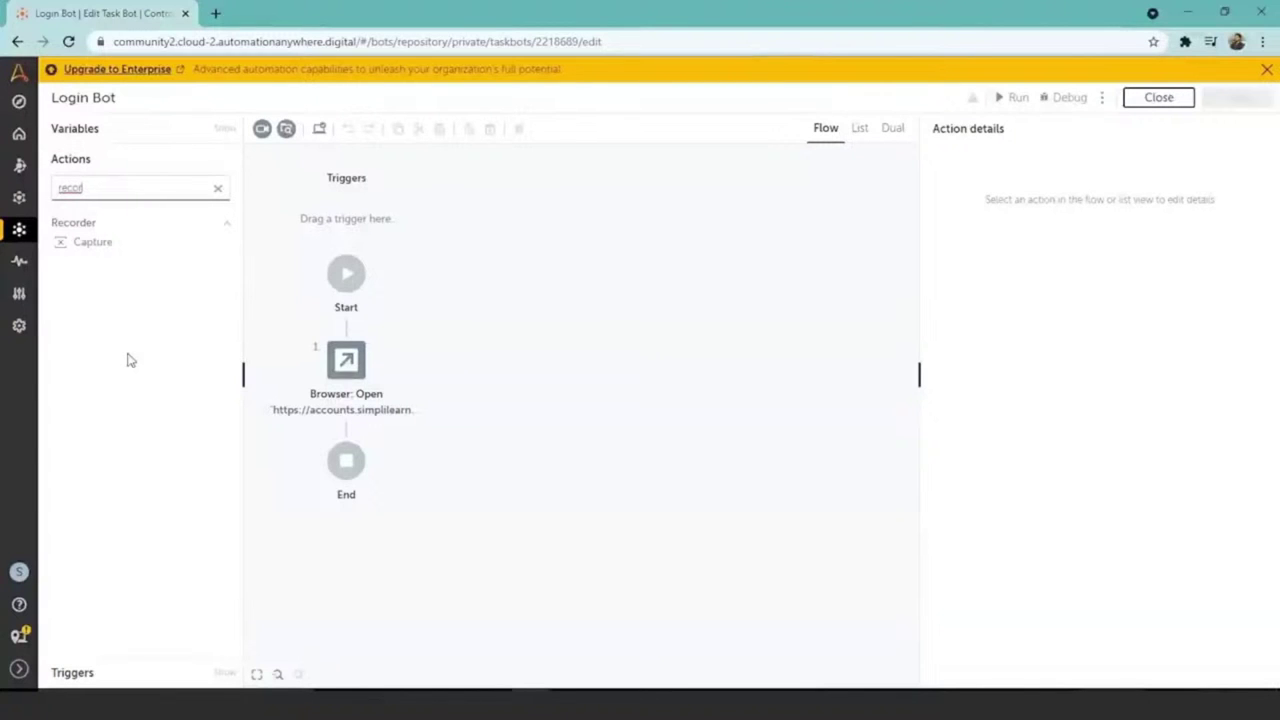
click(107, 243)
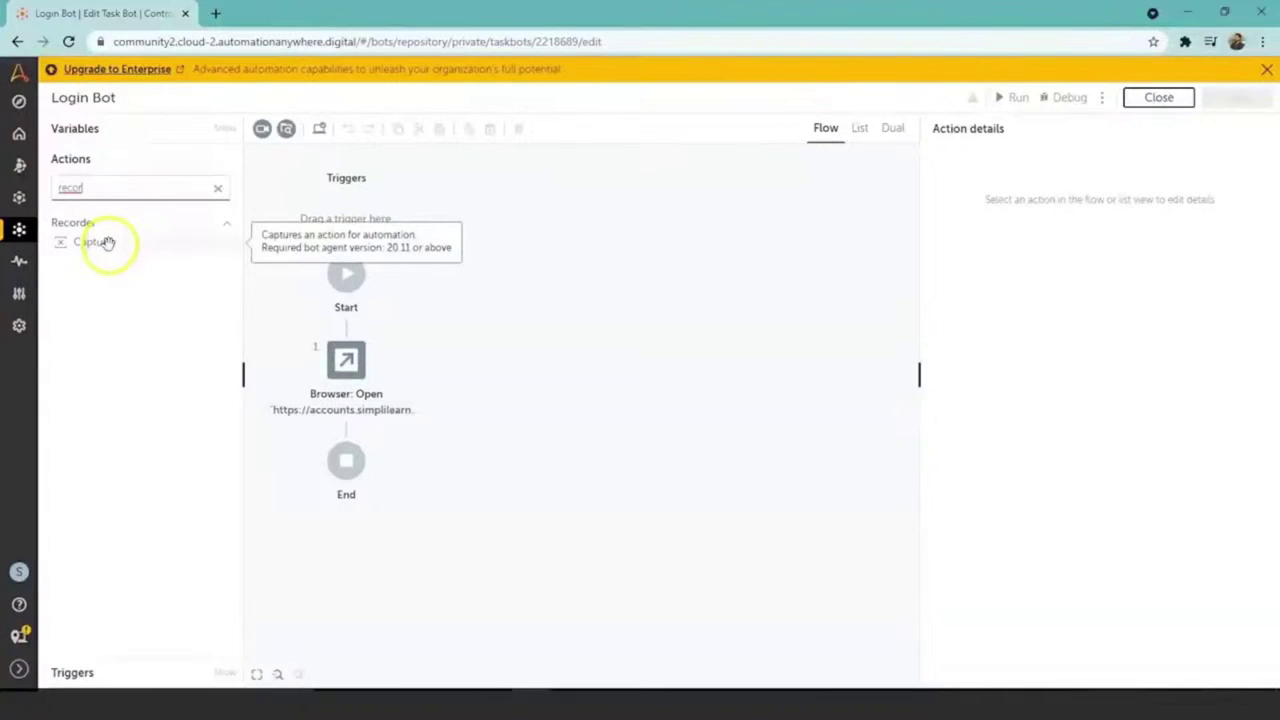
Step: Add a Recorder: Capture step after Browser: Open in dual view, with window type Browser
double_click(107, 243)
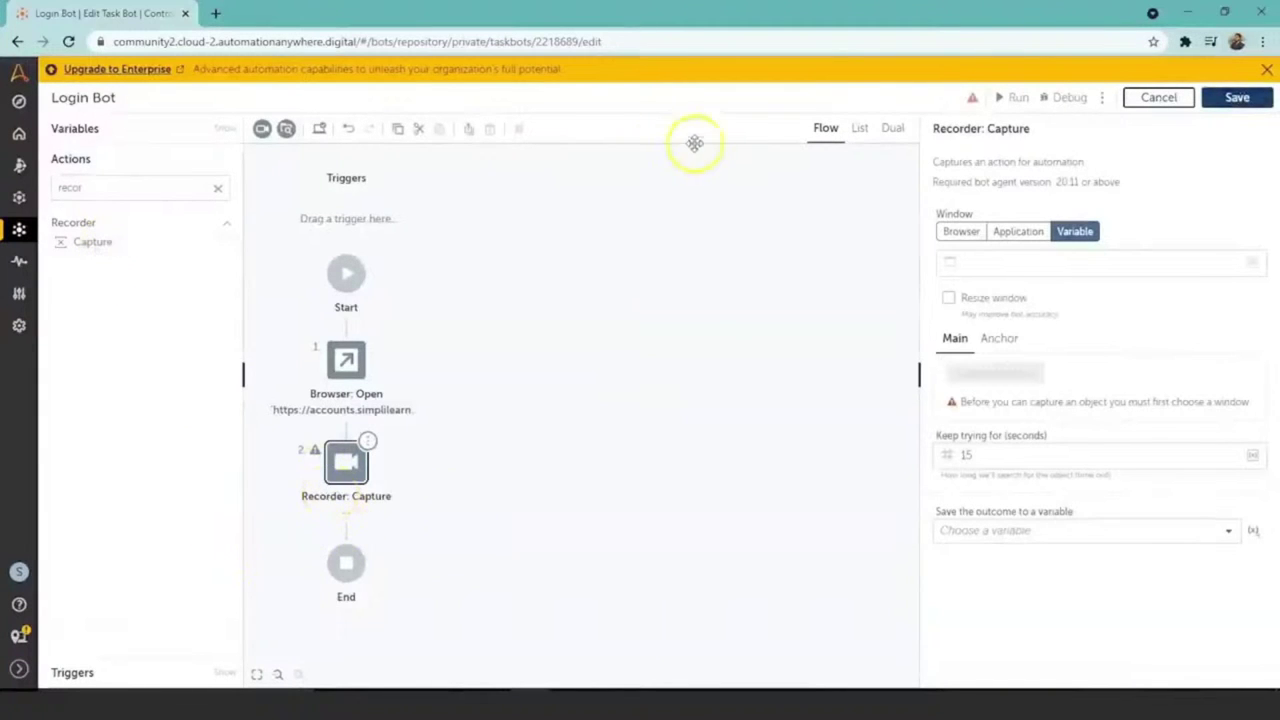
click(895, 129)
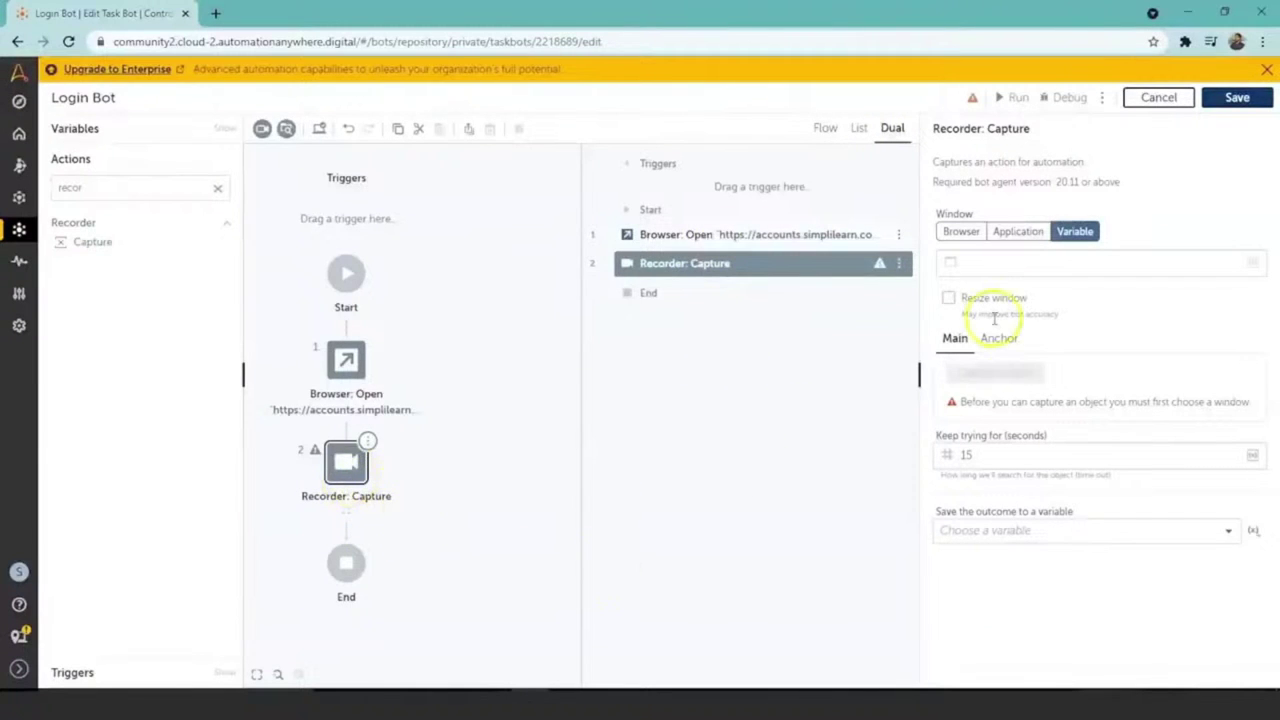
click(961, 231)
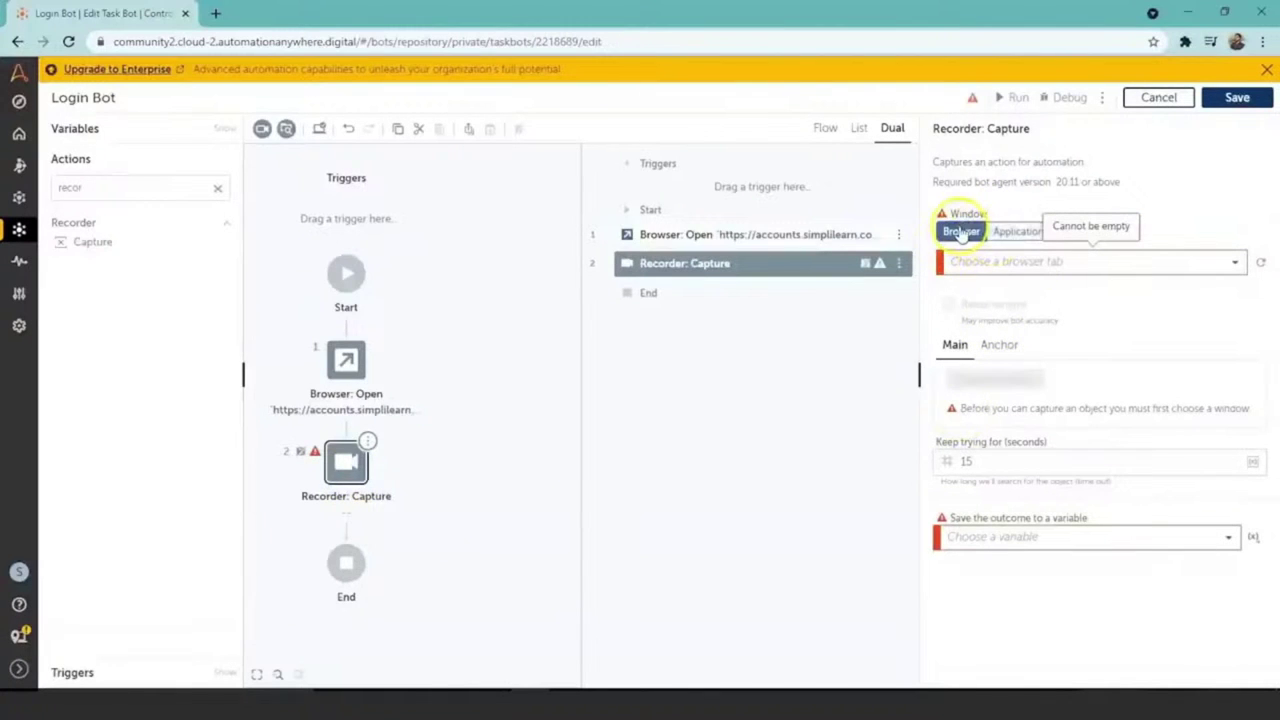
Step: Point the capture at the 'Learning on Simplilearn' Chrome tab and target its email field
click(1262, 265)
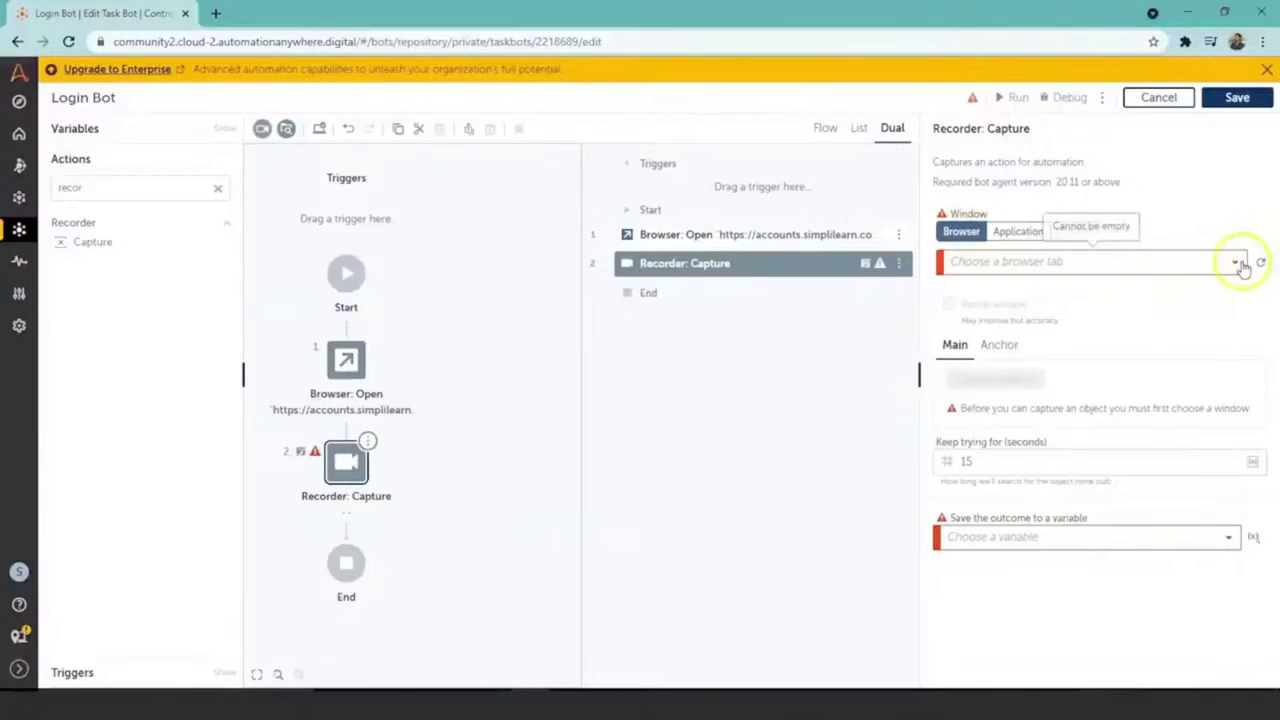
click(1236, 262)
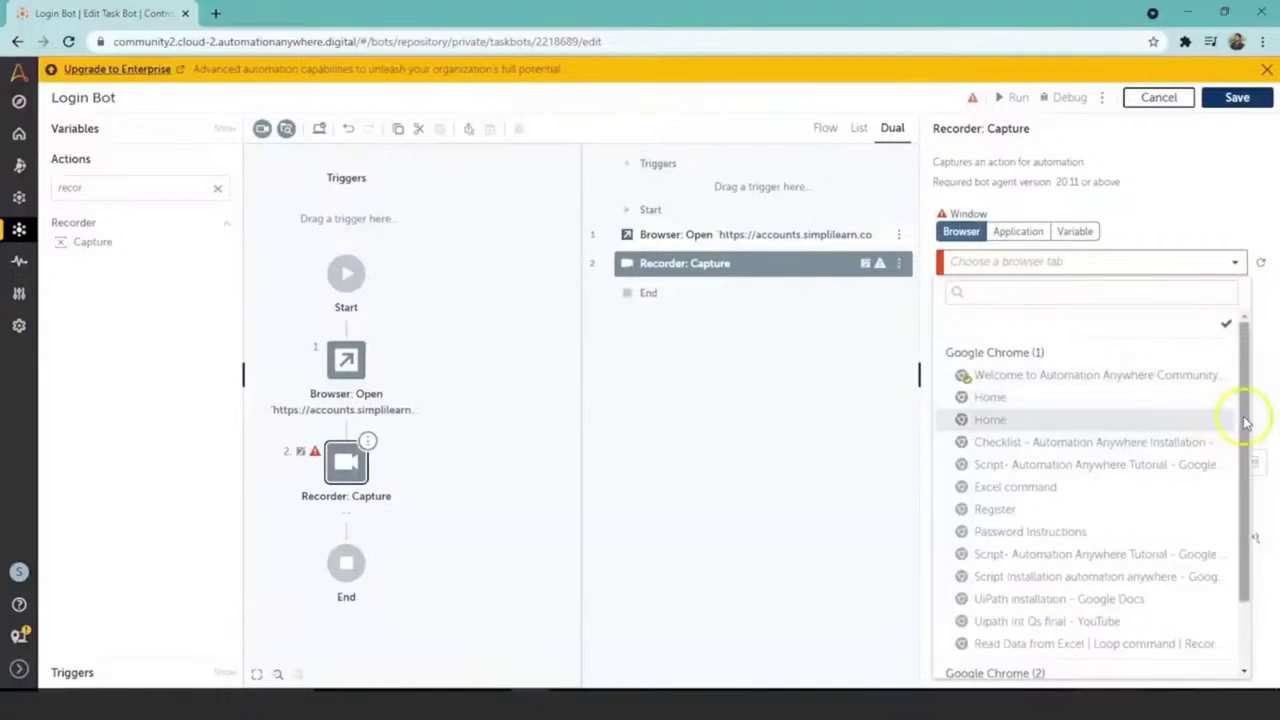
drag(1246, 428, 1246, 514)
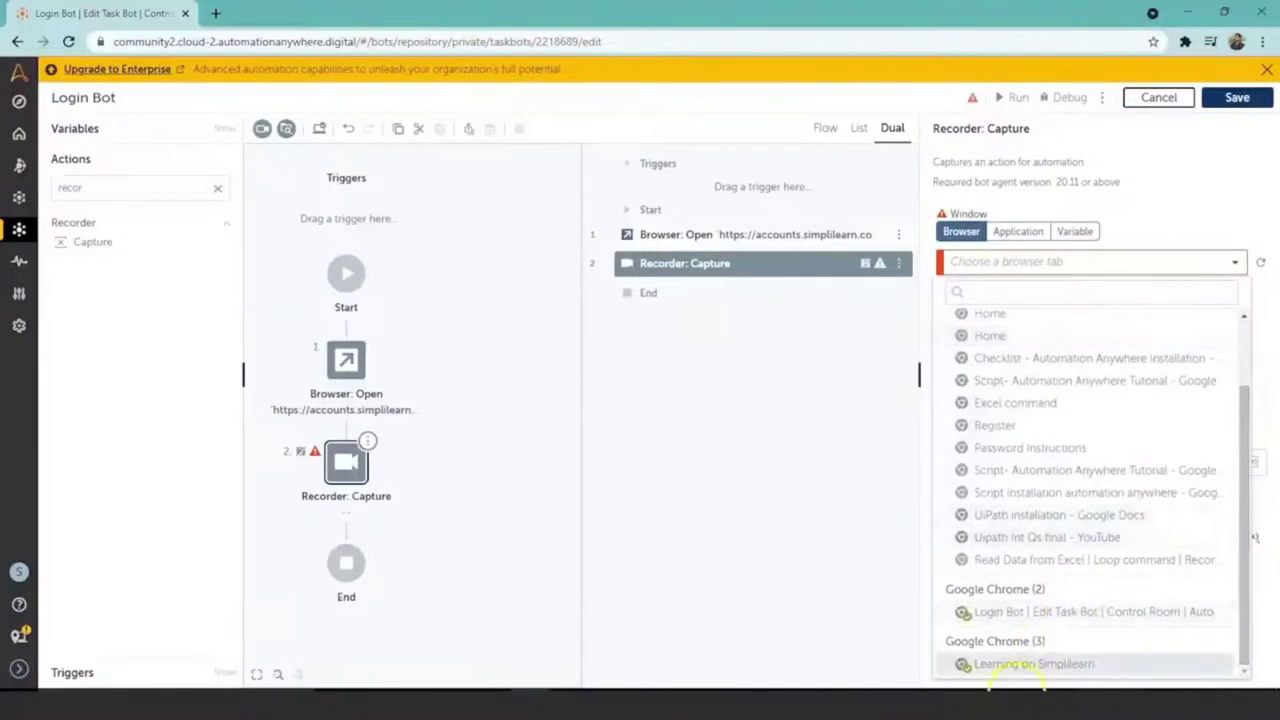
click(1030, 666)
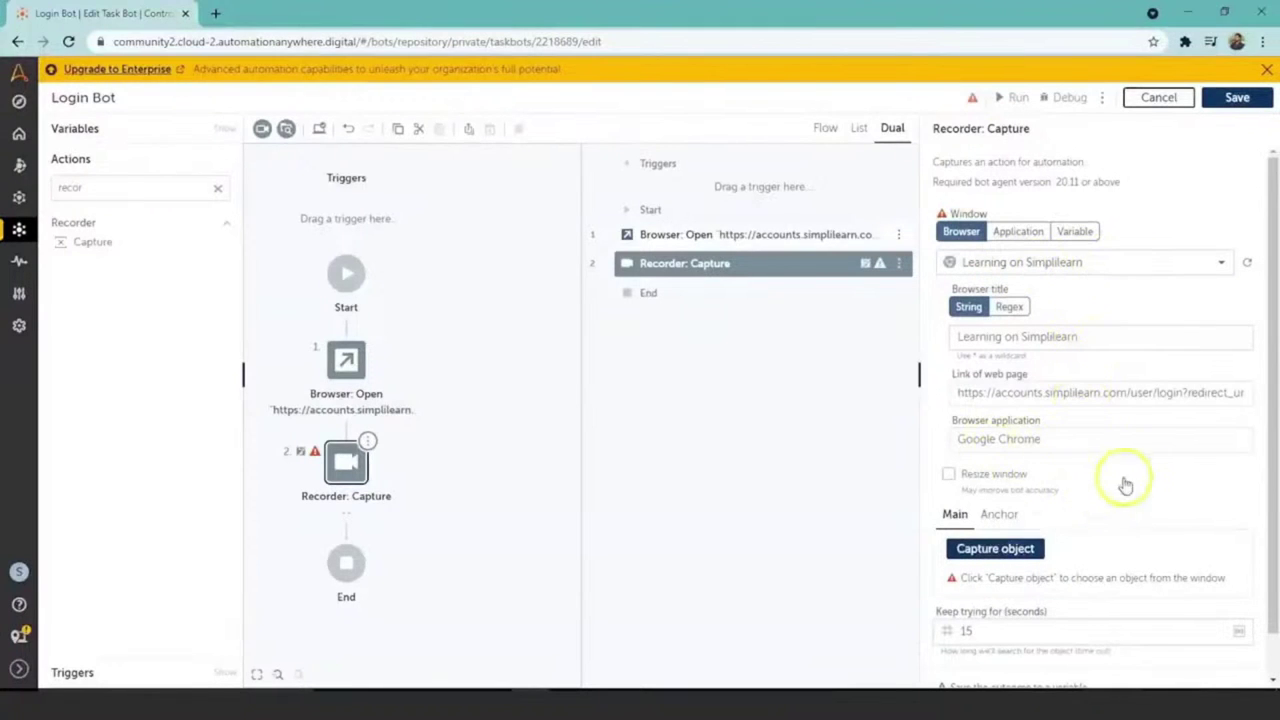
drag(1270, 358, 1270, 400)
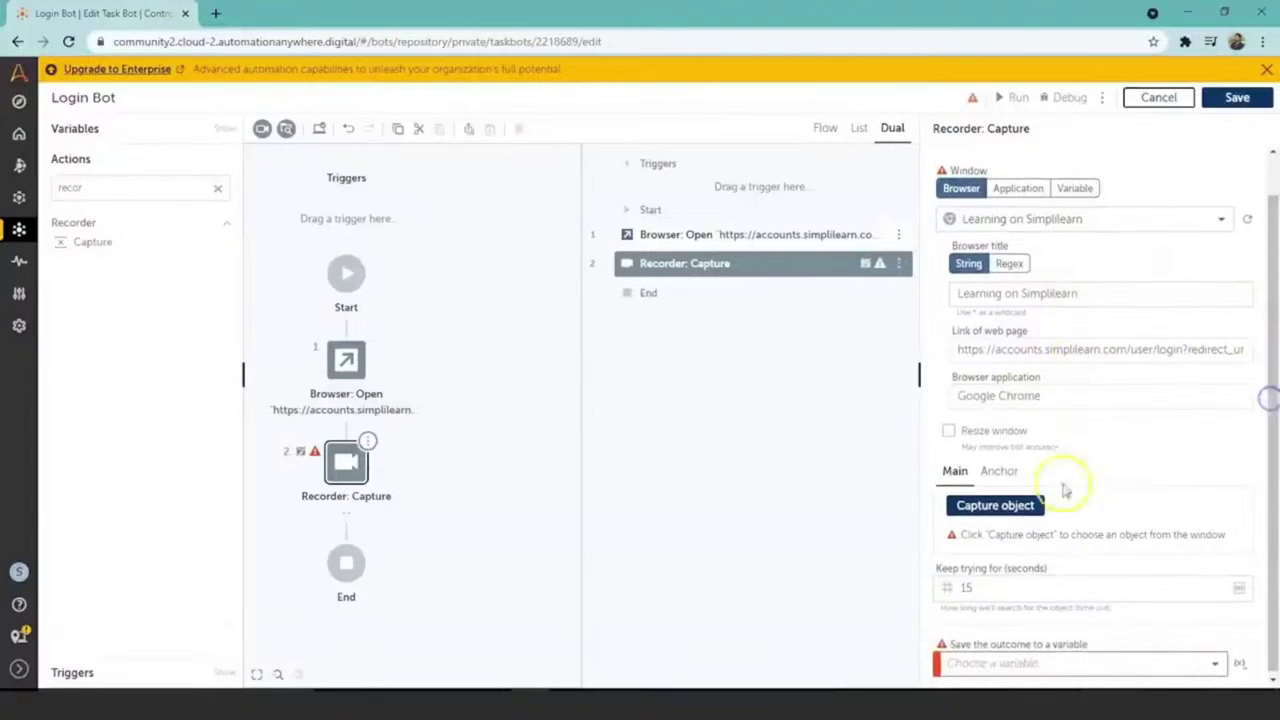
click(1016, 507)
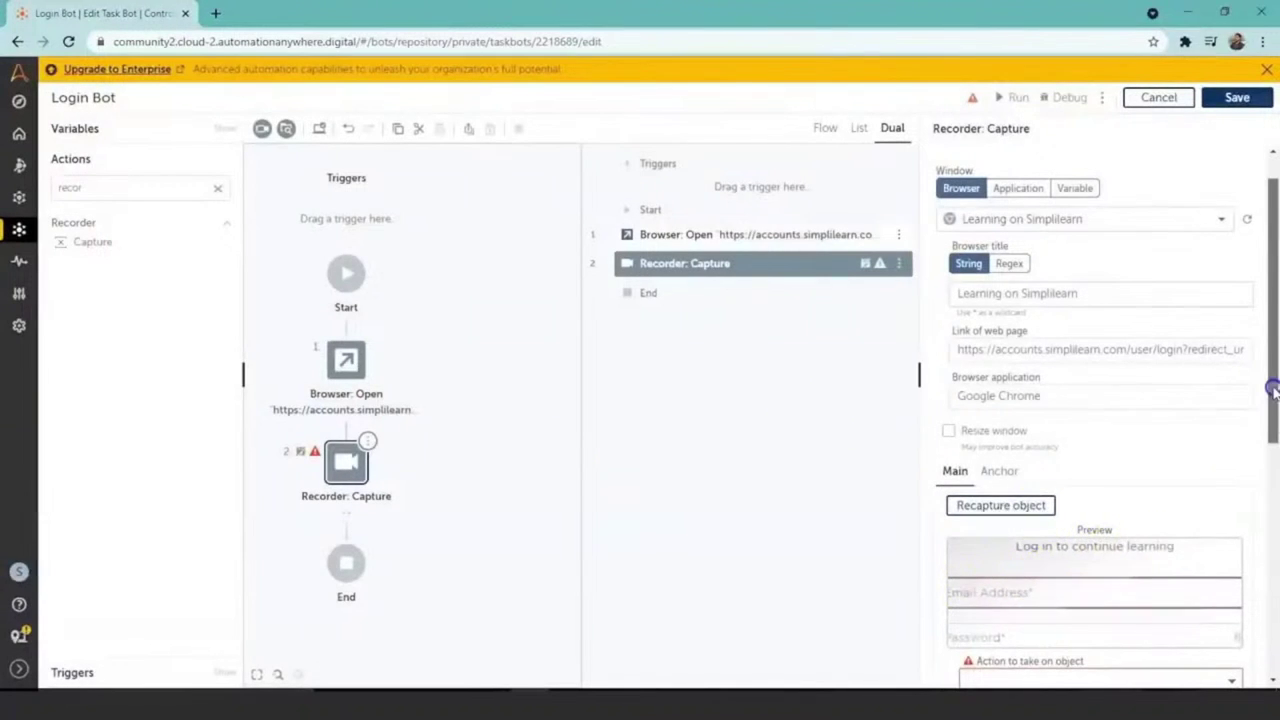
Step: Set the captured Email Address field's action to take on object to Set text
drag(1273, 396, 1273, 486)
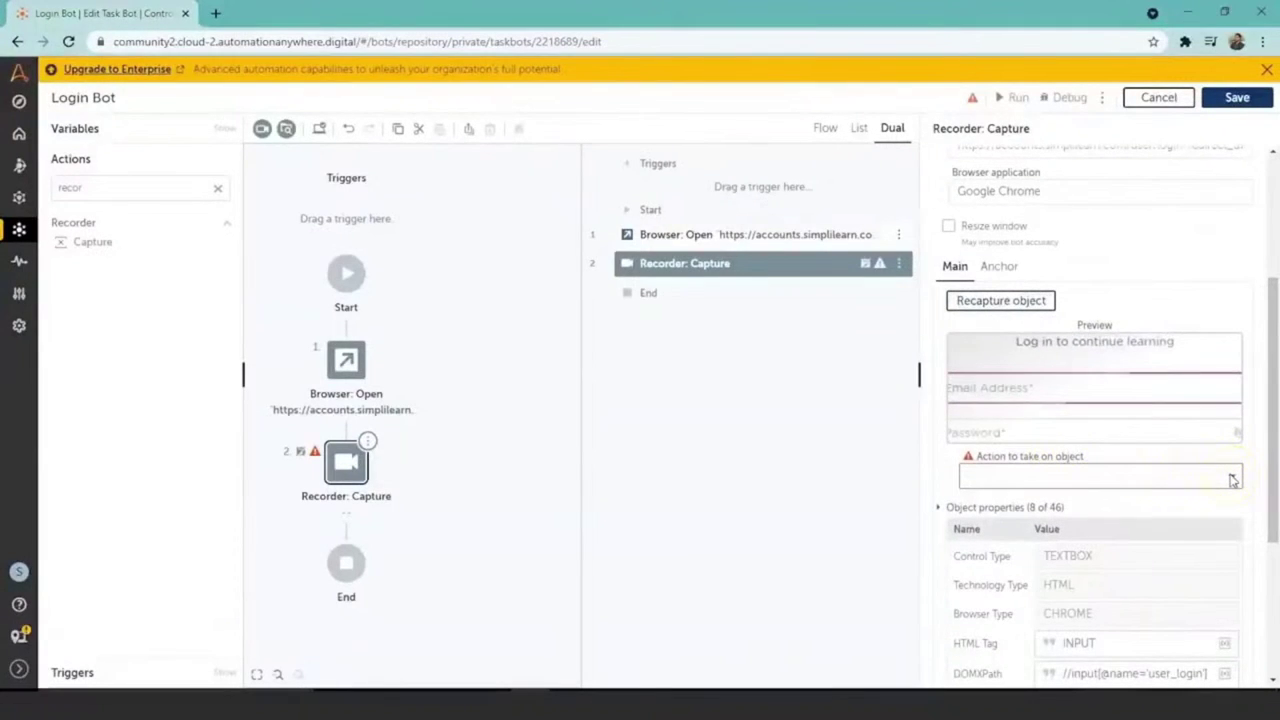
click(1230, 476)
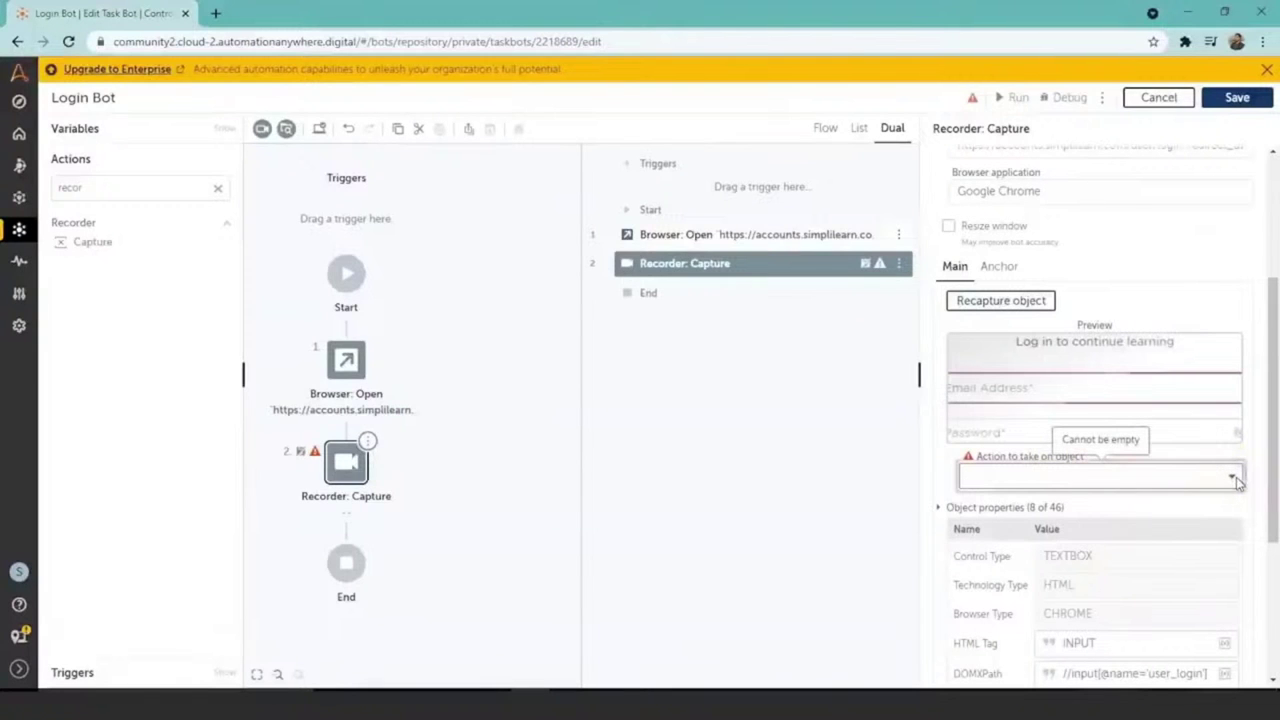
click(1237, 479)
click(1161, 535)
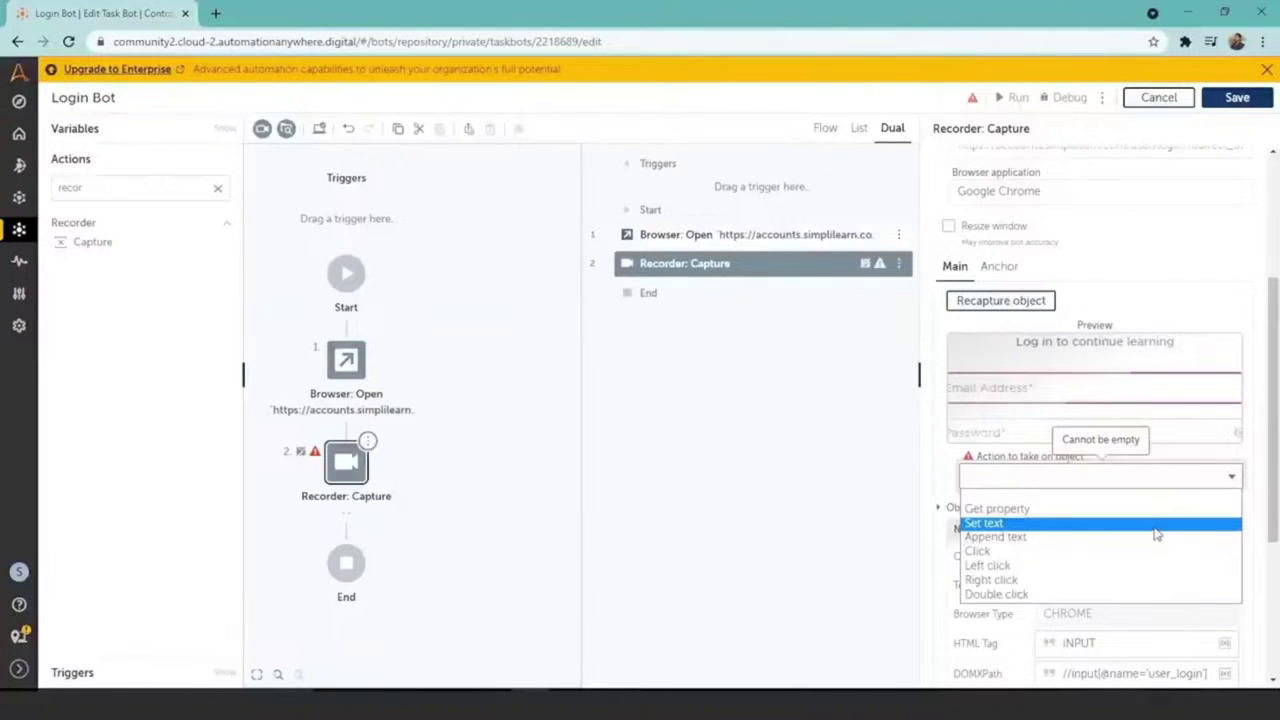
click(1157, 535)
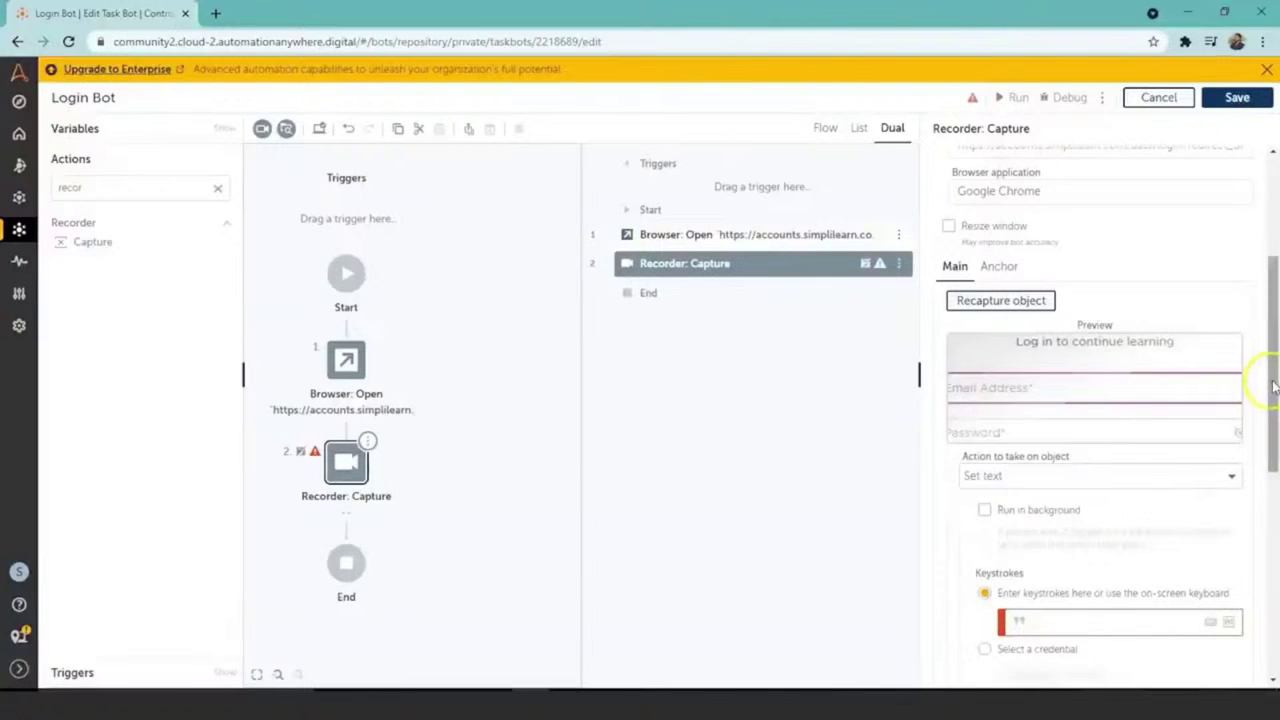
Step: Enter the login e-mail address as the Set text keystrokes
scroll(1273, 387, down, 1)
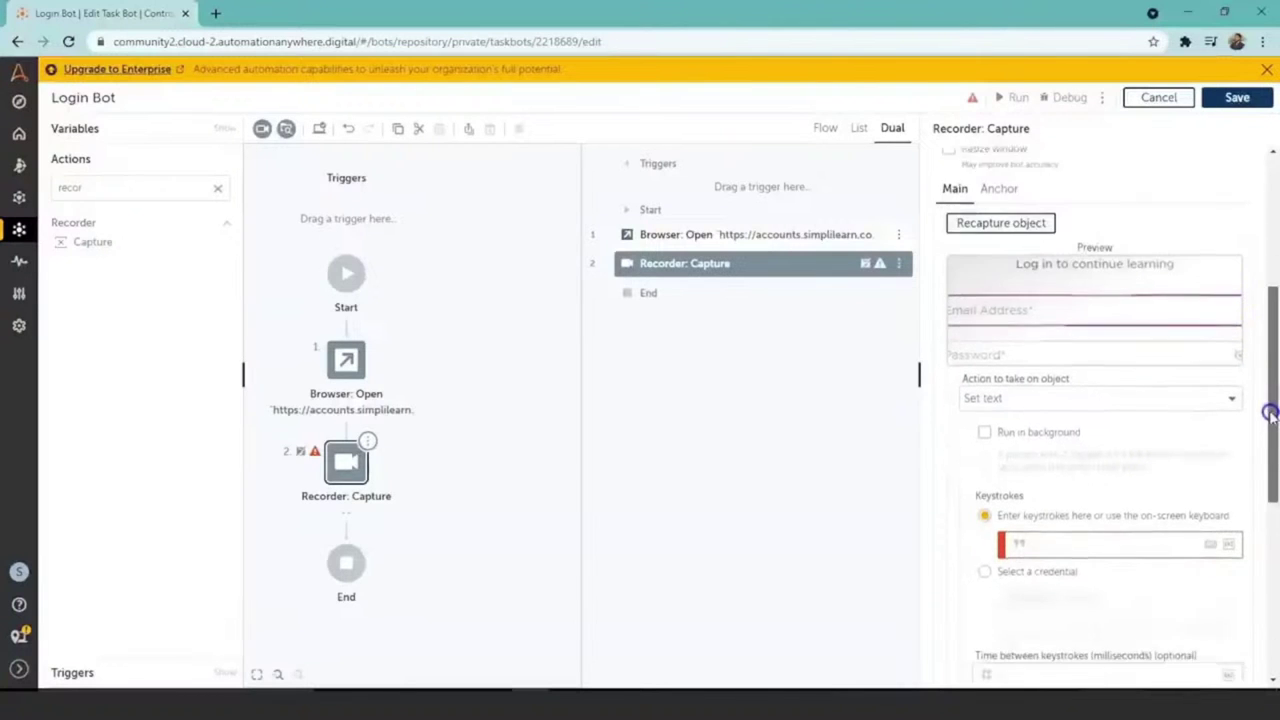
click(1099, 521)
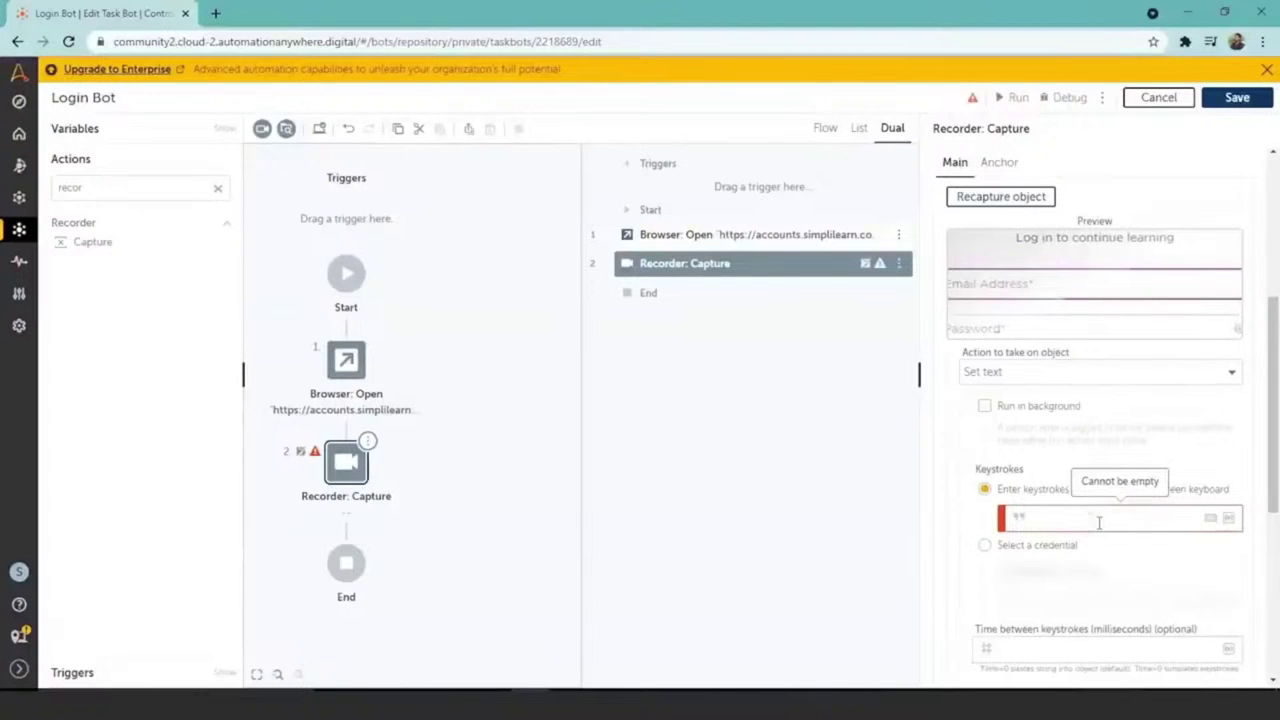
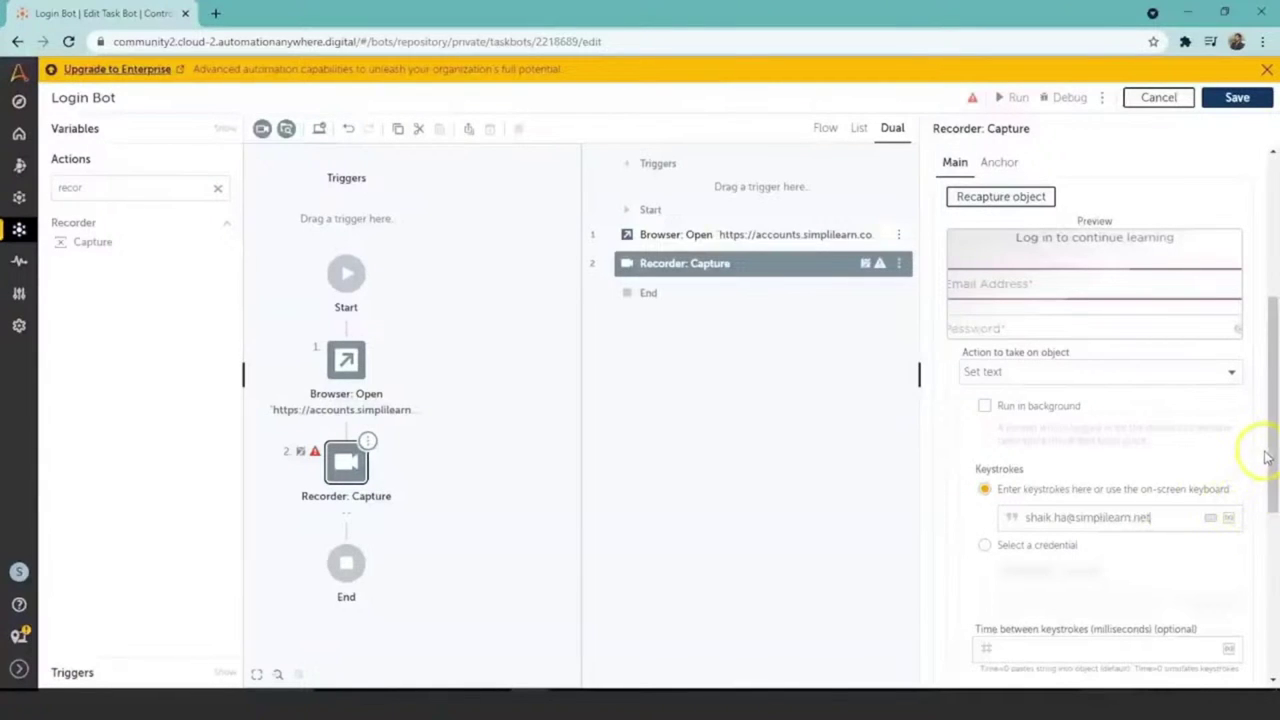
Step: Save the Login Bot with the completed email capture step
drag(1270, 457, 1272, 535)
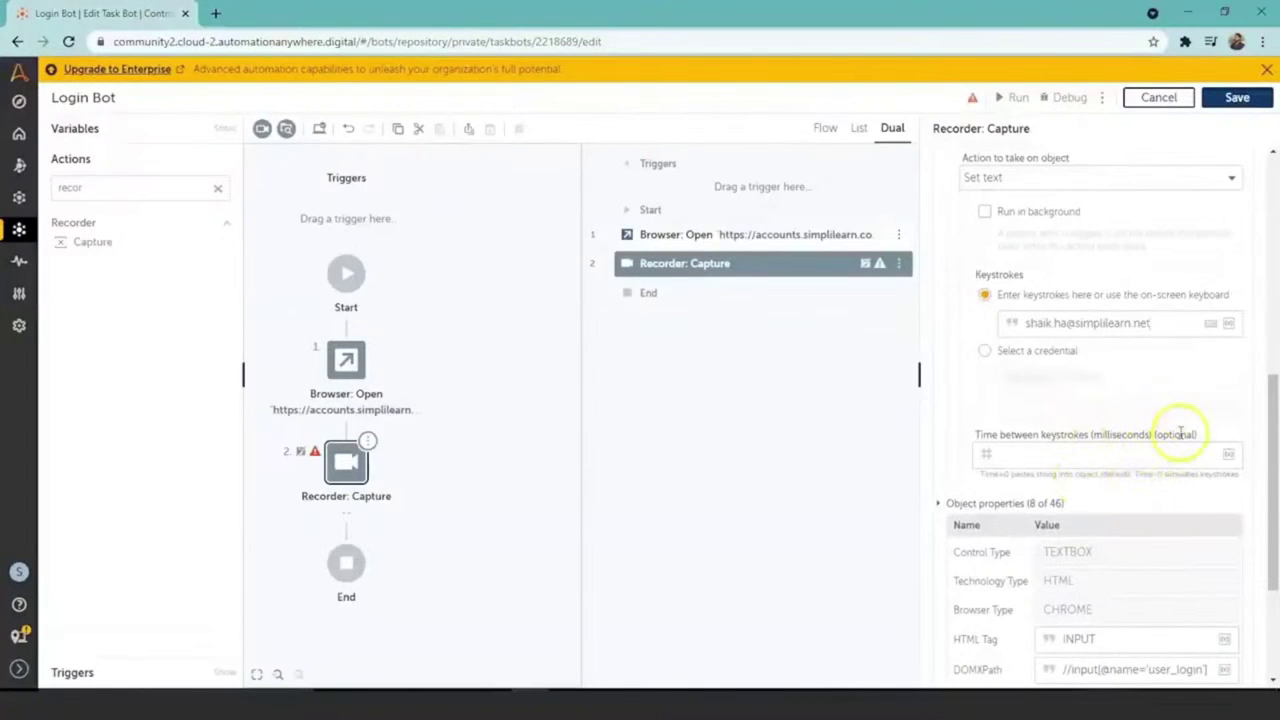
drag(1275, 455, 1276, 540)
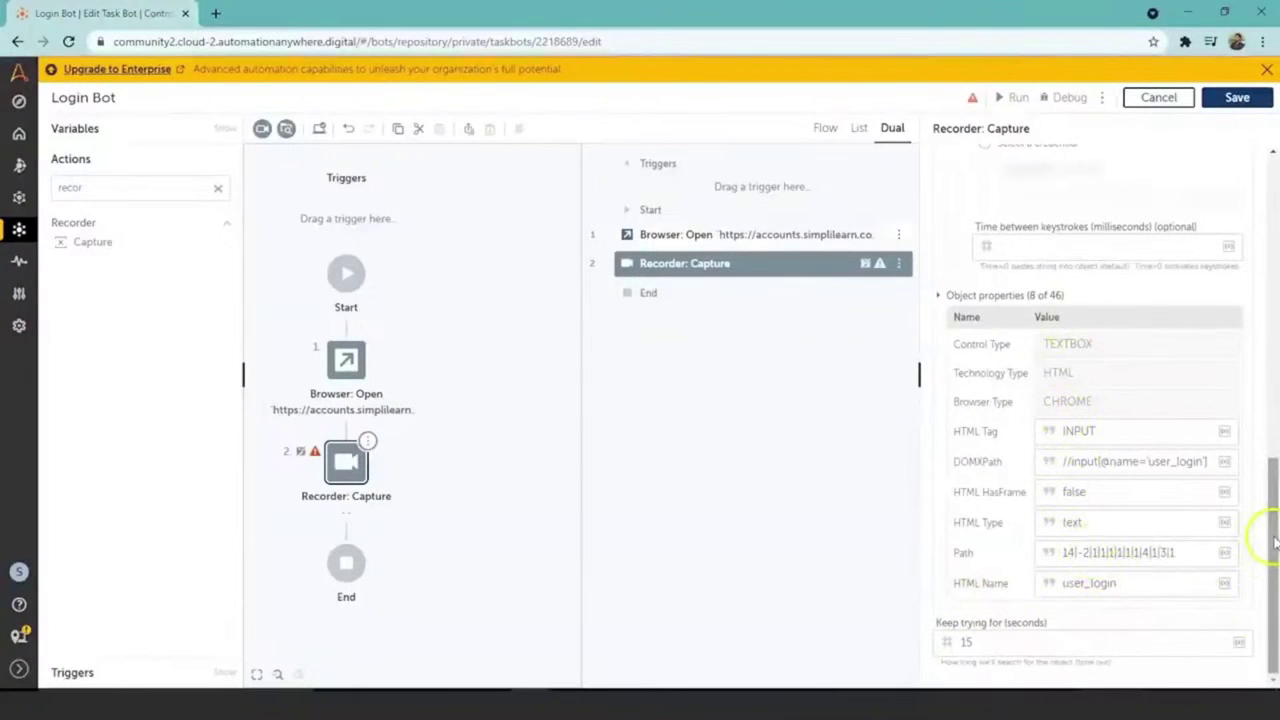
drag(1268, 531, 1276, 178)
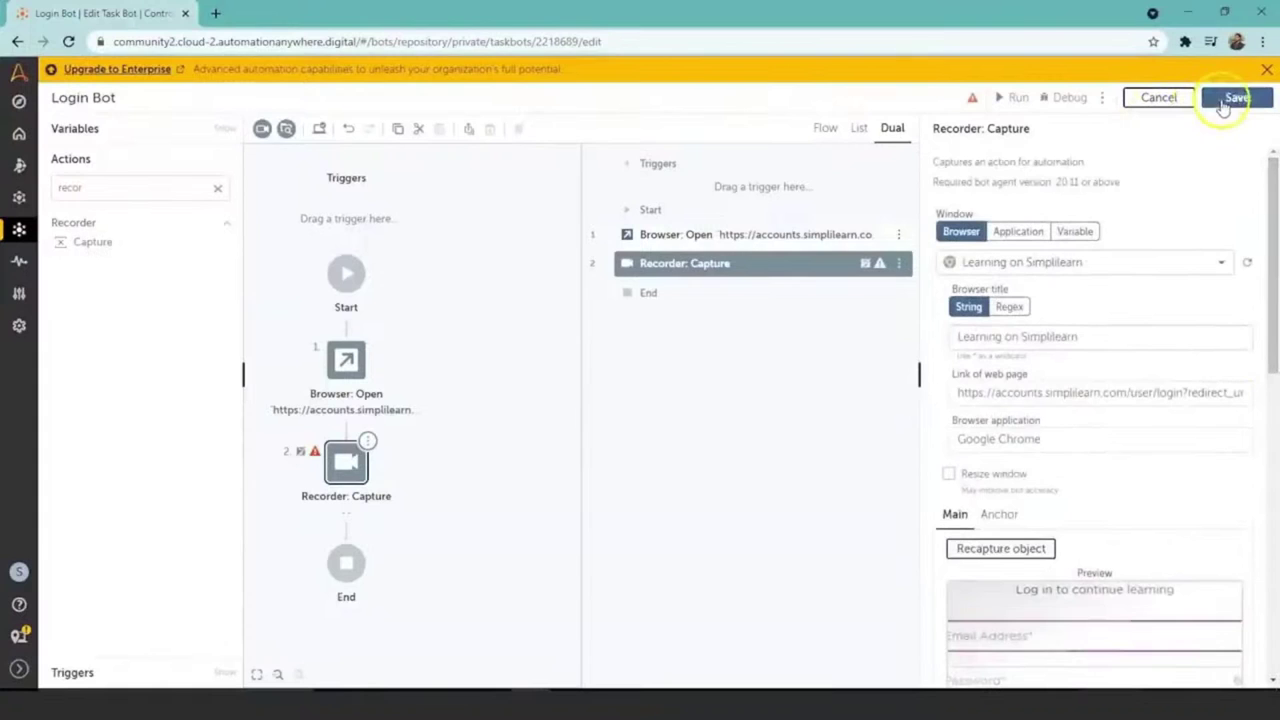
click(1224, 104)
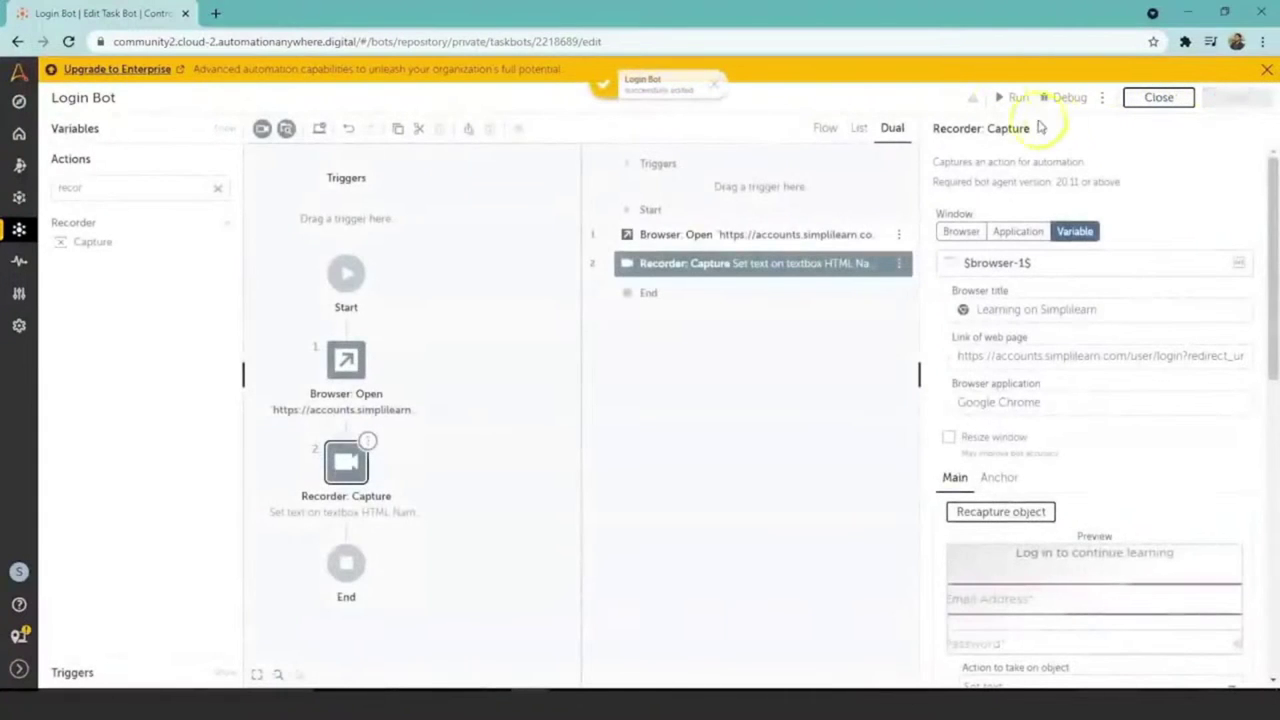
Step: Run the Login Bot, reload the Simplilearn page, and close the success dialog
click(1017, 100)
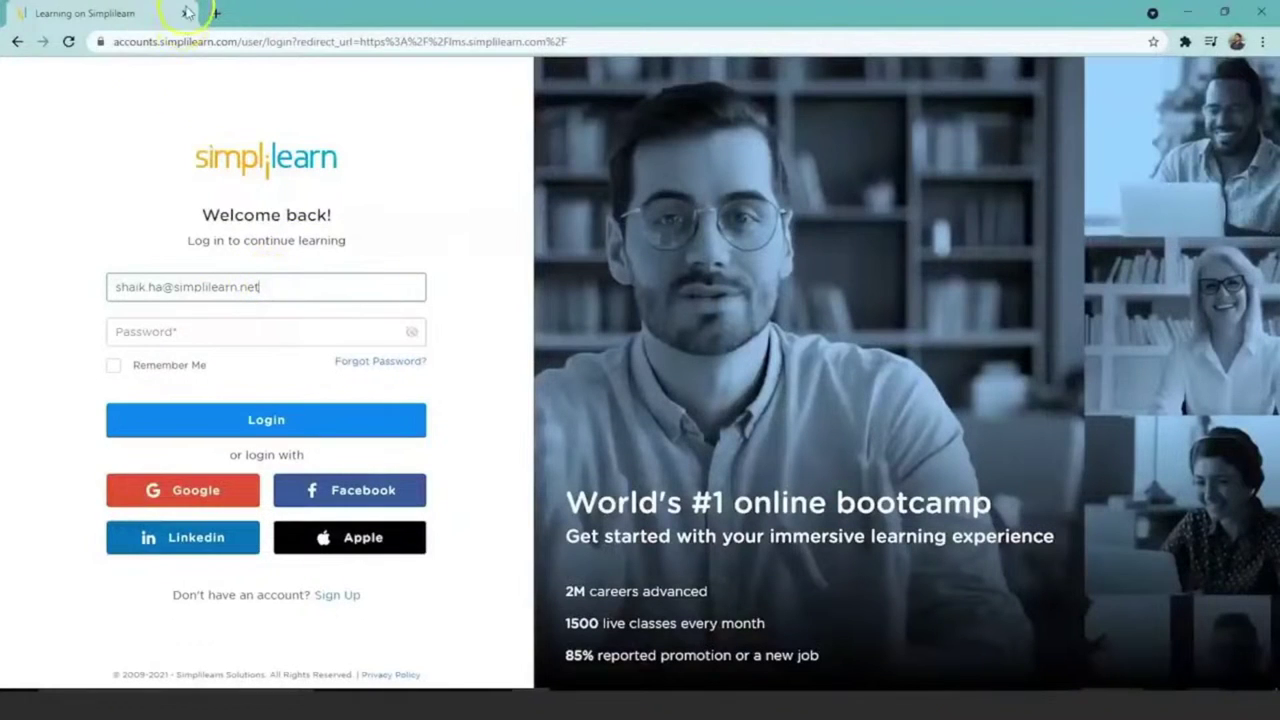
key(F5)
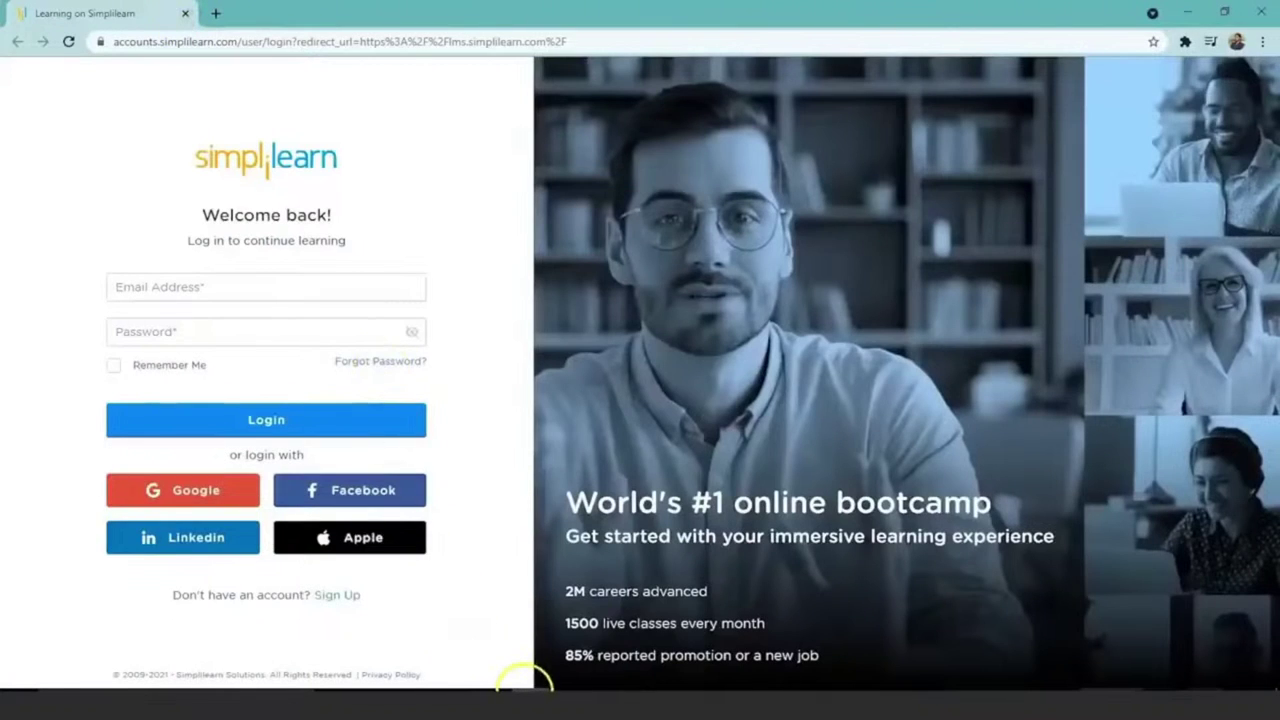
mouse_move(518, 686)
click(491, 643)
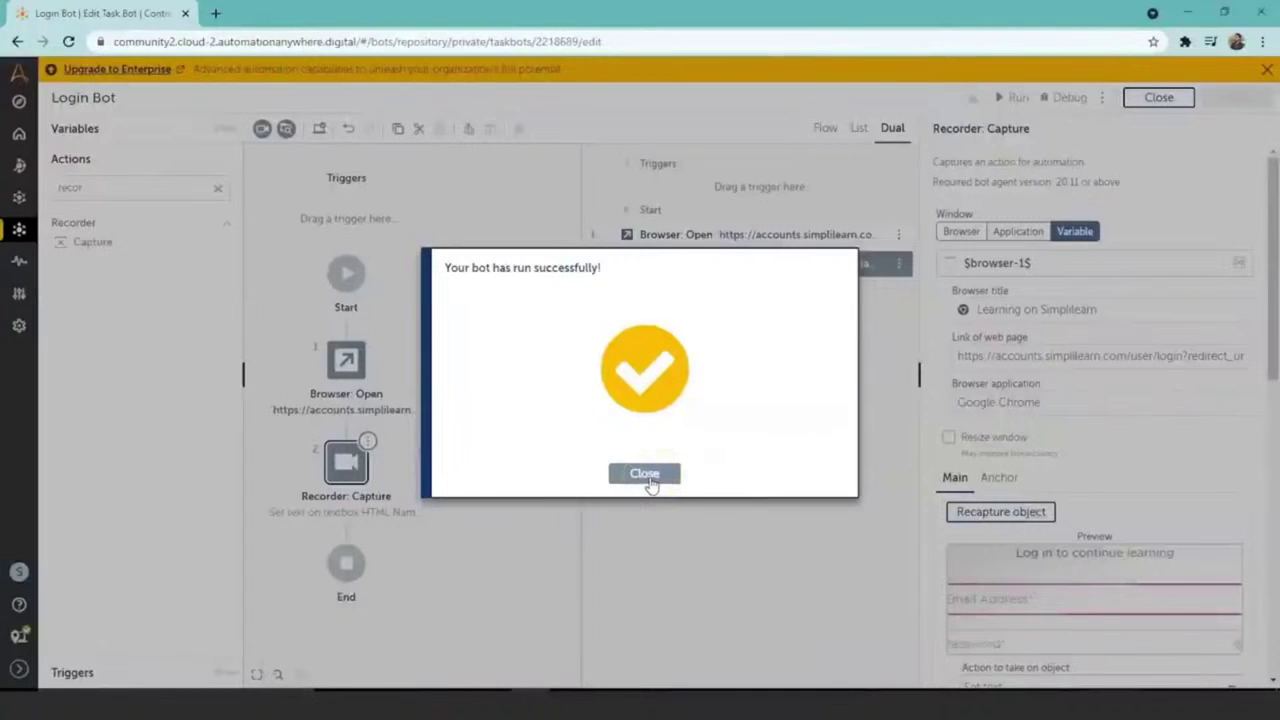
click(645, 474)
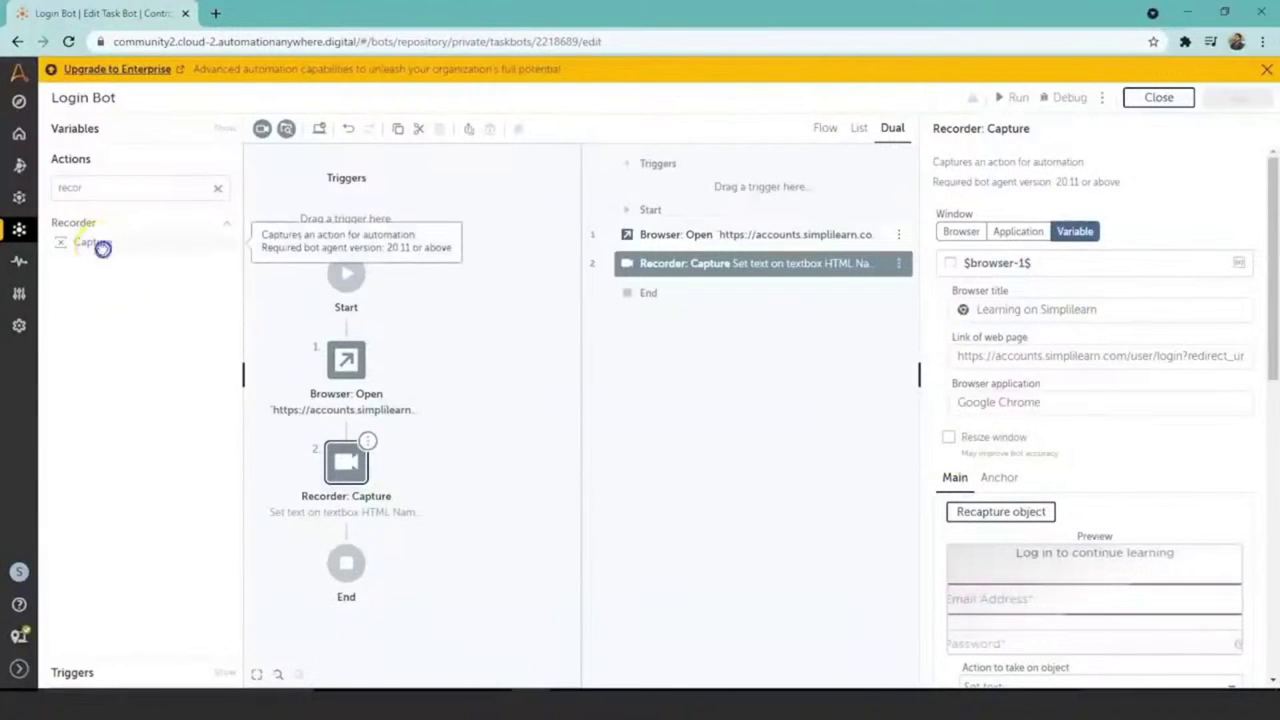
Step: Add a third Recorder: Capture step on the 'Learning on Simplilearn' tab and capture the Password field
double_click(100, 245)
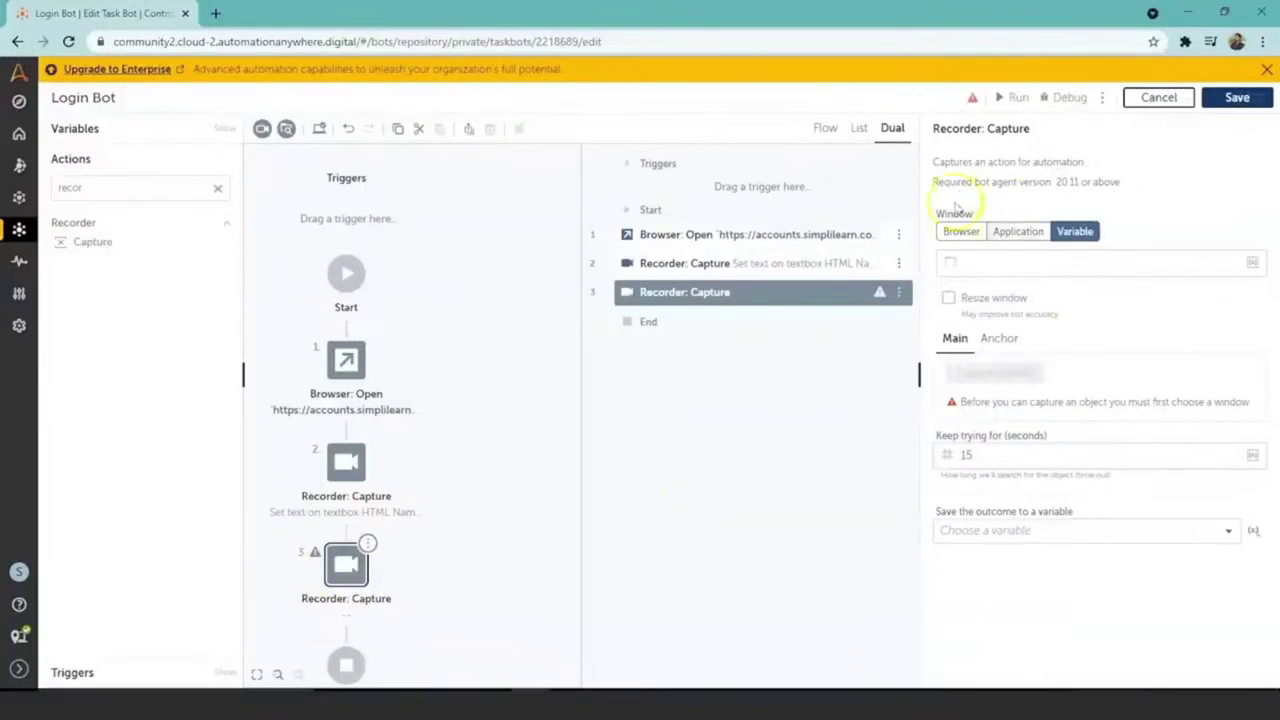
click(958, 233)
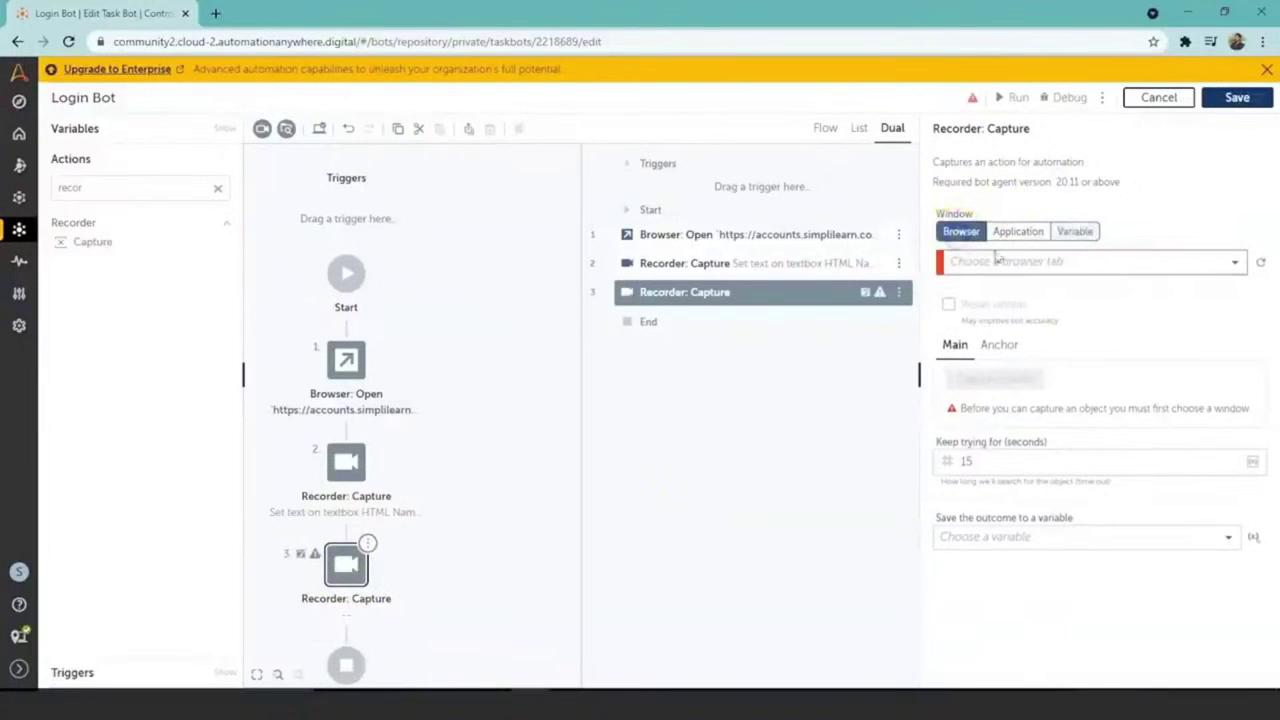
click(1236, 265)
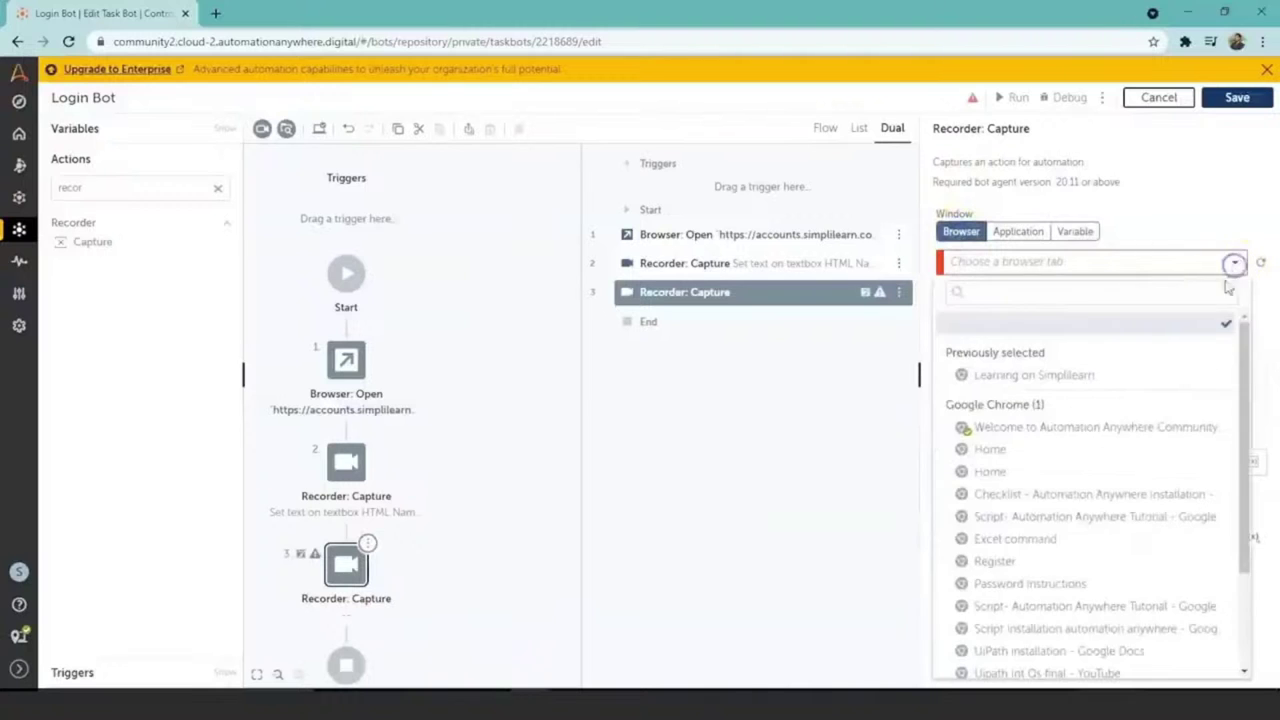
click(1116, 378)
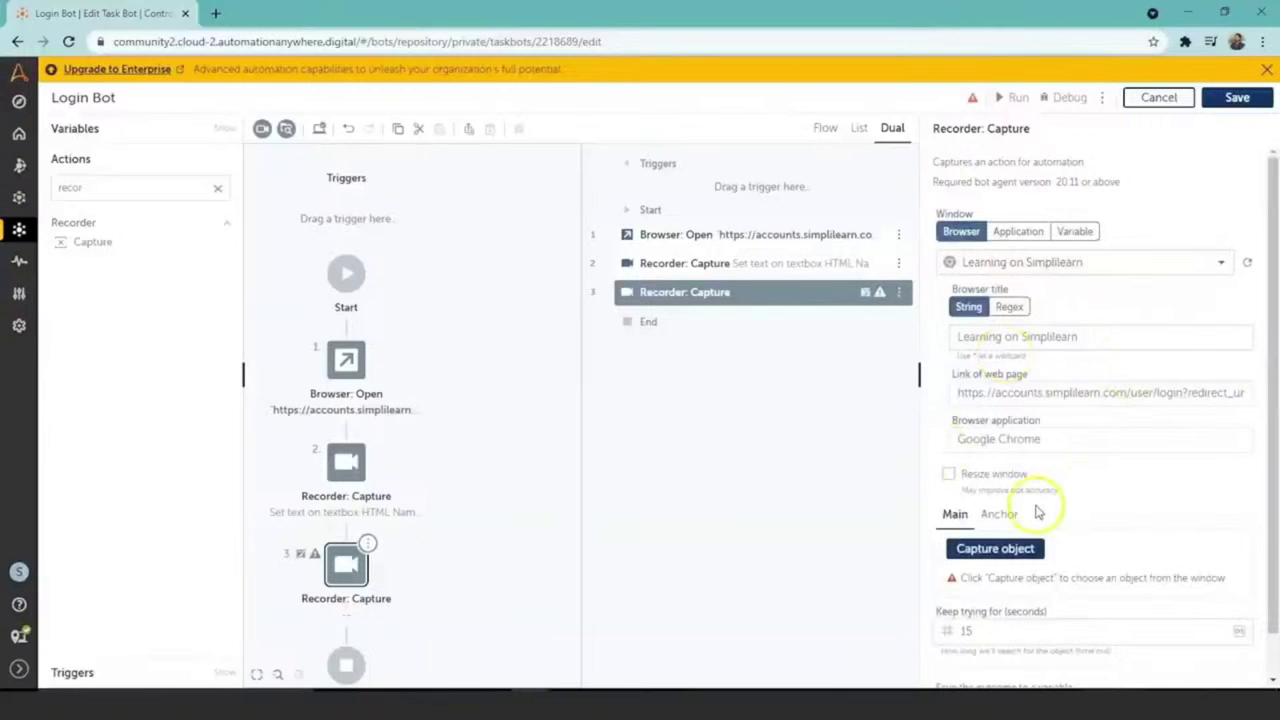
click(1012, 552)
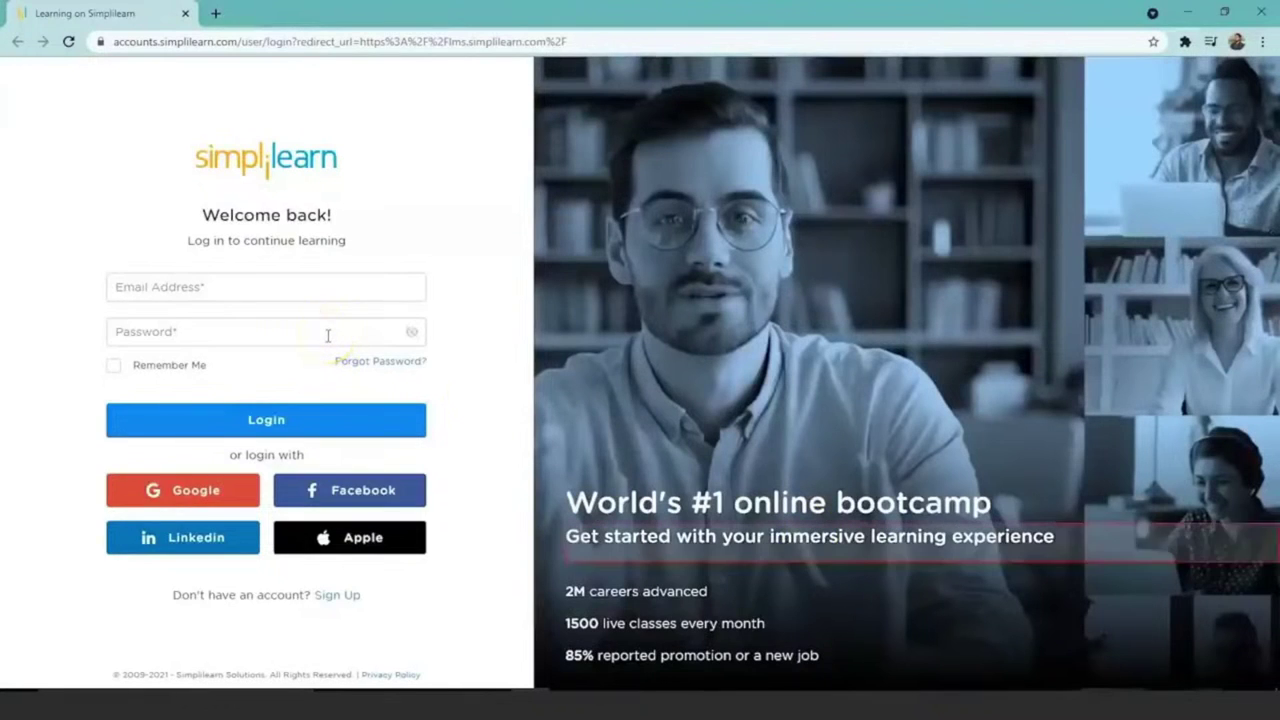
click(327, 335)
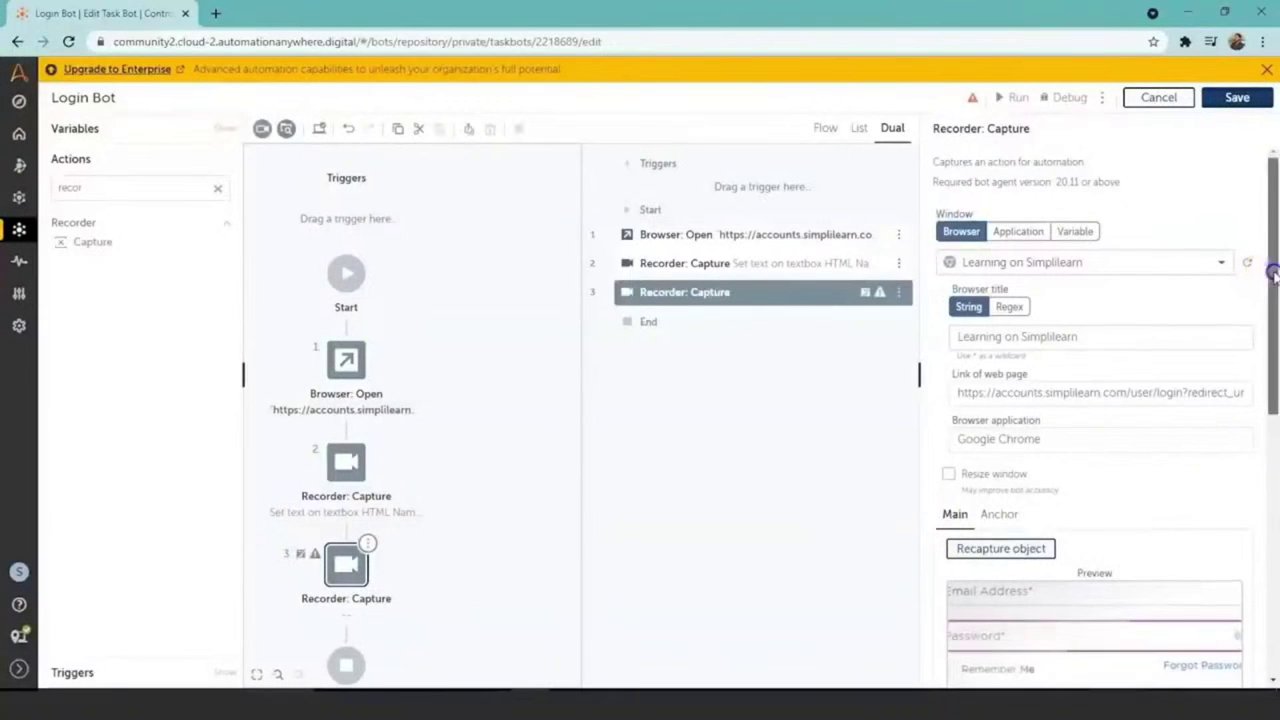
Step: Set the Password capture step's action to Set text and open the credential picker
drag(1272, 277, 1275, 382)
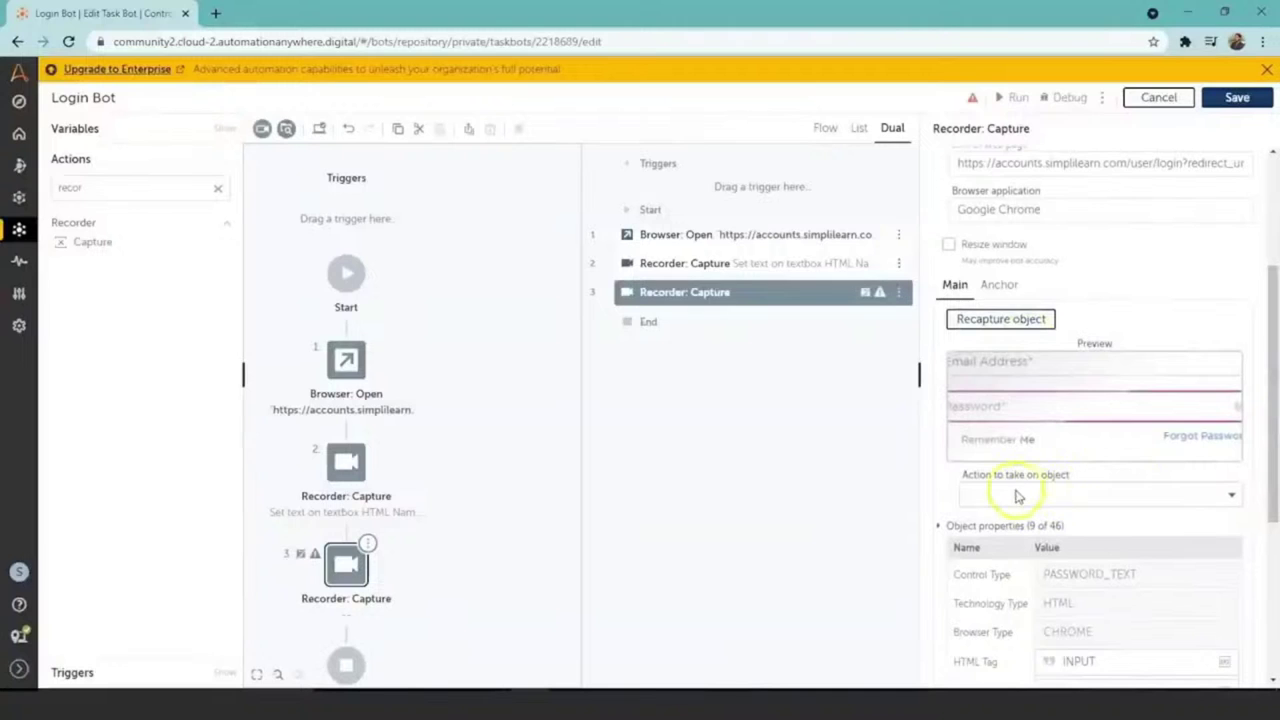
click(1231, 495)
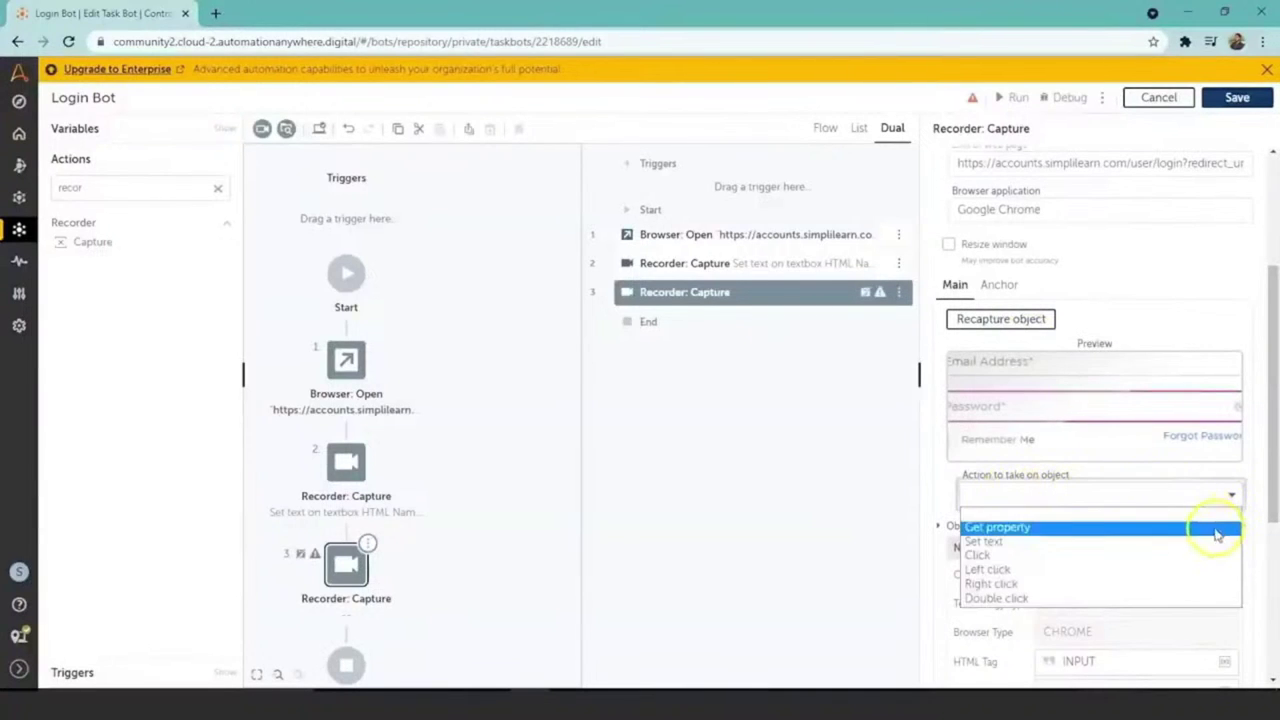
click(1148, 546)
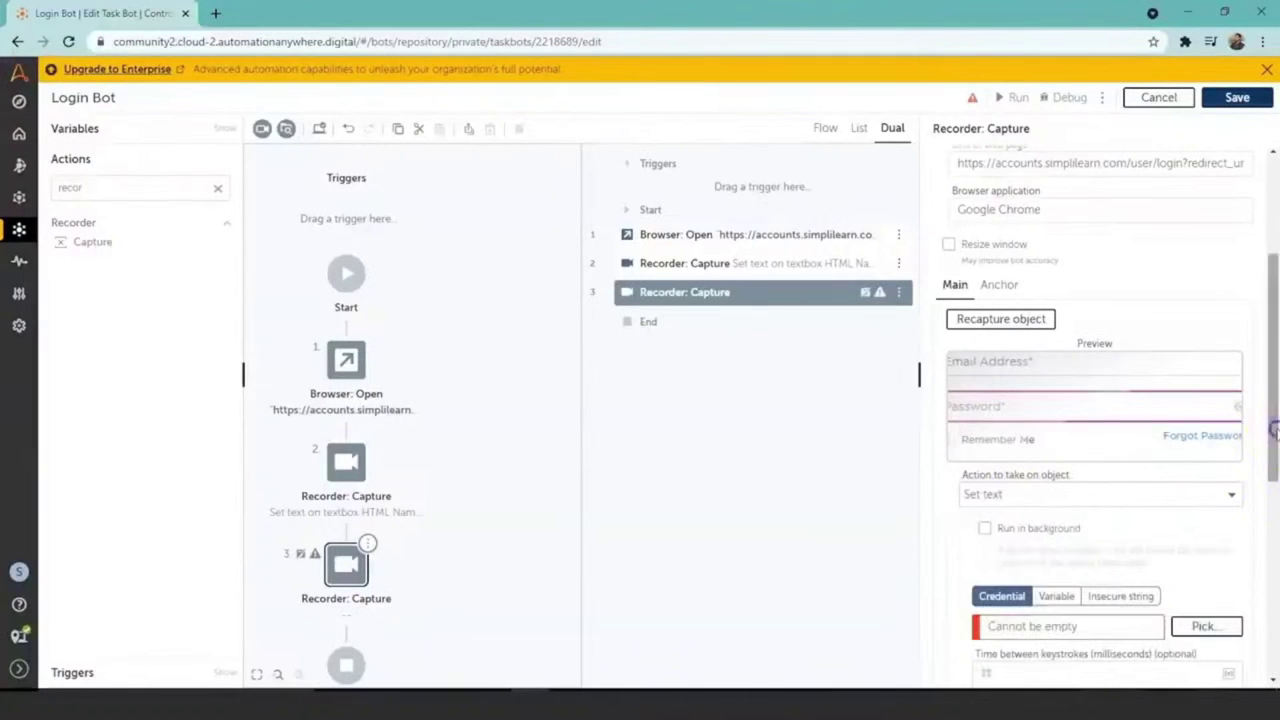
scroll(1275, 428, down, 2)
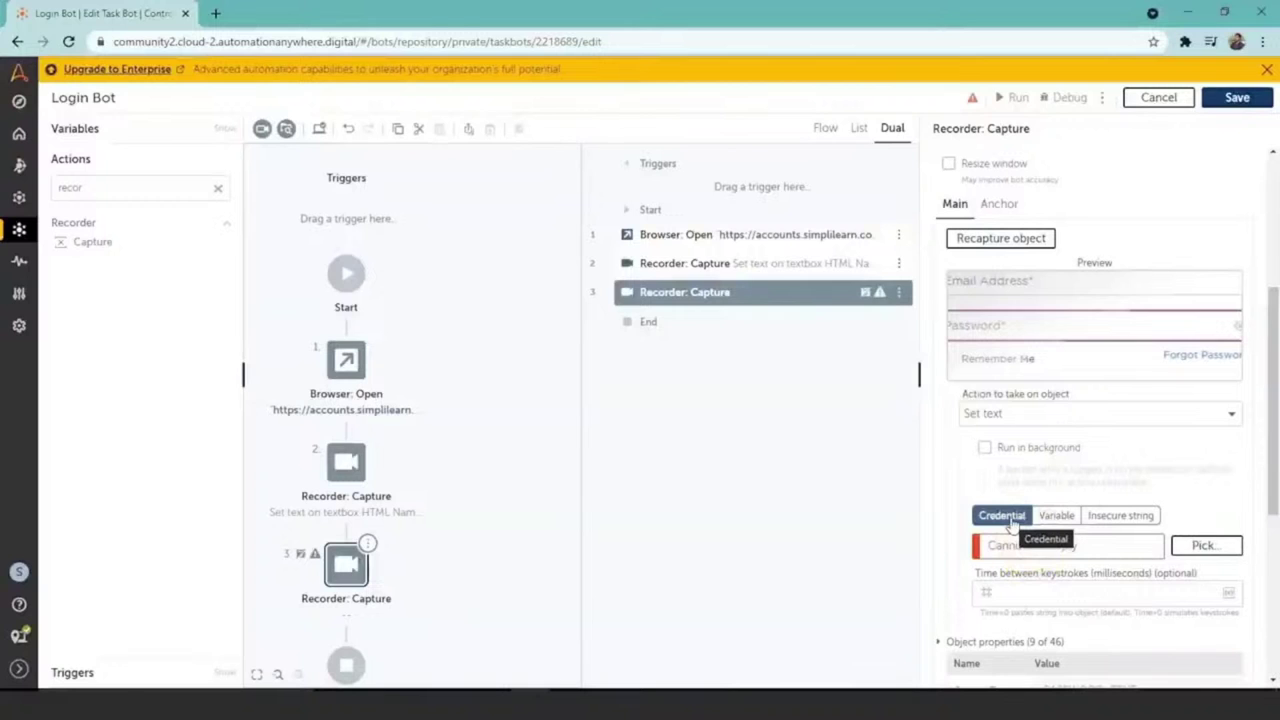
click(1063, 550)
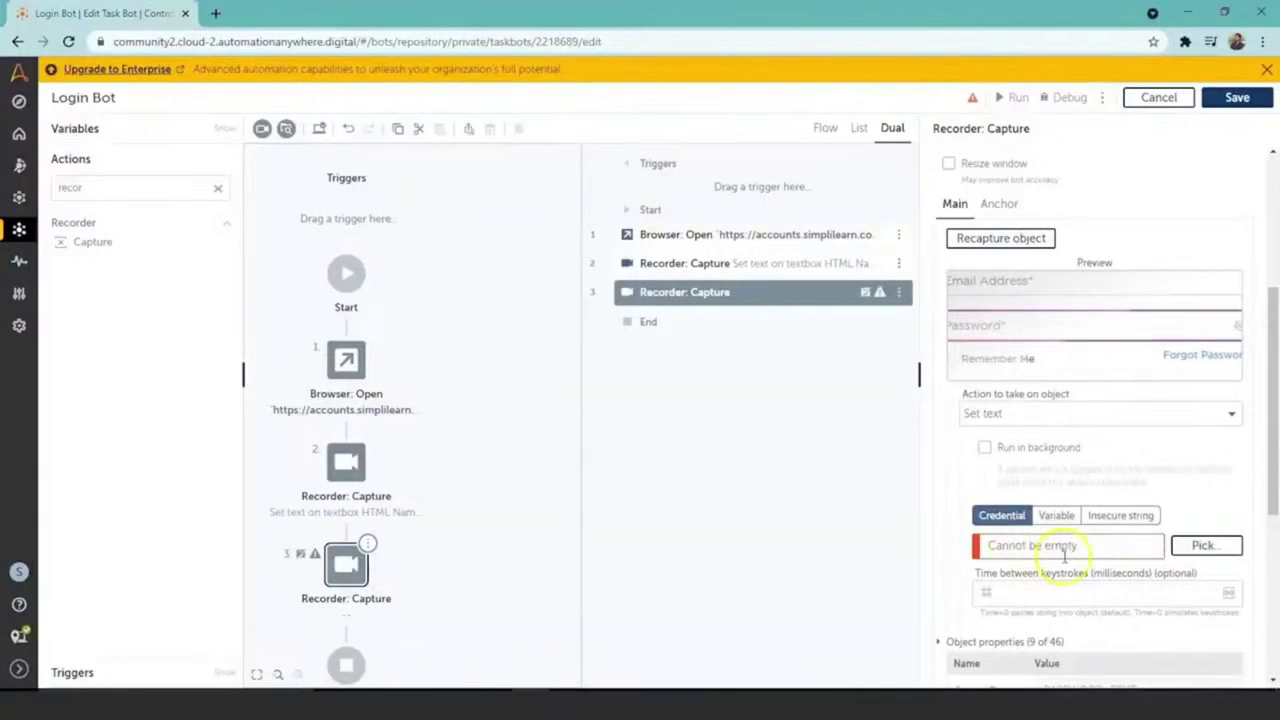
click(1206, 546)
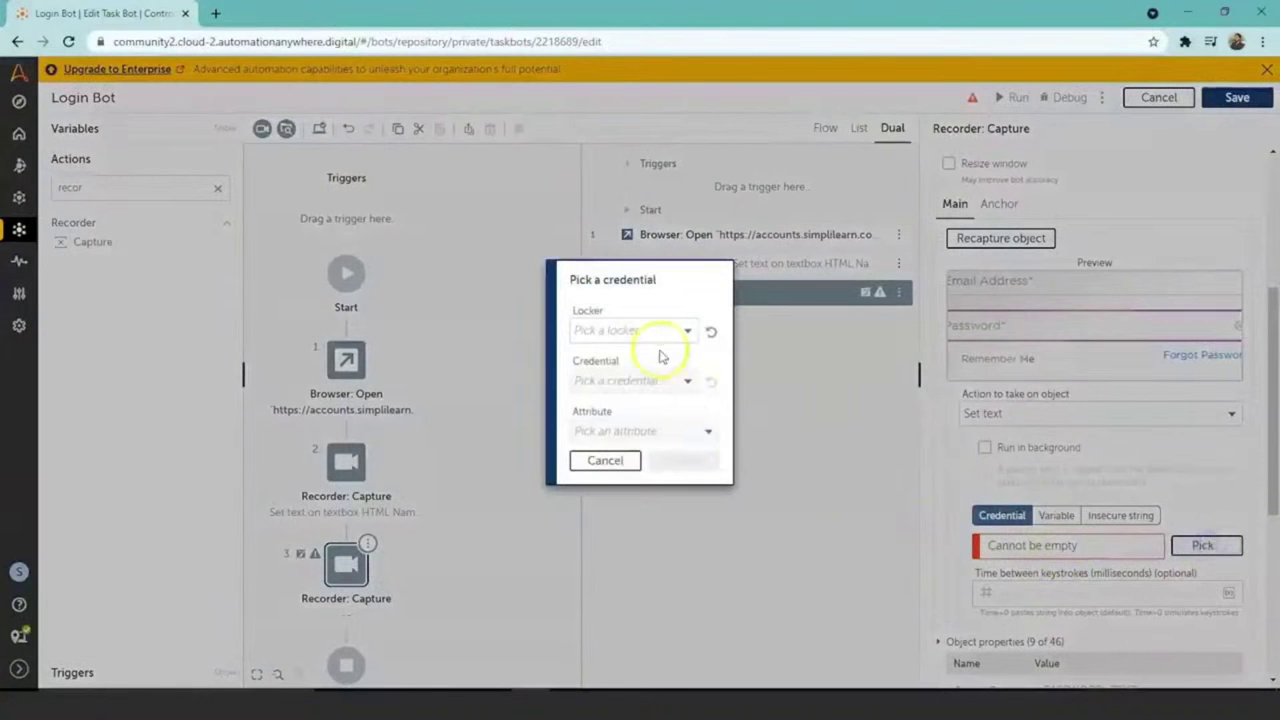
Step: Look at the Email_Address locker, cancel the credential picker without choosing, and save the bot
click(689, 333)
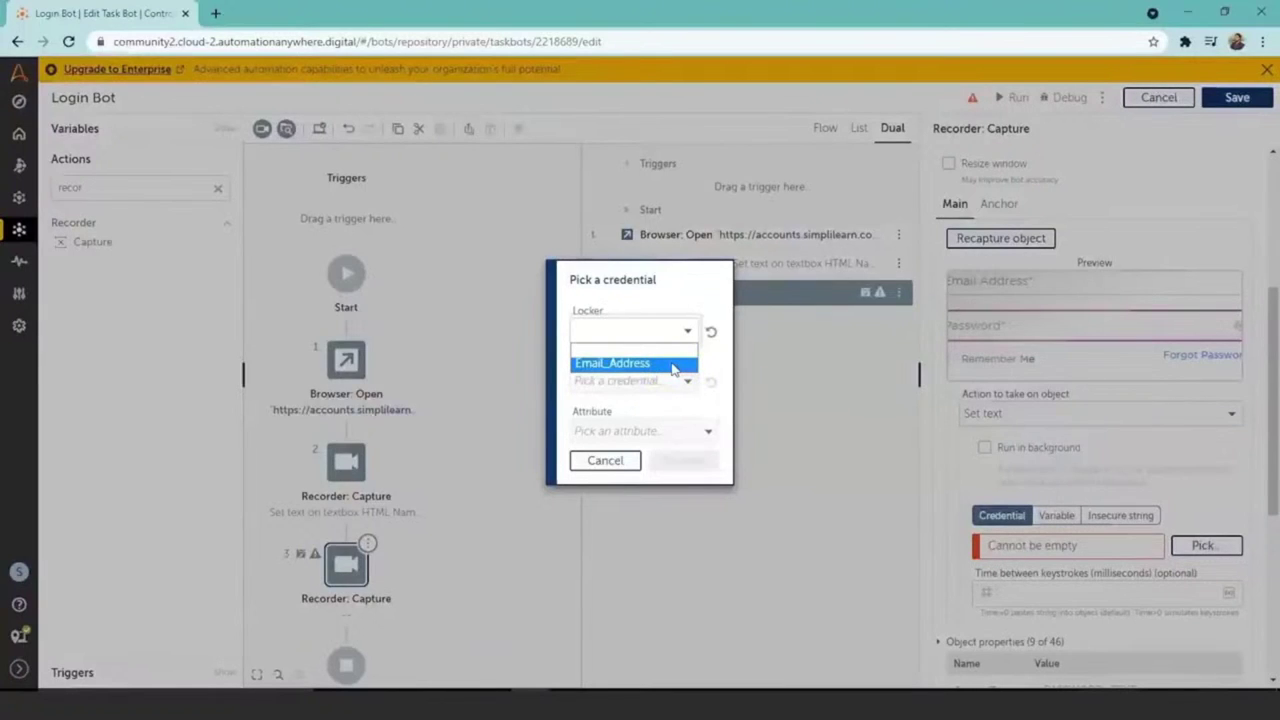
click(676, 366)
click(601, 459)
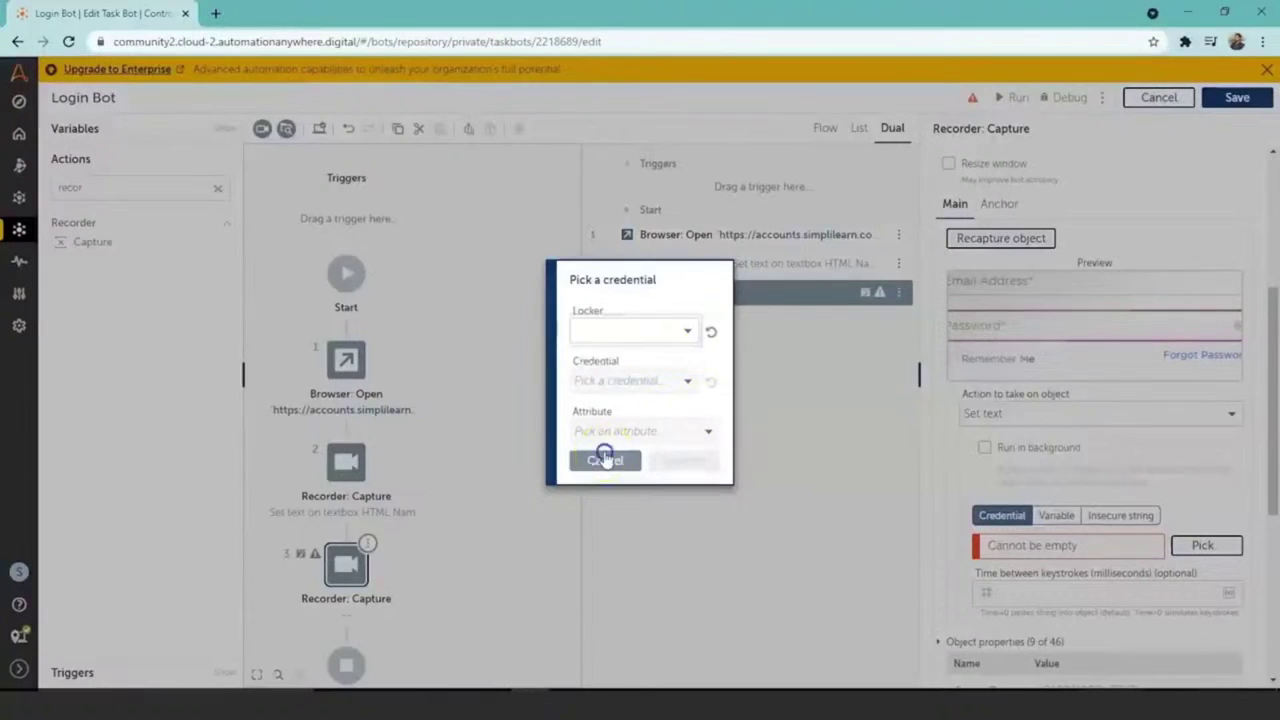
click(605, 455)
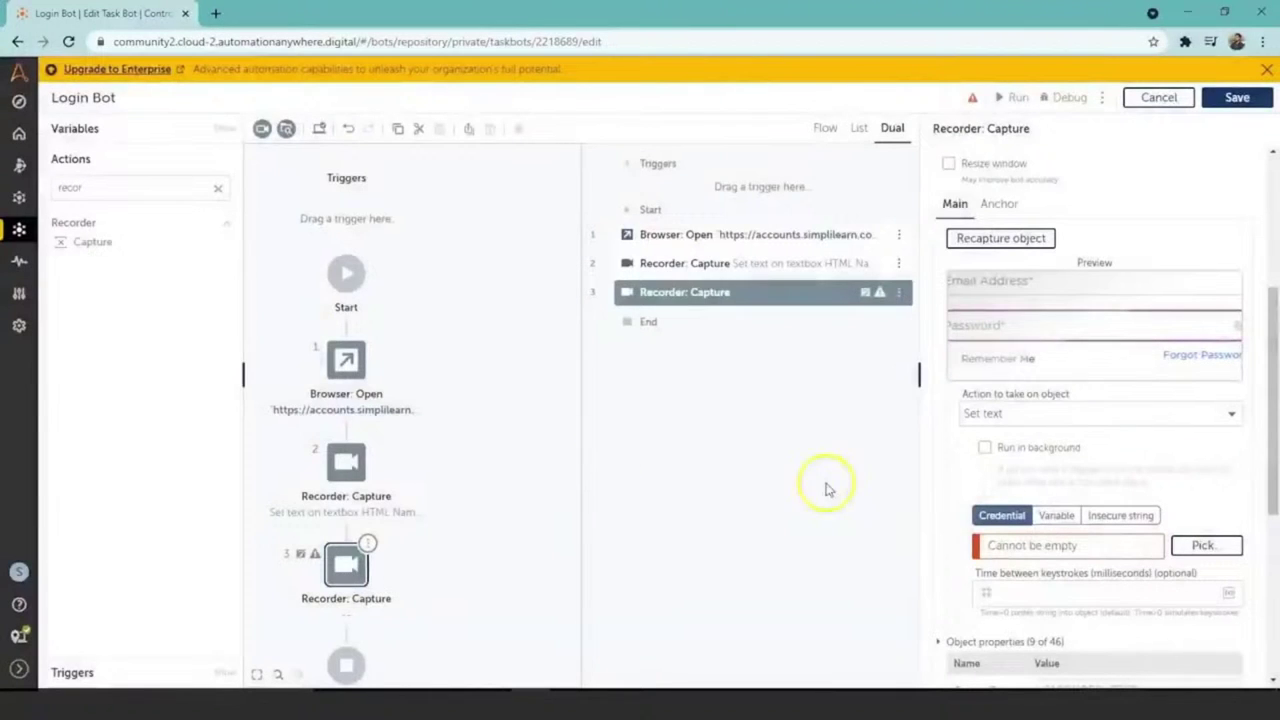
click(1252, 100)
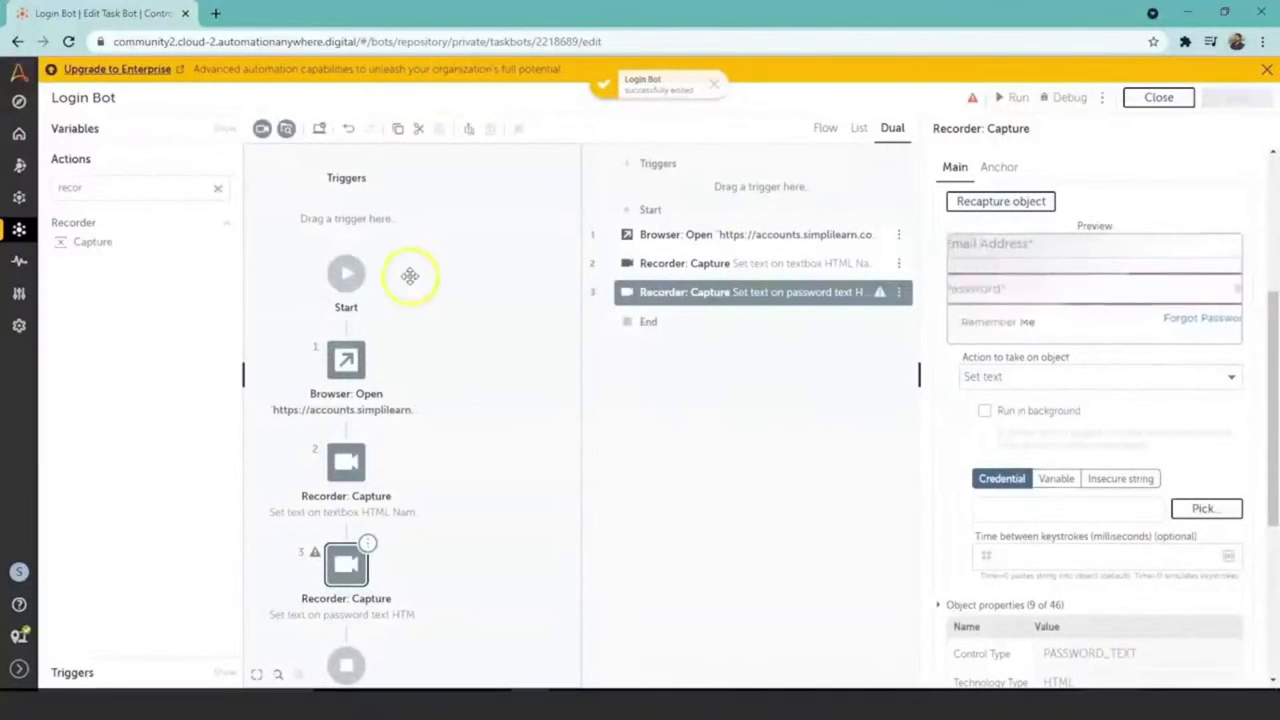
Step: Go to Manage > Credentials and start creating a new credential
mouse_move(20, 262)
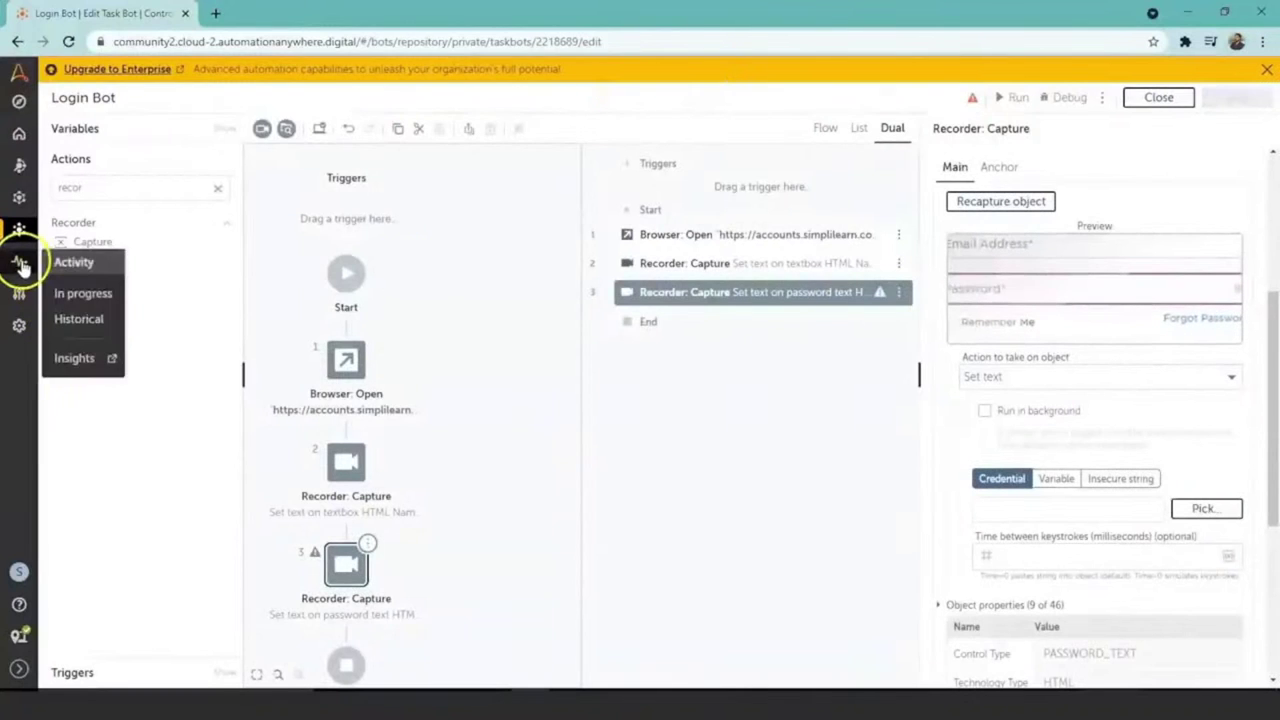
mouse_move(20, 290)
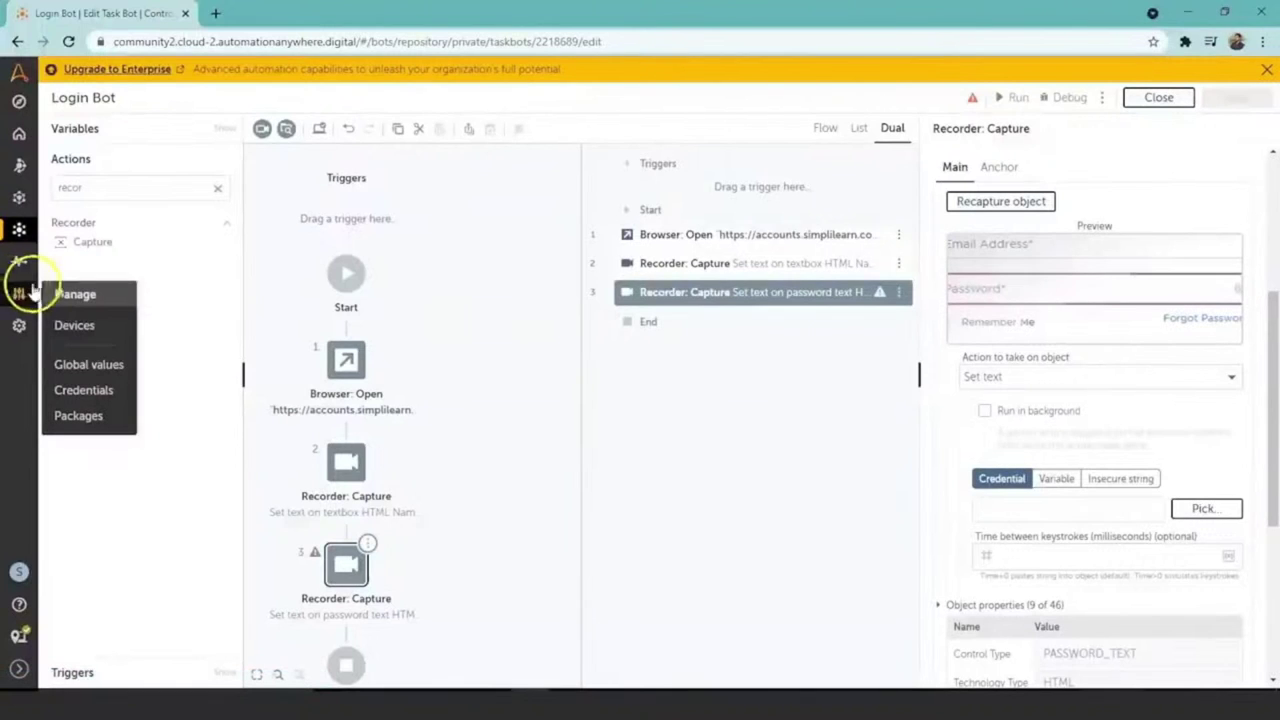
click(83, 391)
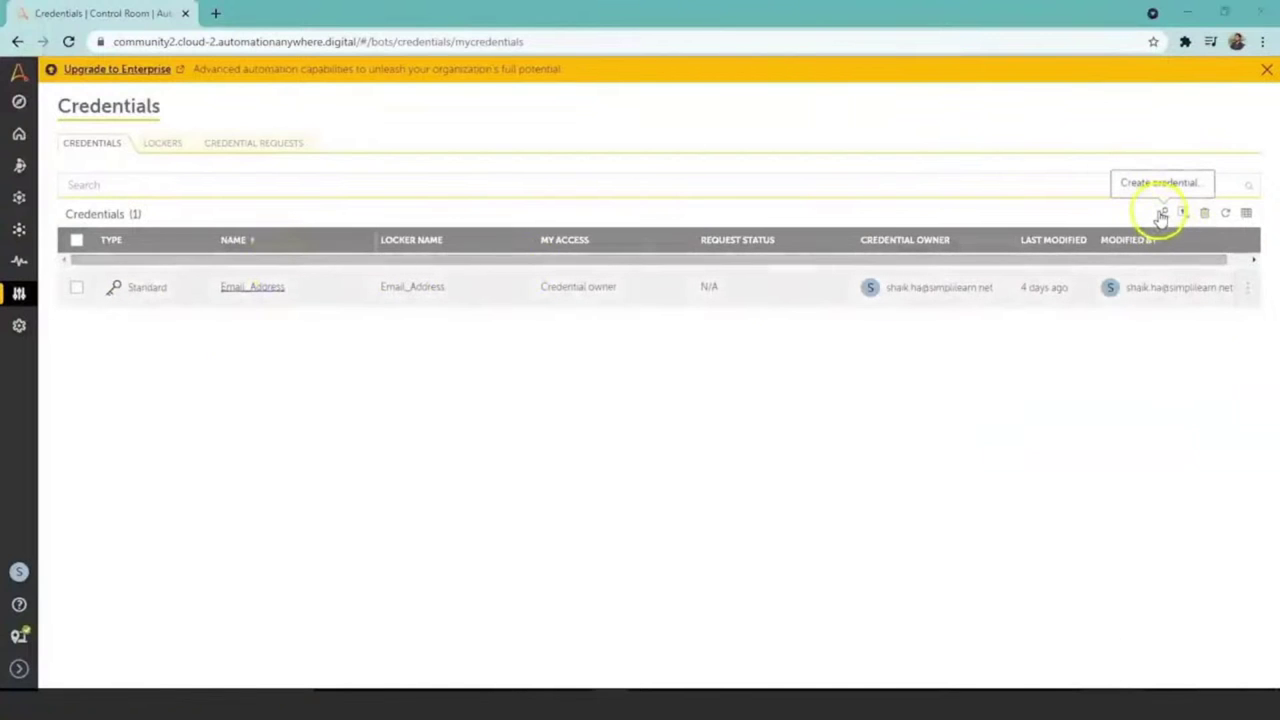
click(1161, 216)
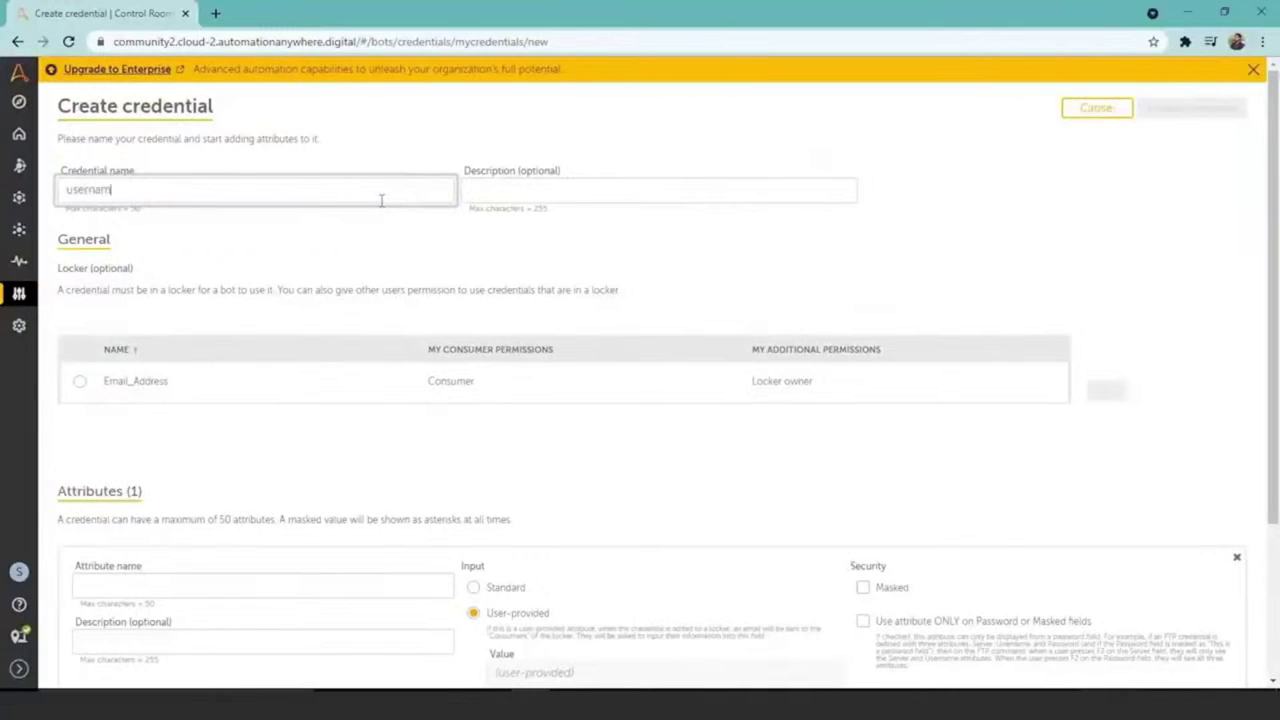
Step: Name the new credential username and name its first attribute email_address
click(608, 190)
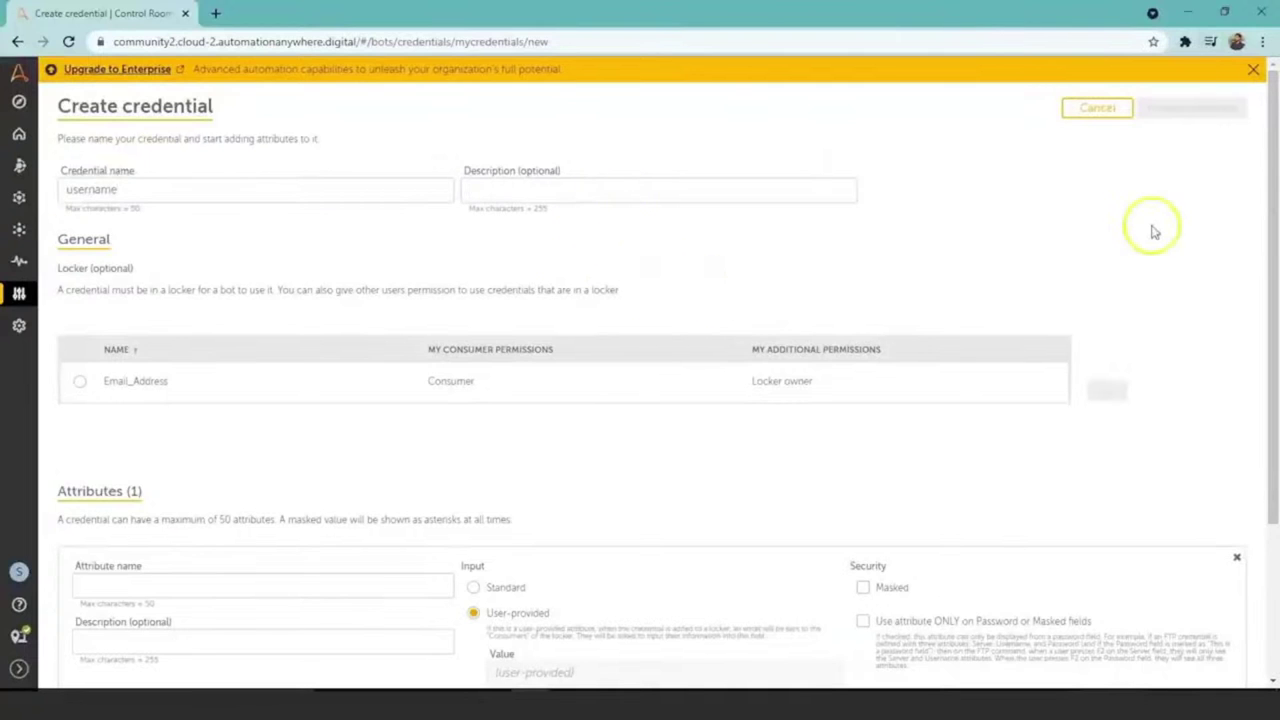
drag(1275, 150, 1275, 370)
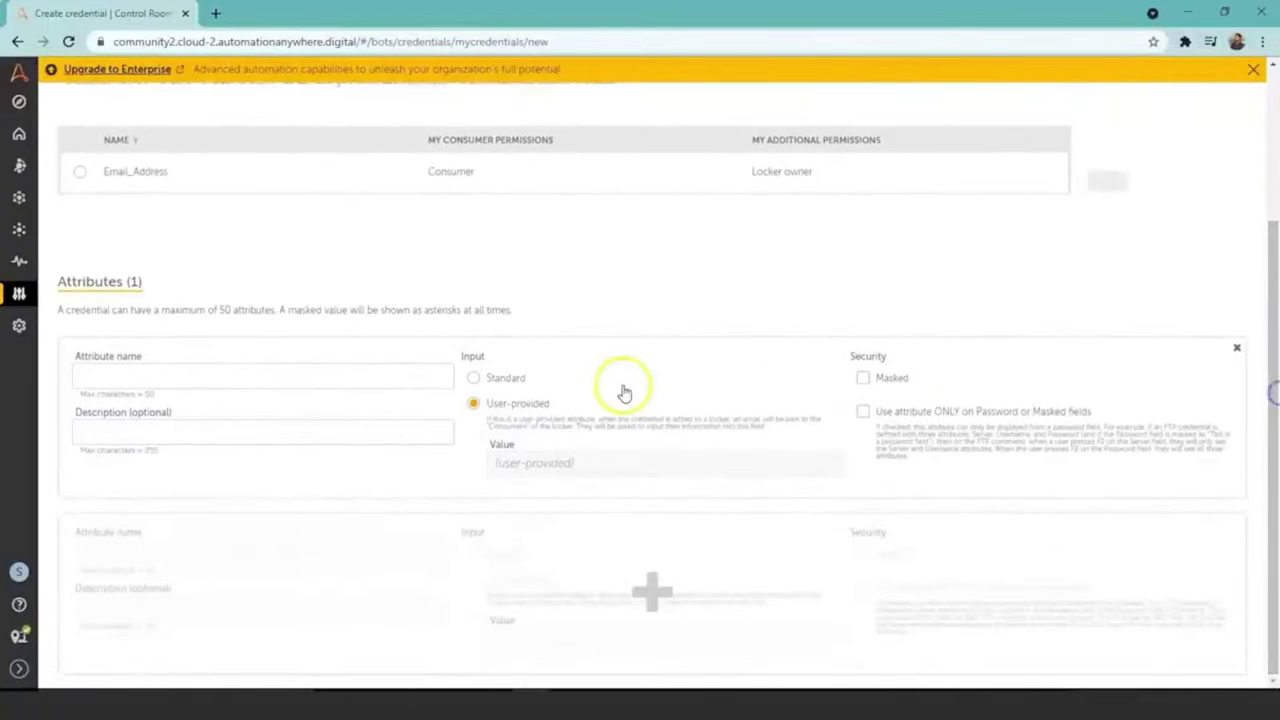
click(317, 373)
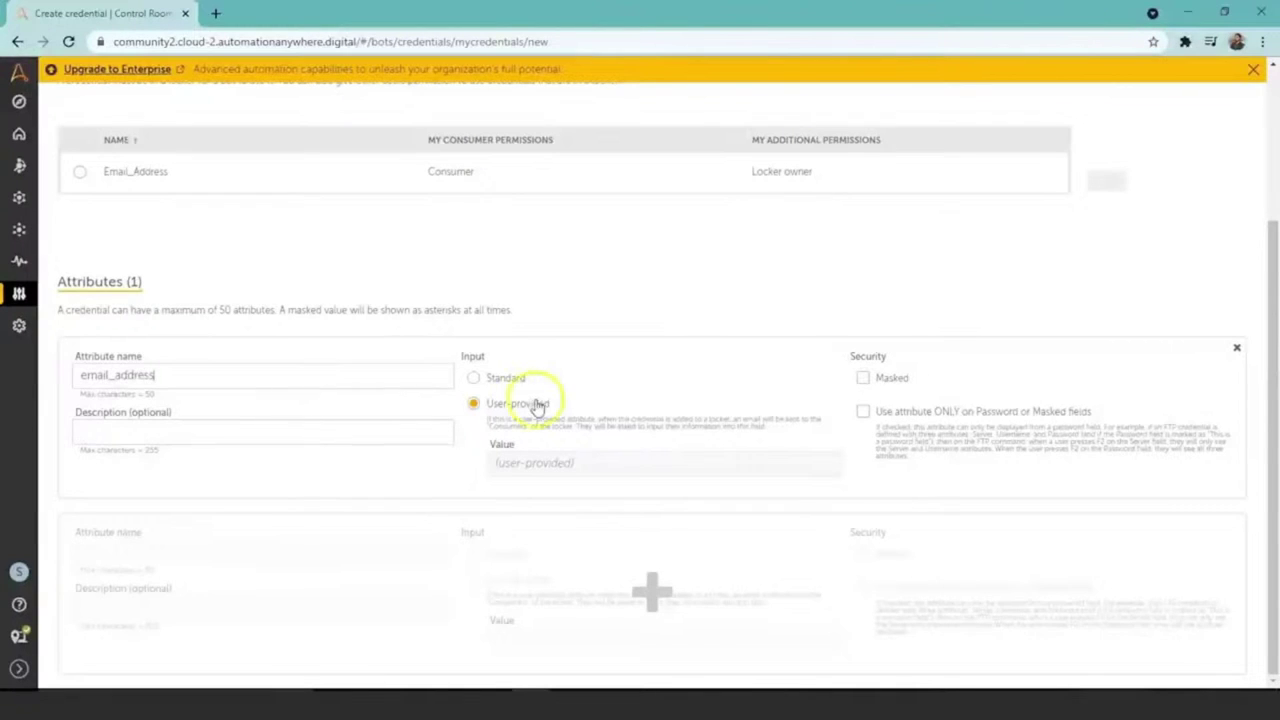
Step: Make email_address a Standard attribute holding the account e-mail, then add a second attribute
click(474, 379)
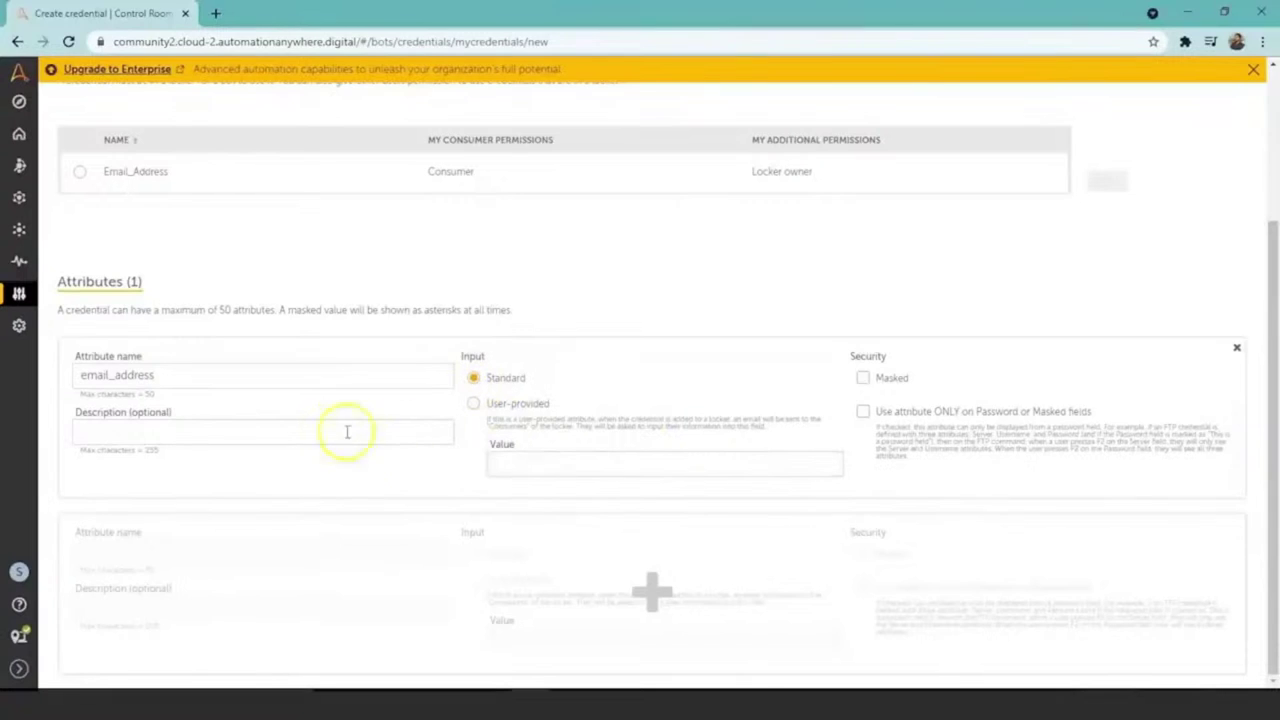
click(506, 465)
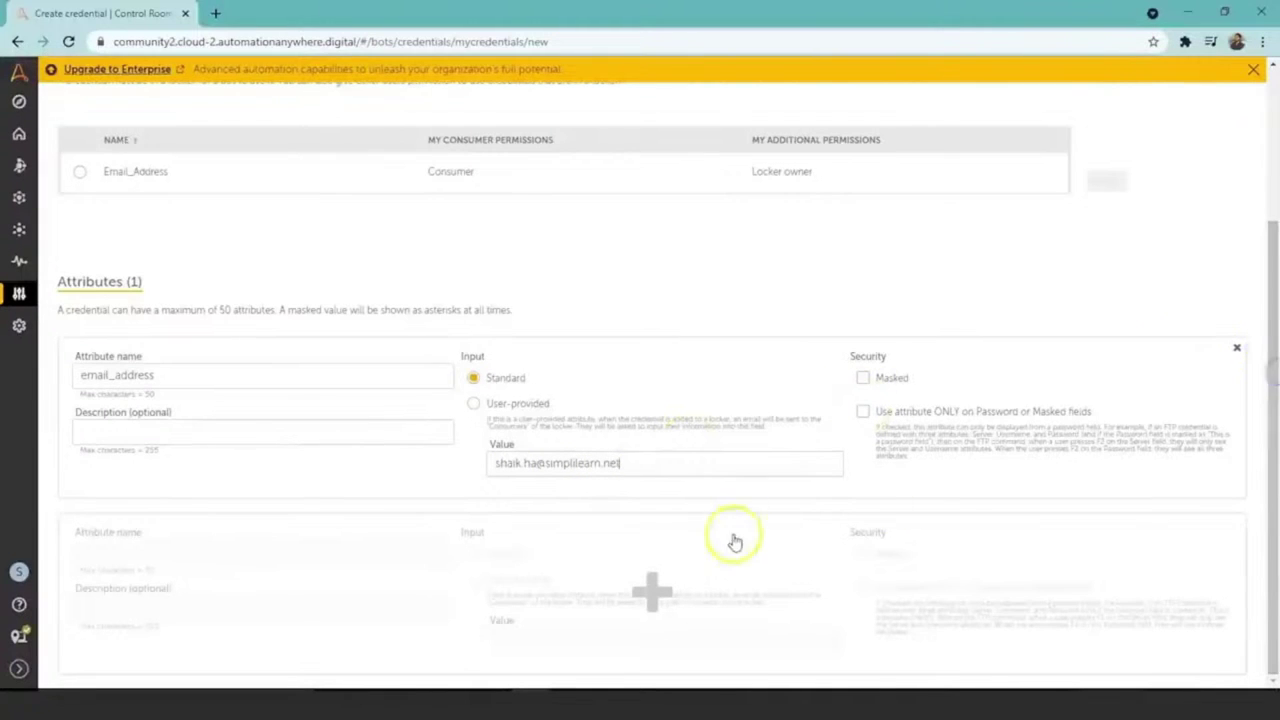
click(650, 594)
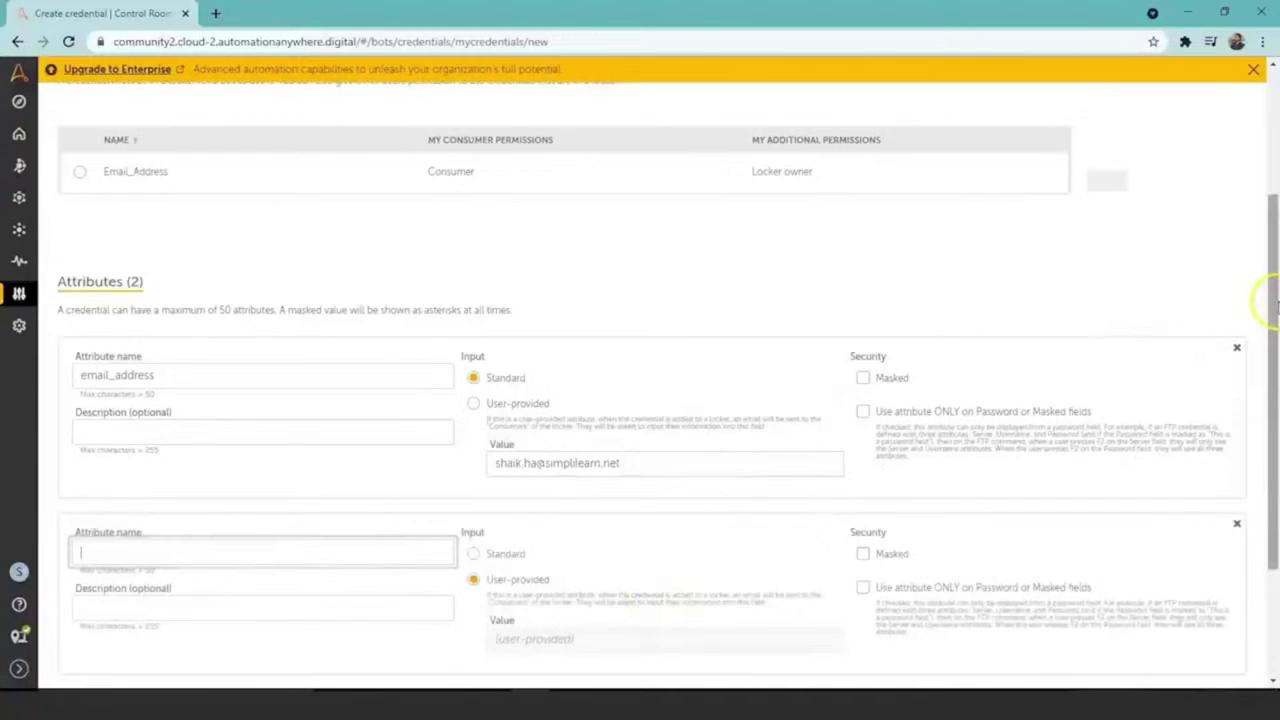
drag(1275, 310, 1270, 372)
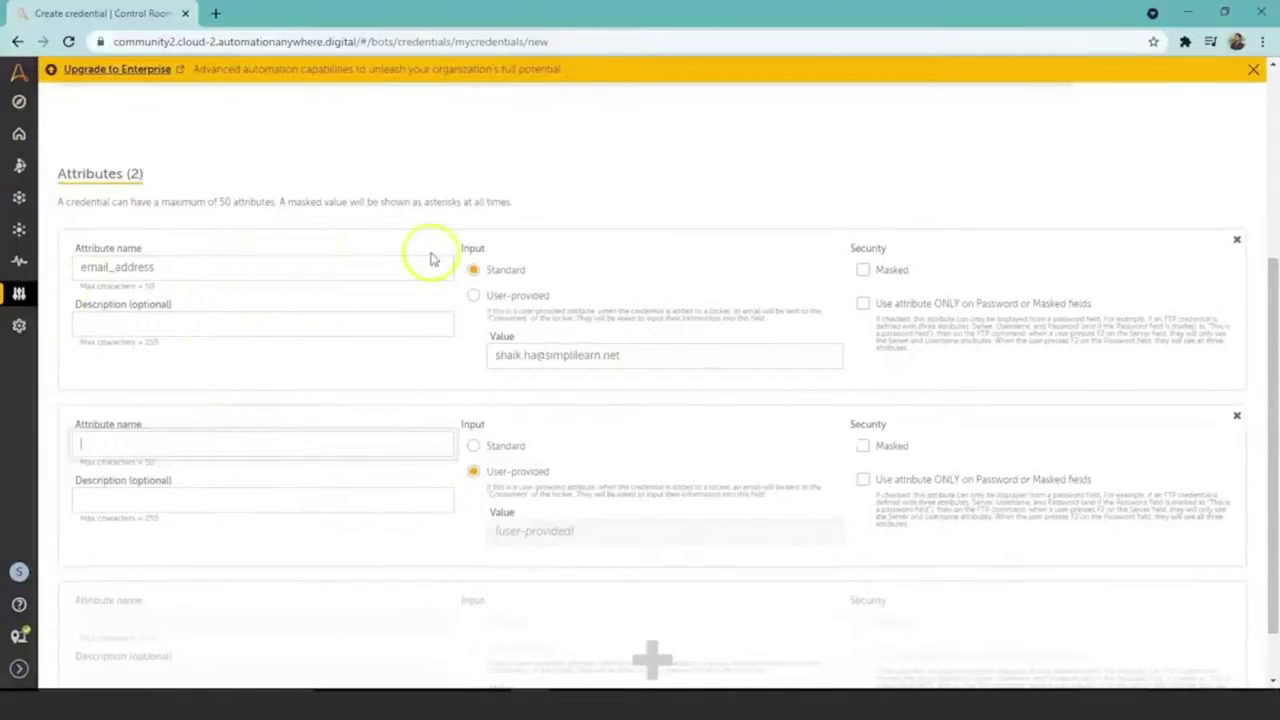
Step: Name the second attribute password, set it to Standard input and Masked, and enter its value
click(340, 434)
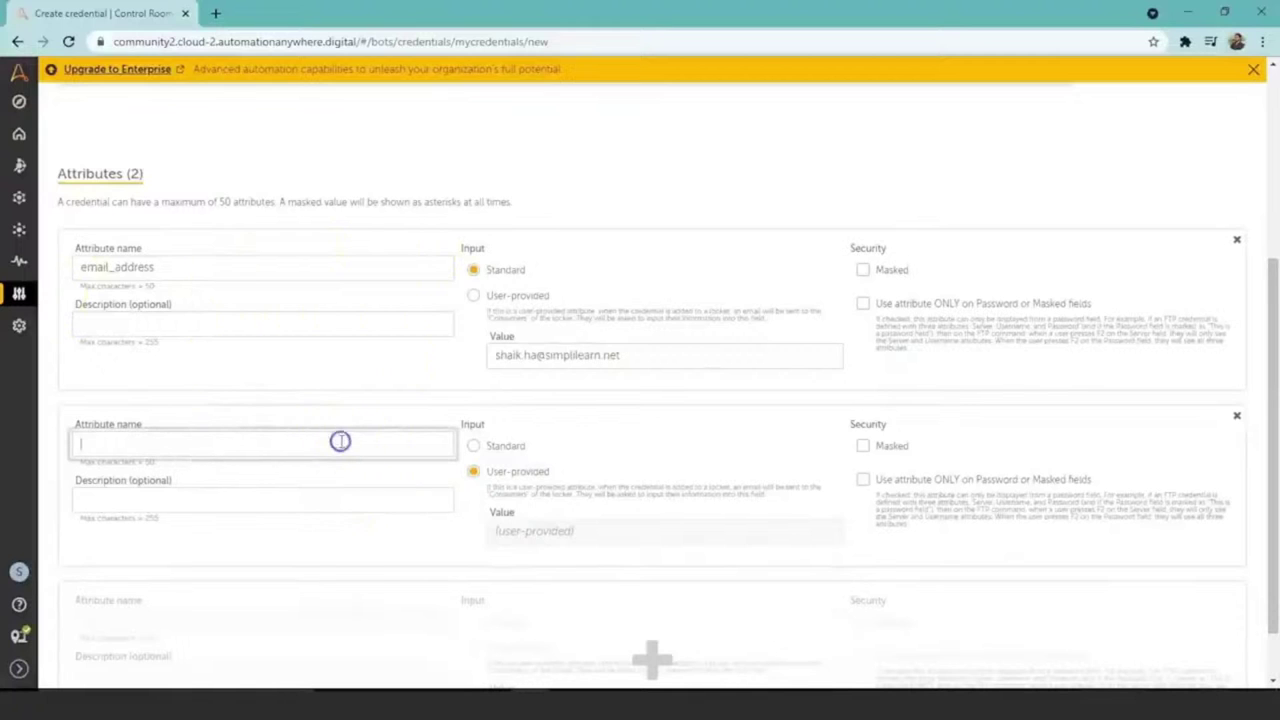
text(password)
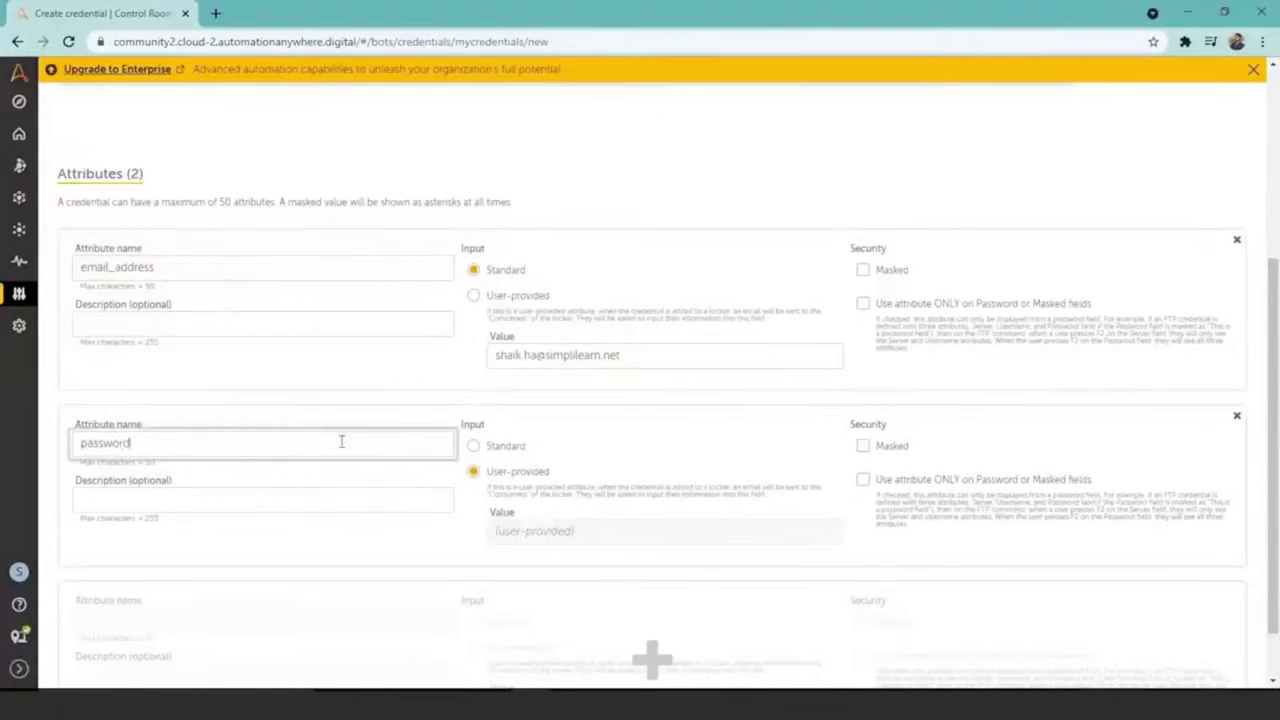
click(472, 448)
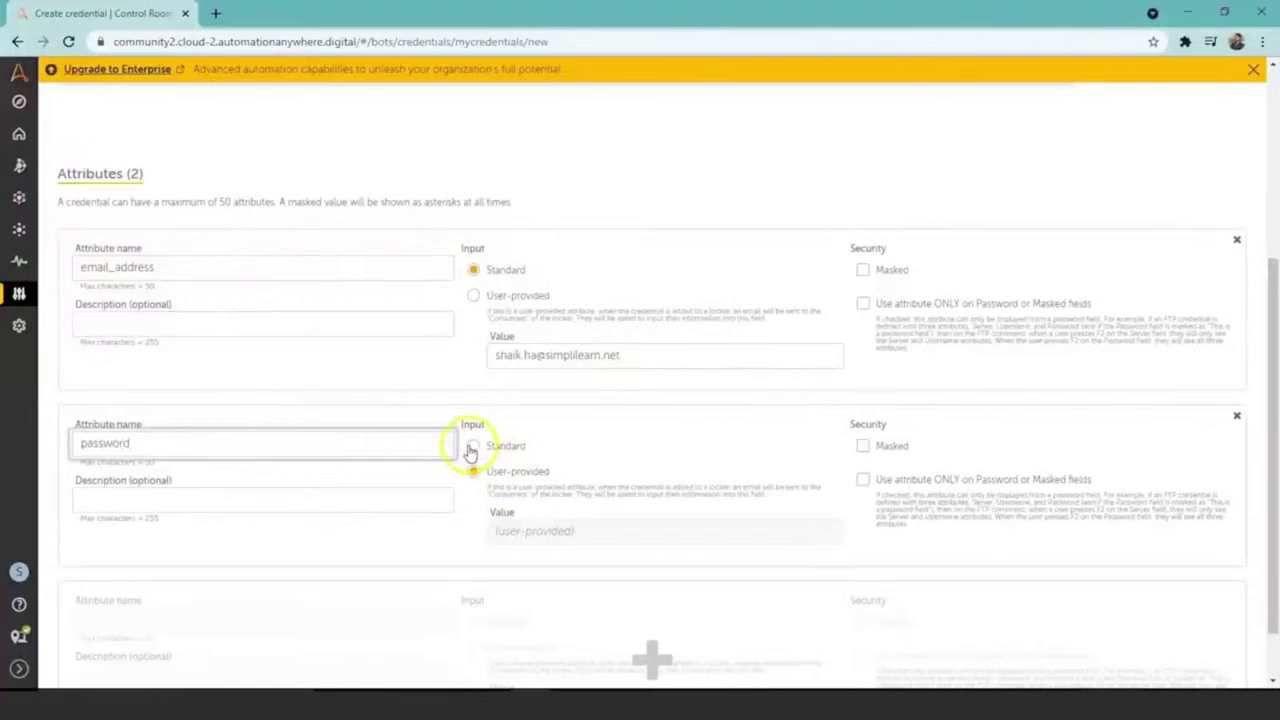
click(471, 447)
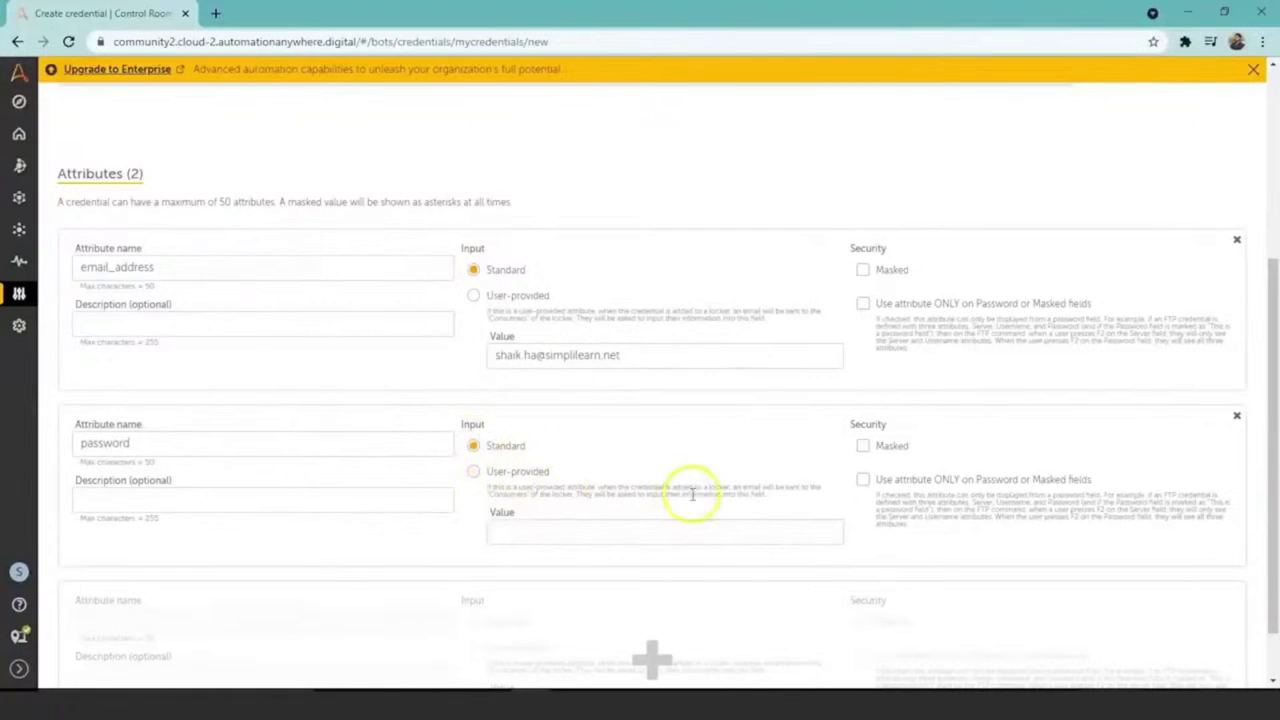
click(864, 447)
click(764, 534)
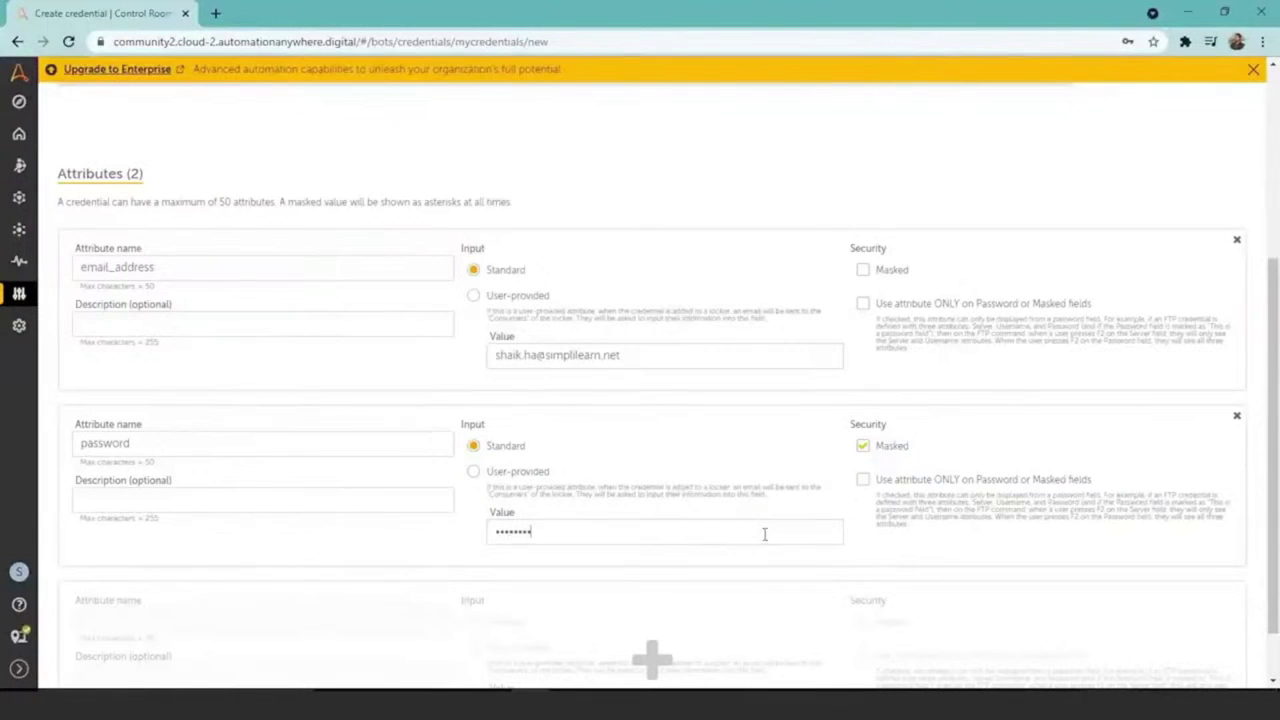
click(764, 534)
click(1257, 280)
drag(1274, 283, 1276, 435)
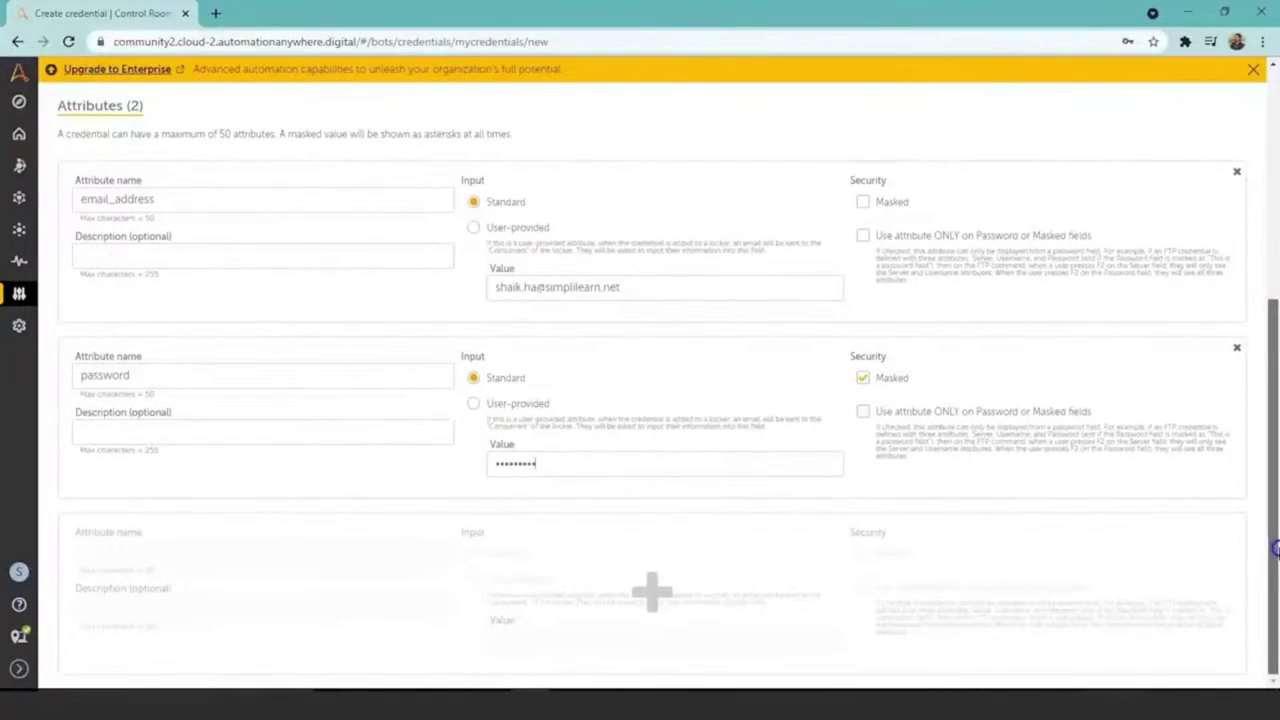
drag(1274, 540, 1262, 270)
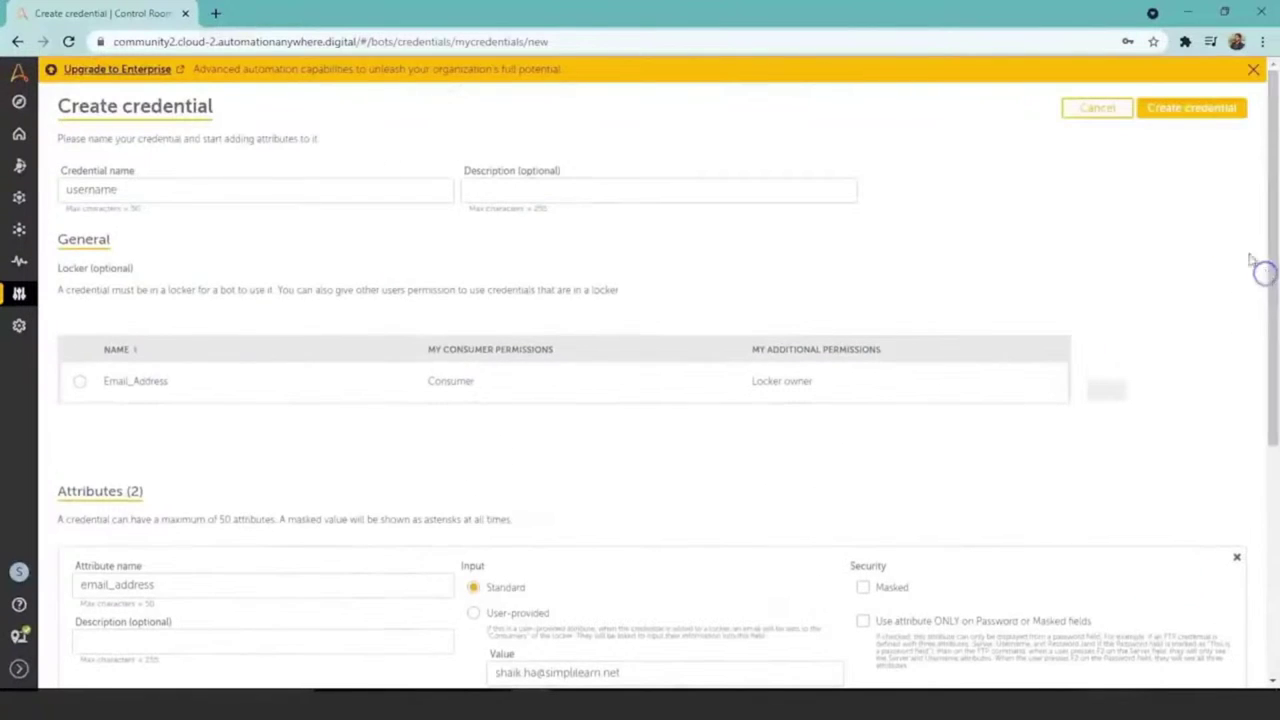
Step: Cancel a second credential form and return to the Credentials list, which holds only Email_Address
click(1190, 110)
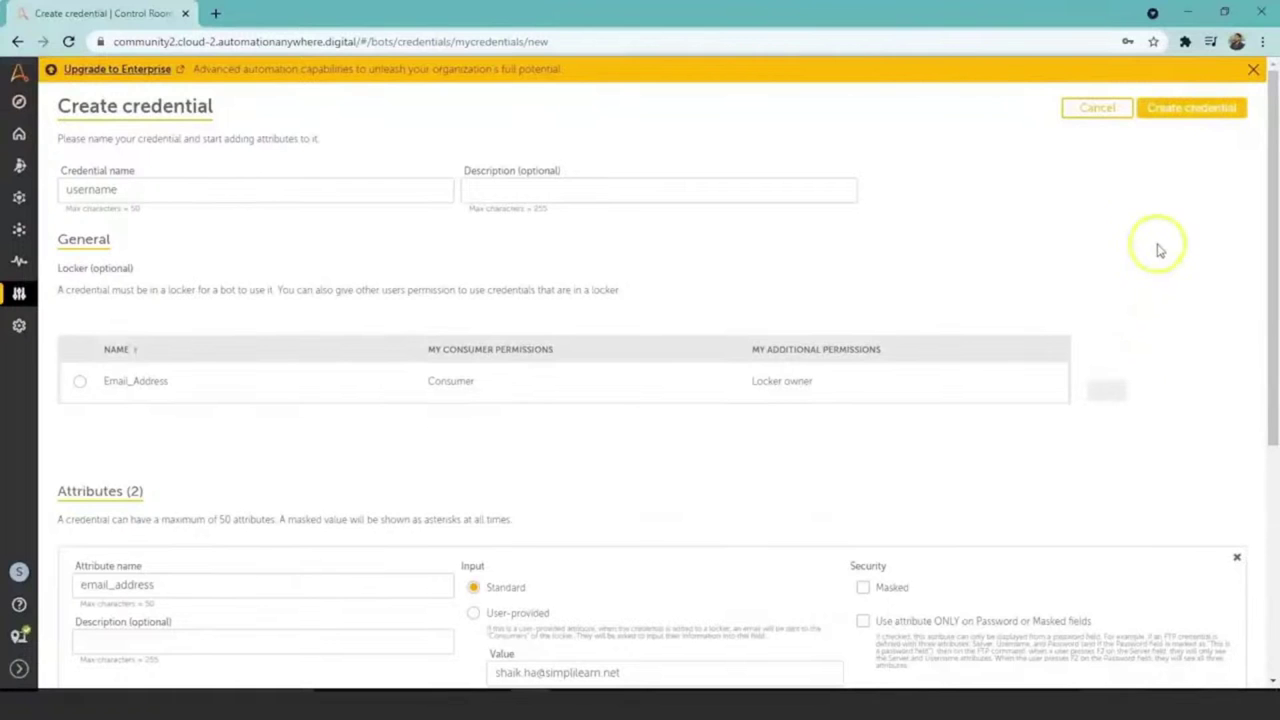
drag(1275, 265, 1268, 217)
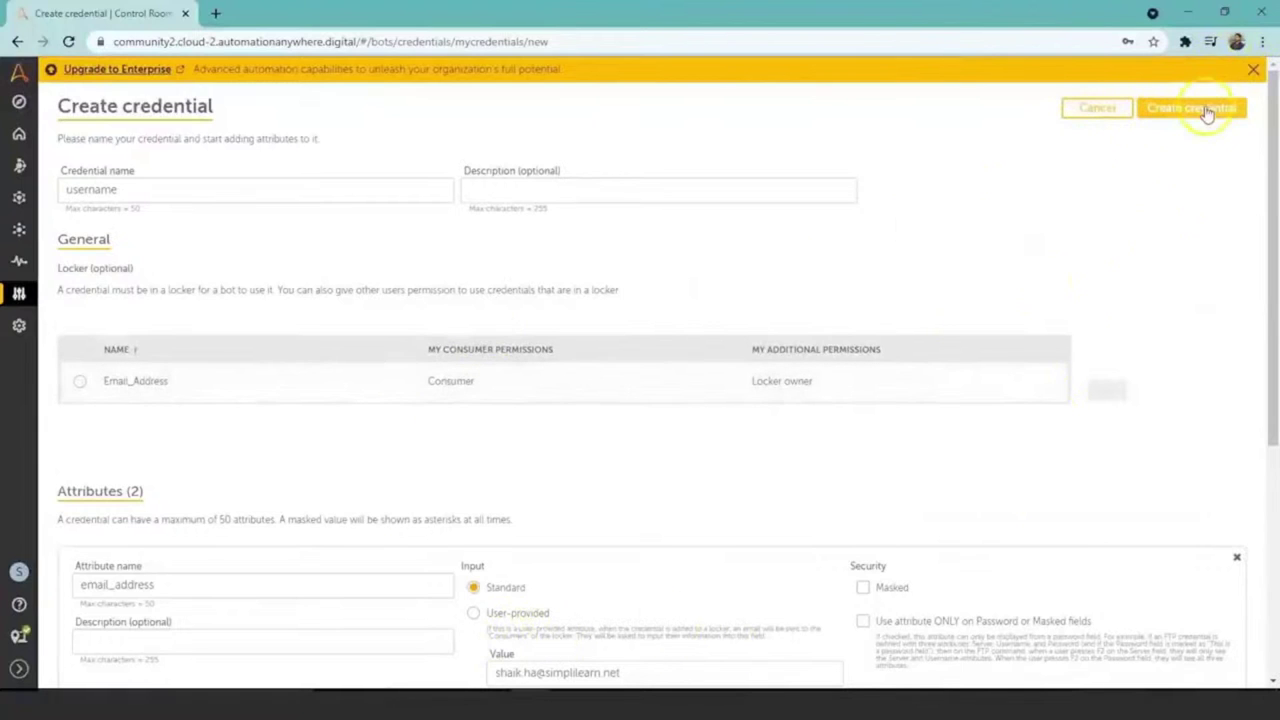
click(1102, 110)
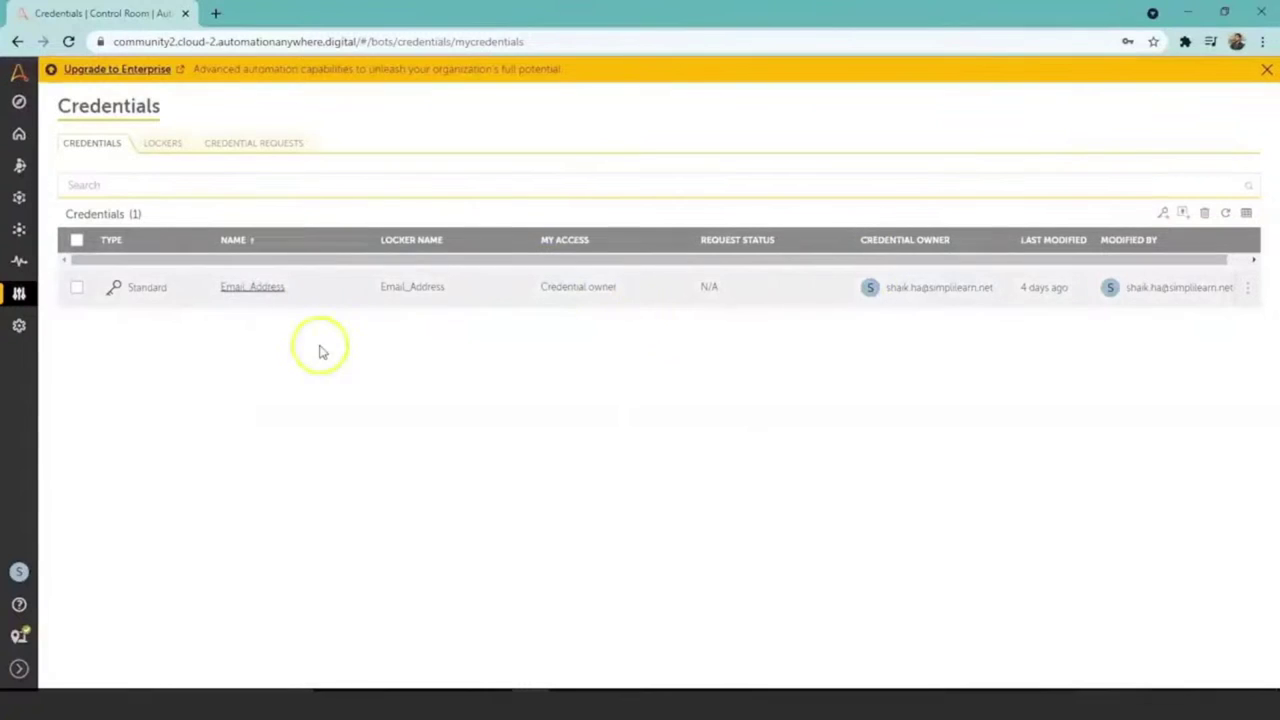
click(160, 143)
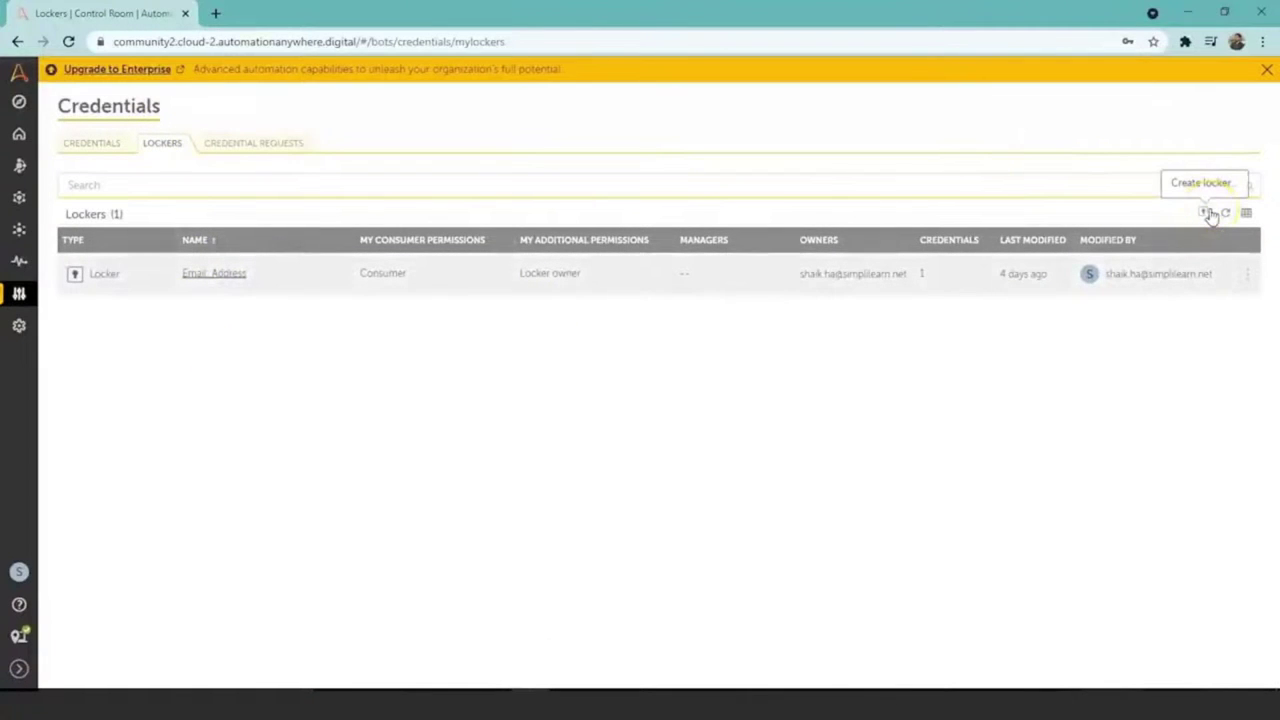
Step: Start creating a new locker from the Lockers list
click(1207, 214)
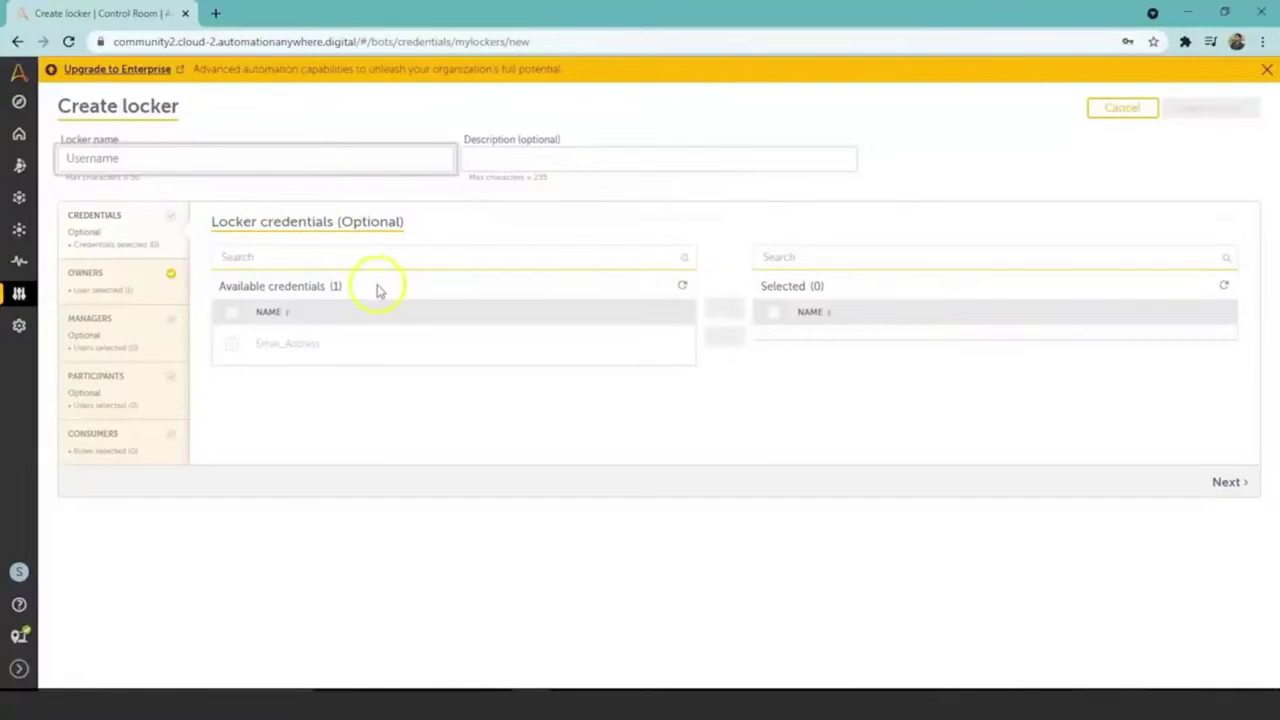
Step: Add the Email_Address credential to the locker, then go through the owners, managers, participants and consumers steps
click(133, 229)
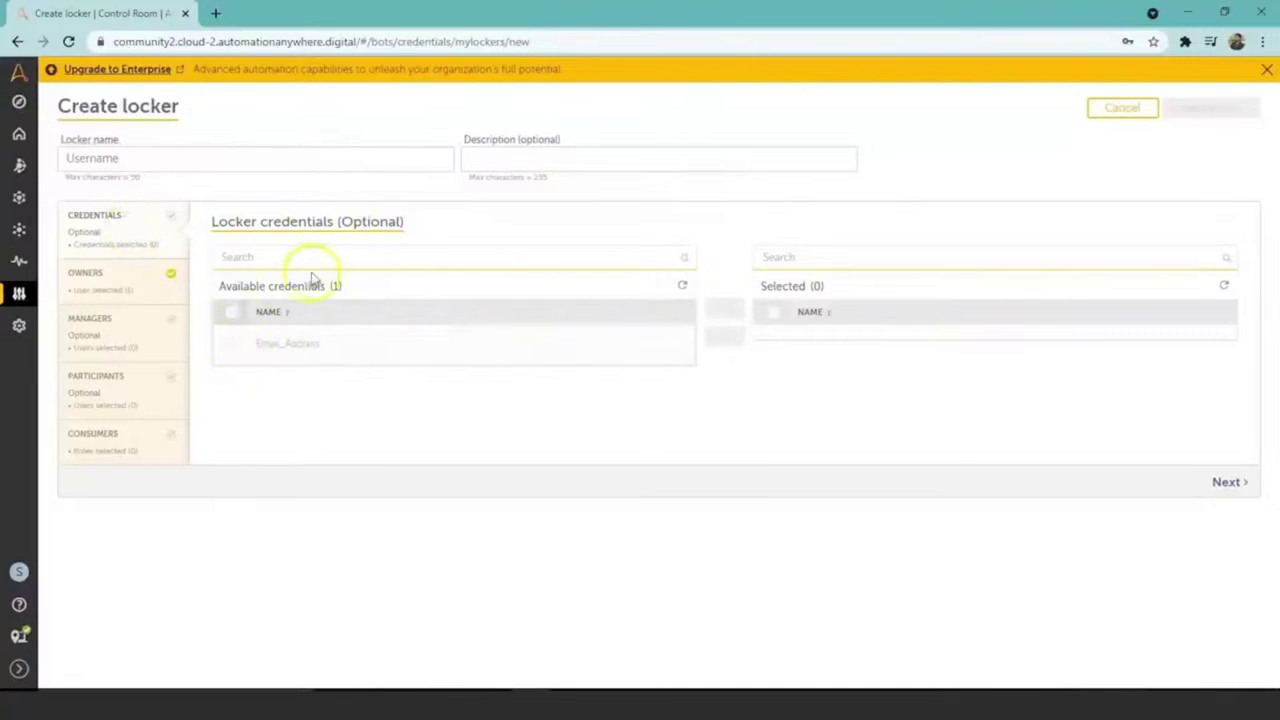
click(232, 343)
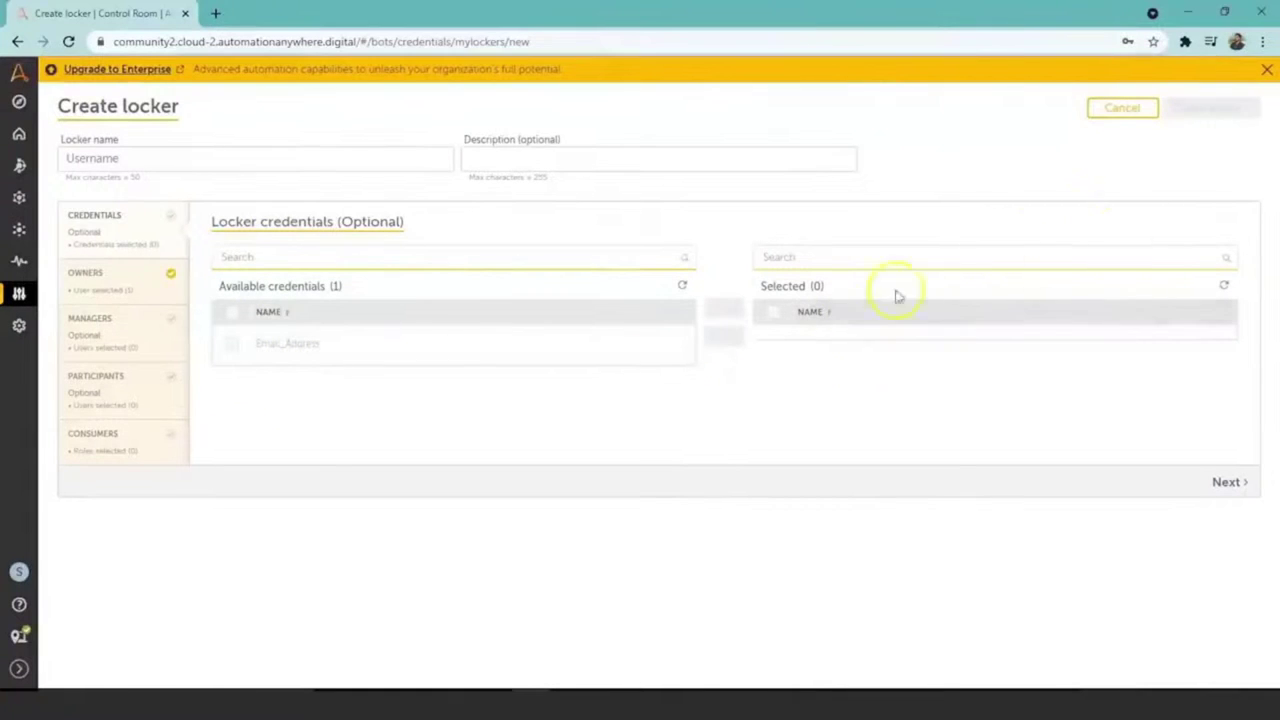
click(95, 283)
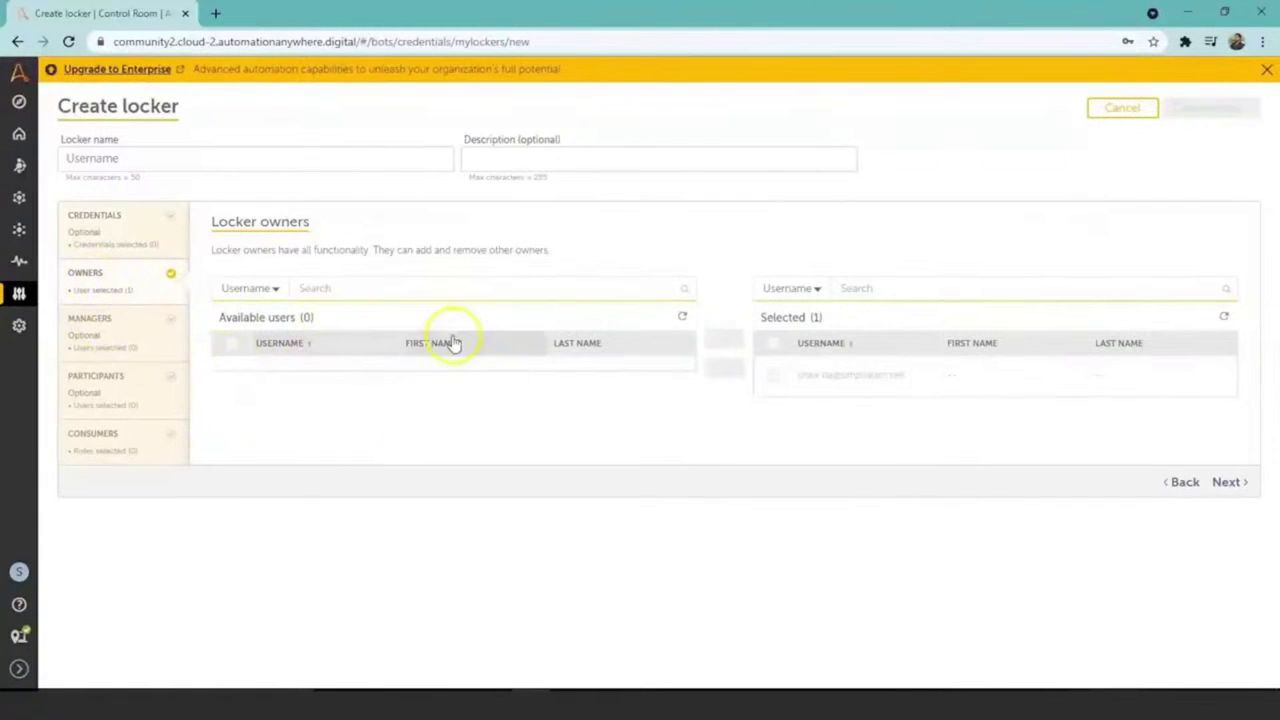
click(116, 321)
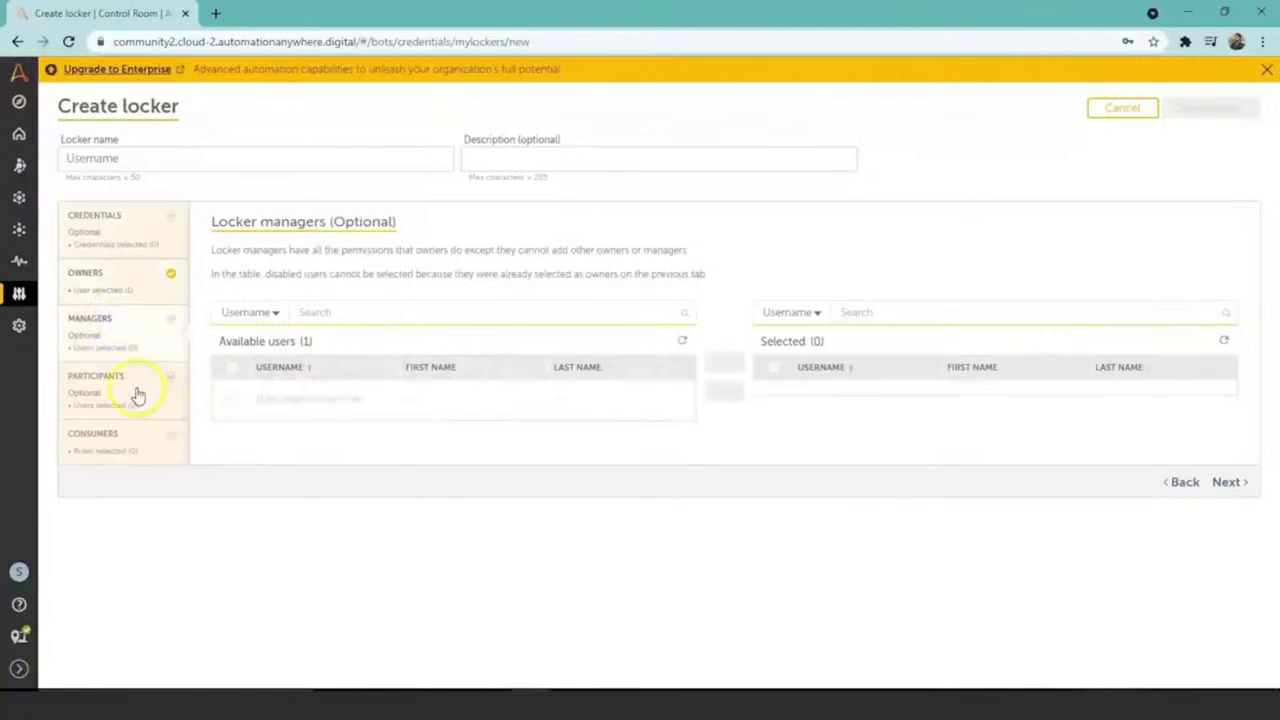
click(129, 378)
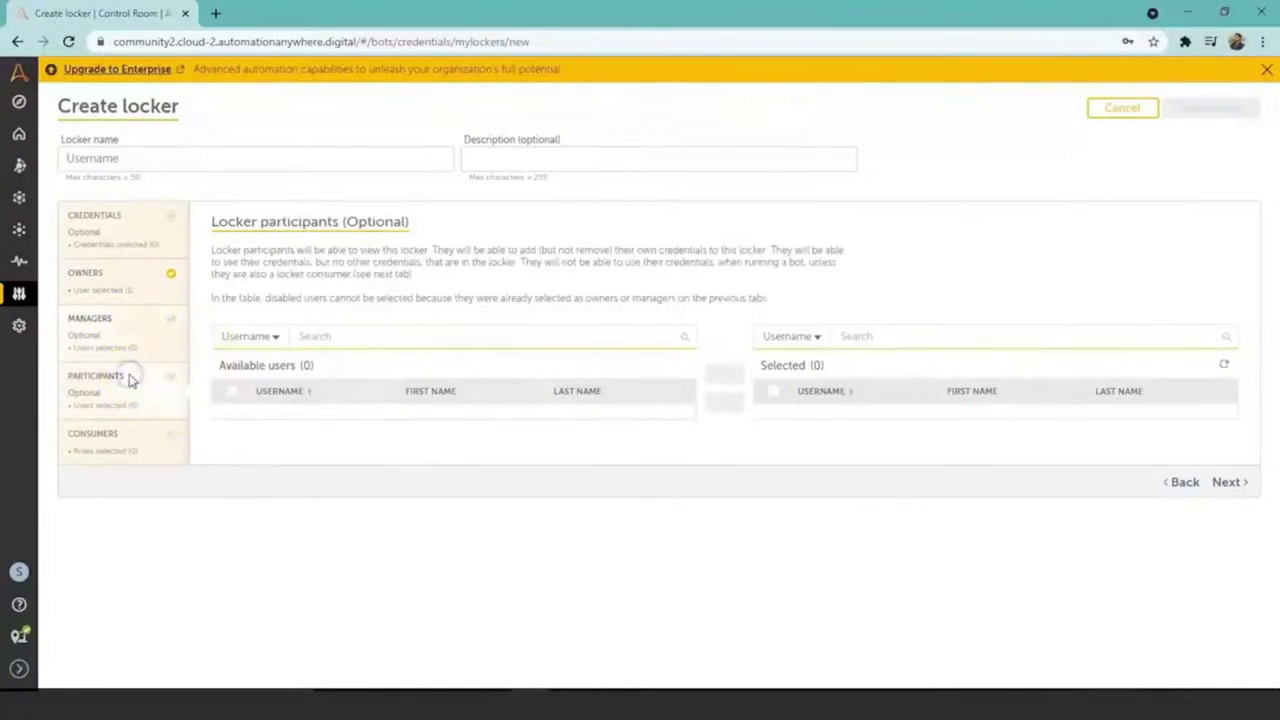
click(116, 444)
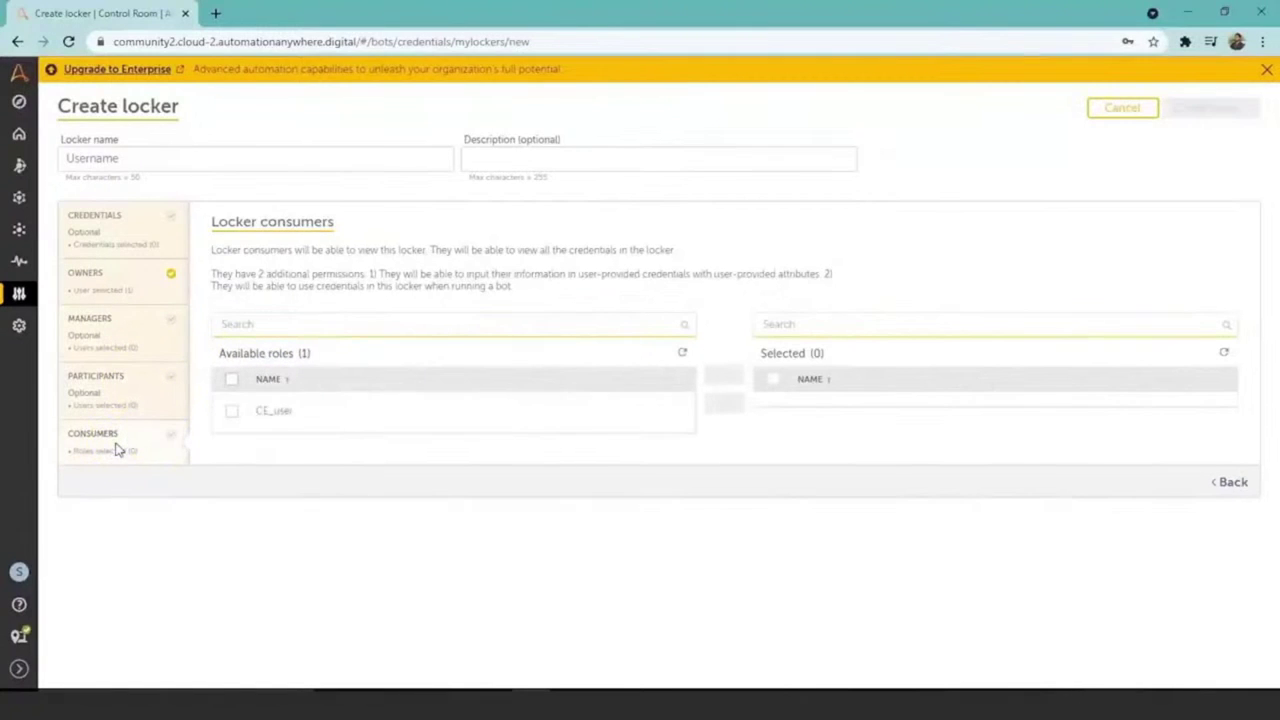
Step: Select CE_user as the locker consumer, then head to Automation, triggering the leave-page warning
click(240, 410)
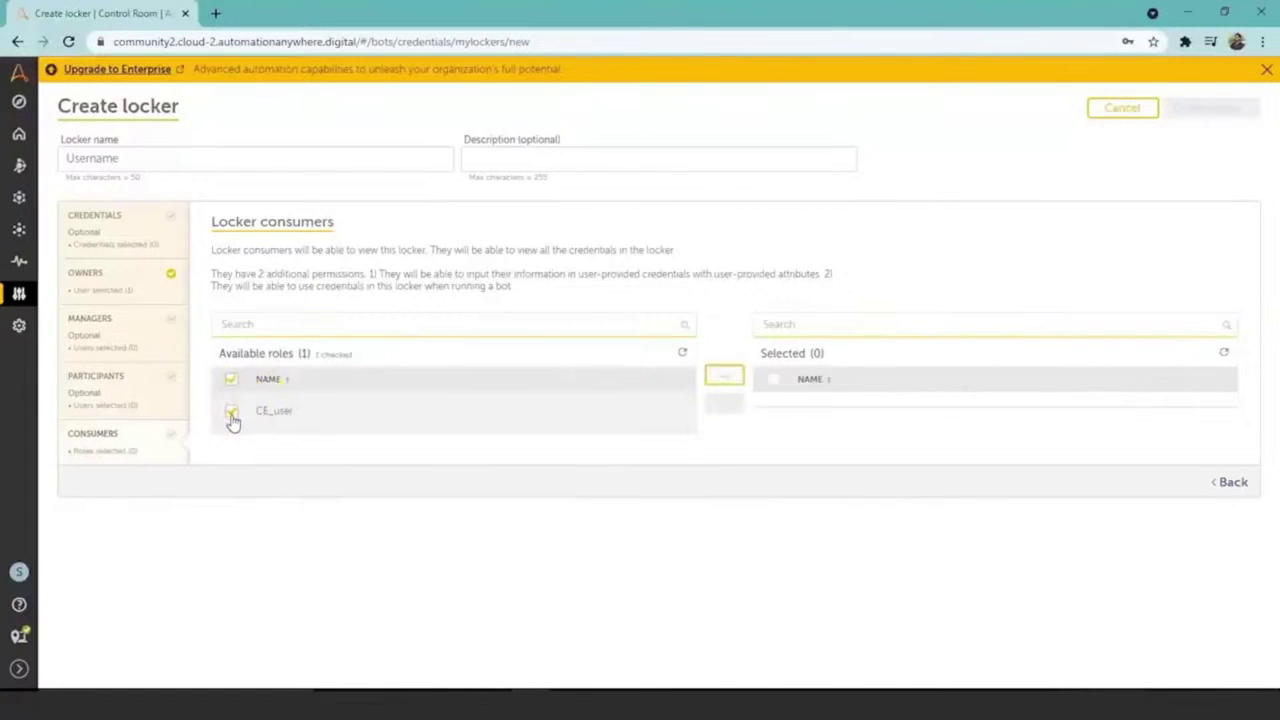
click(268, 424)
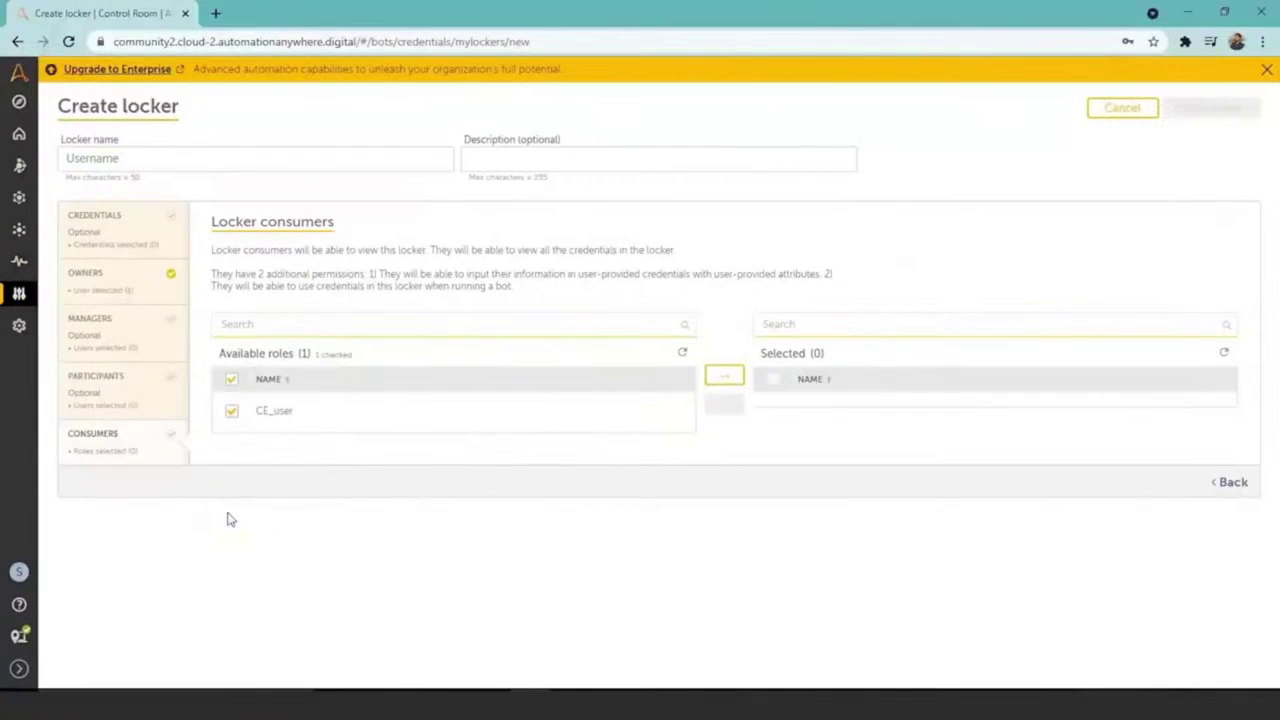
click(19, 231)
key(Escape)
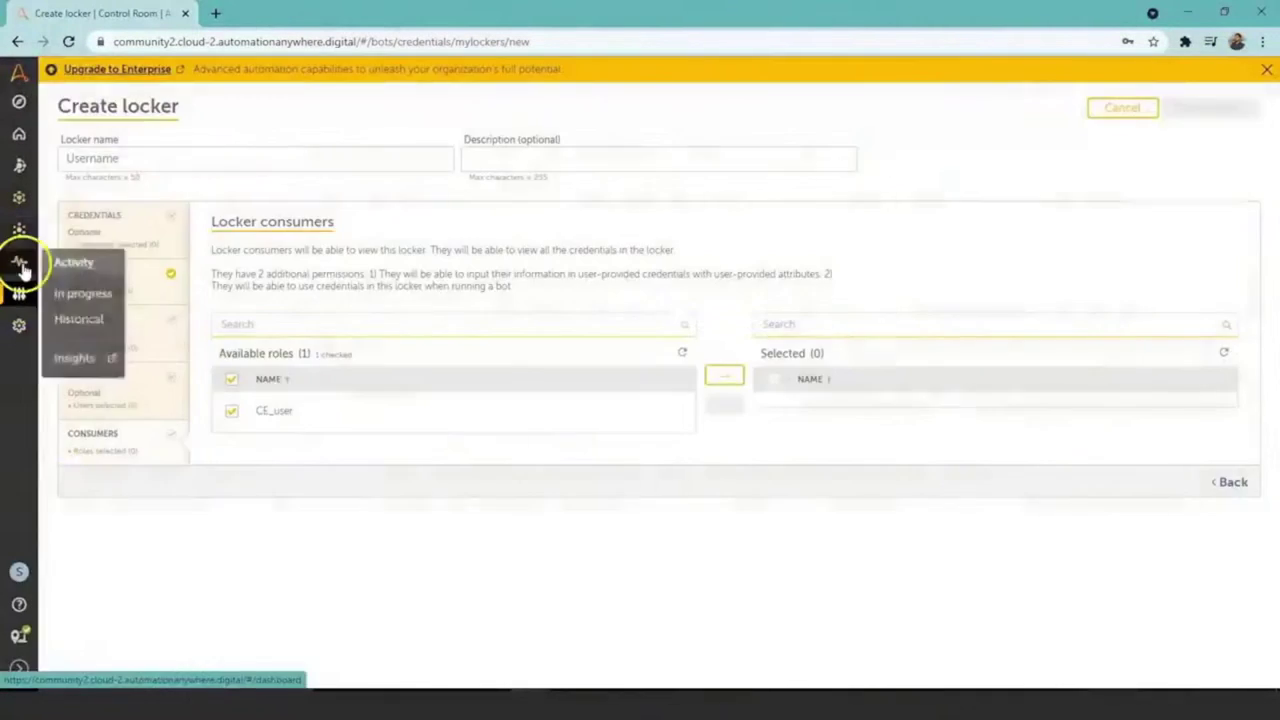
click(17, 229)
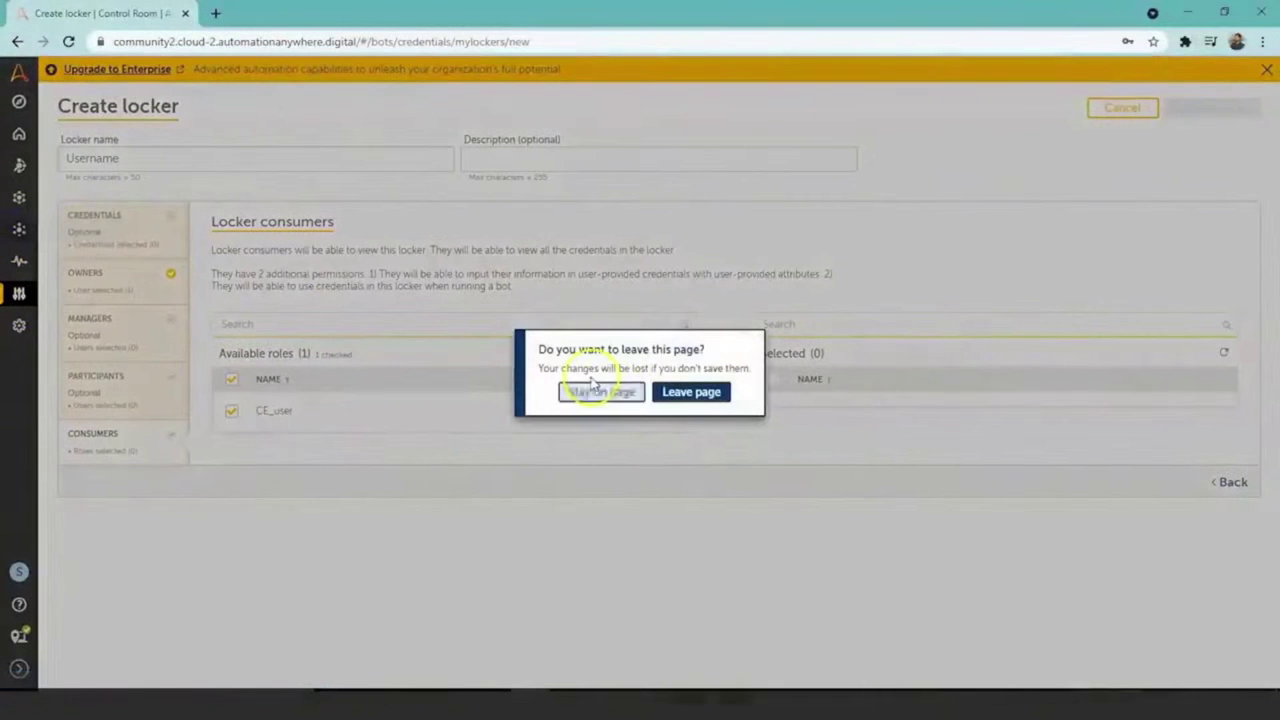
Step: Leave the unsaved locker, reopen Login Bot and switch step 3's password value to Credential
click(688, 394)
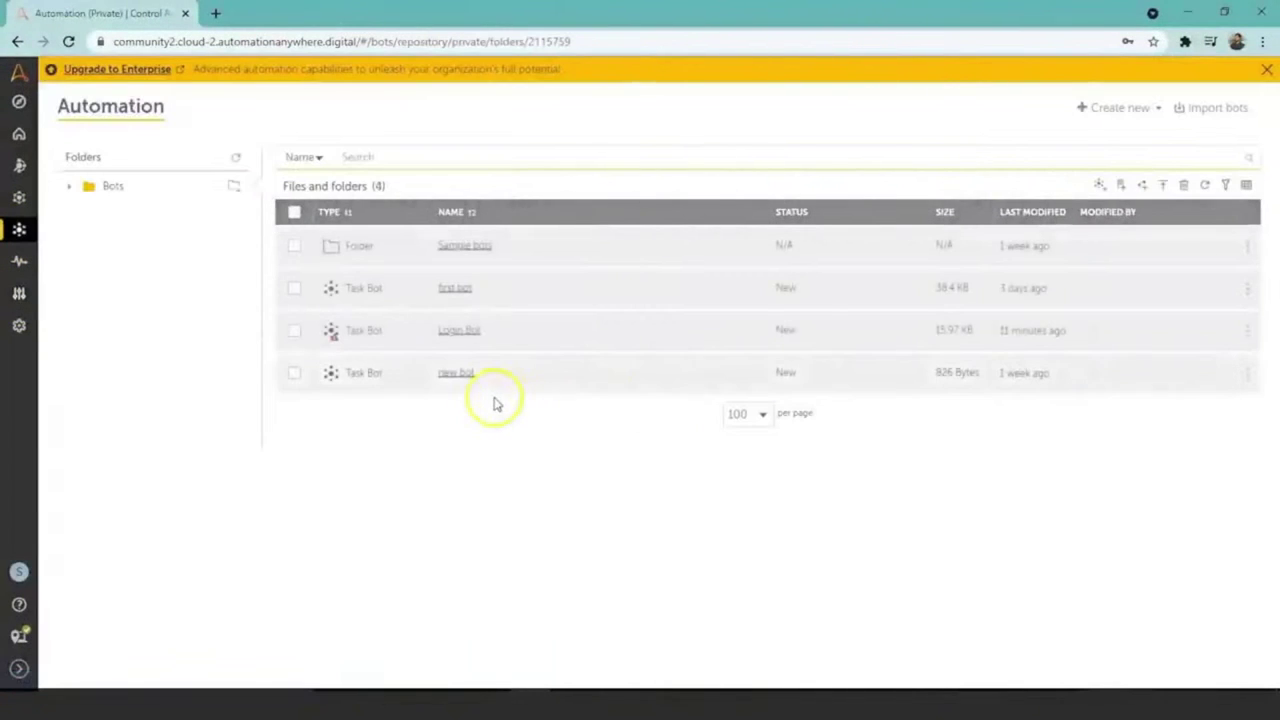
click(458, 330)
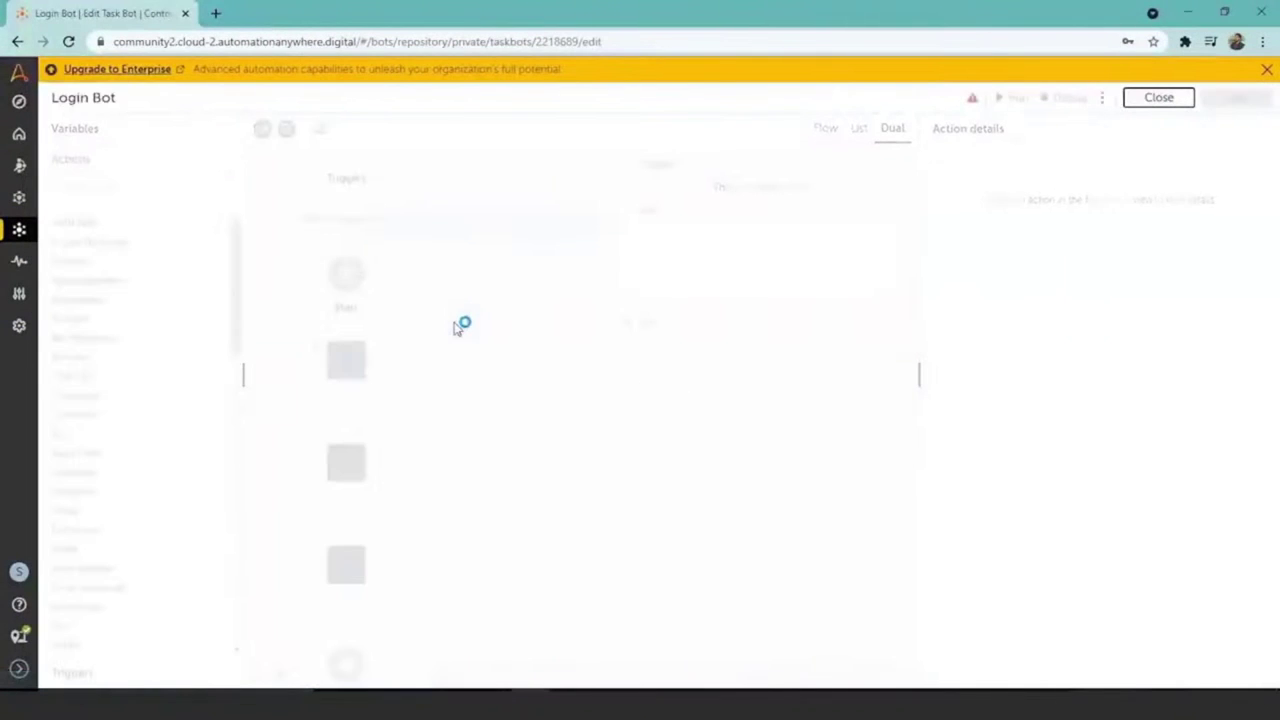
click(460, 367)
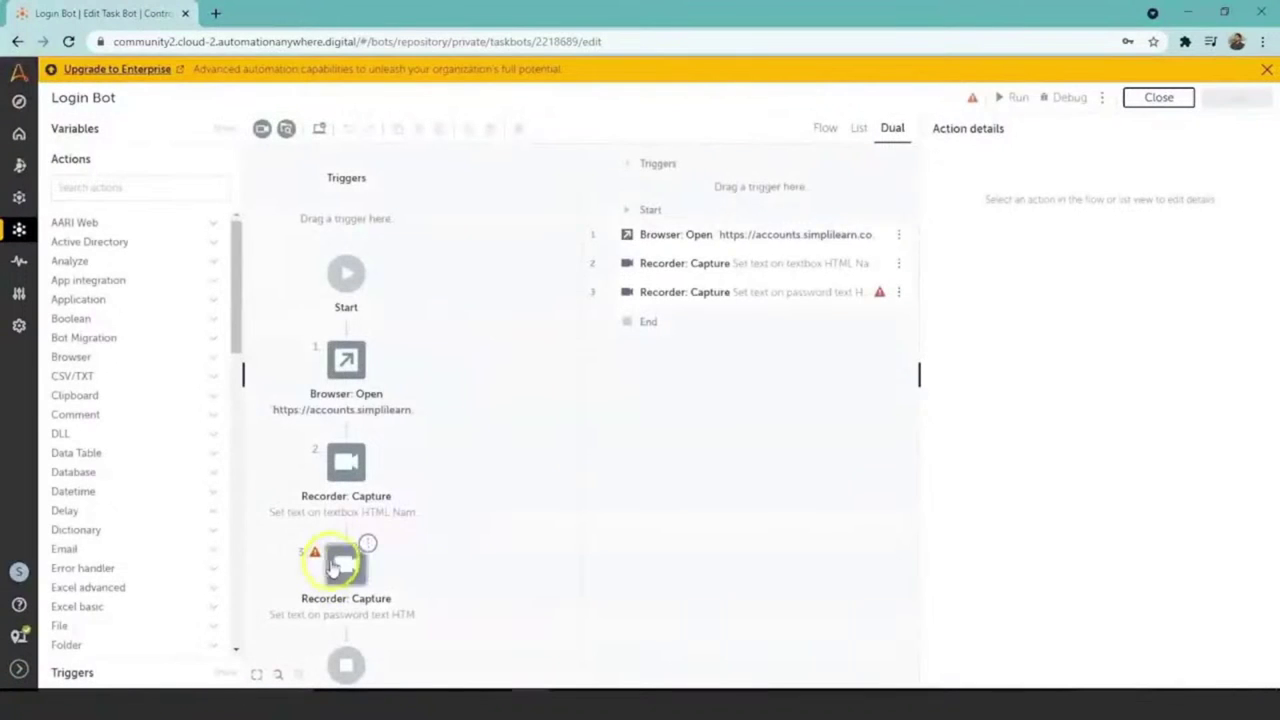
click(343, 566)
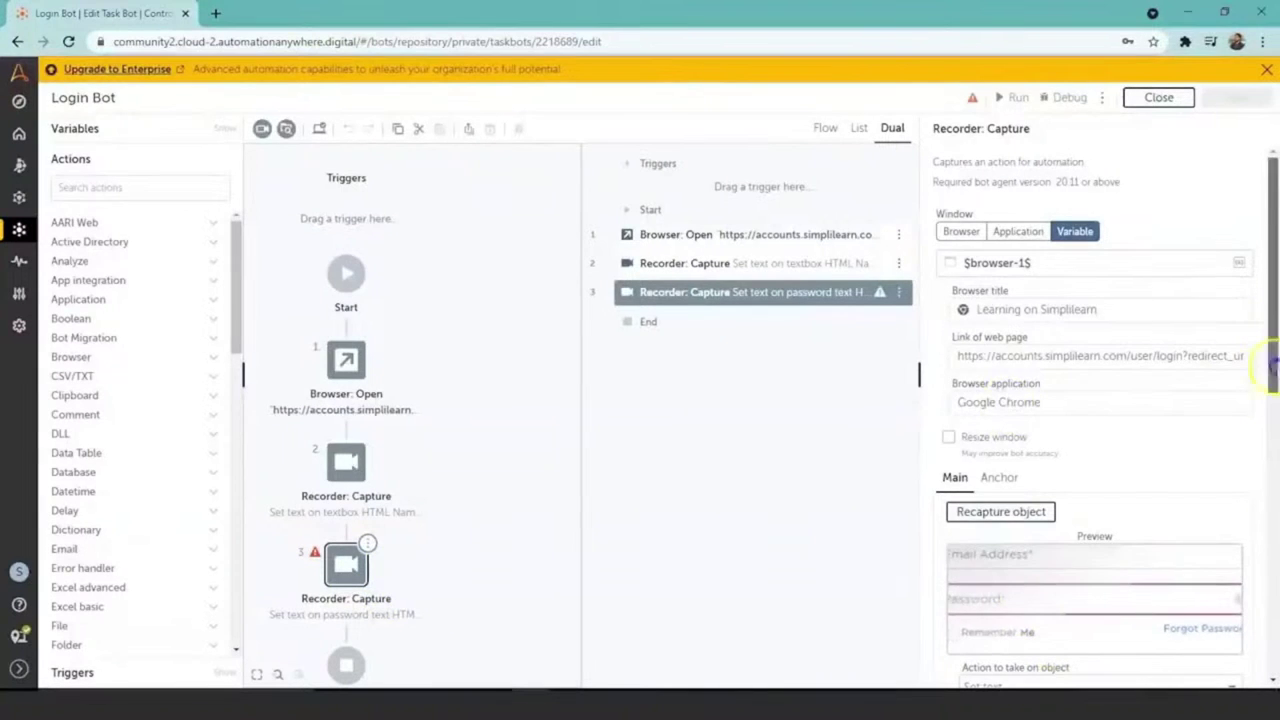
drag(1274, 340, 1276, 470)
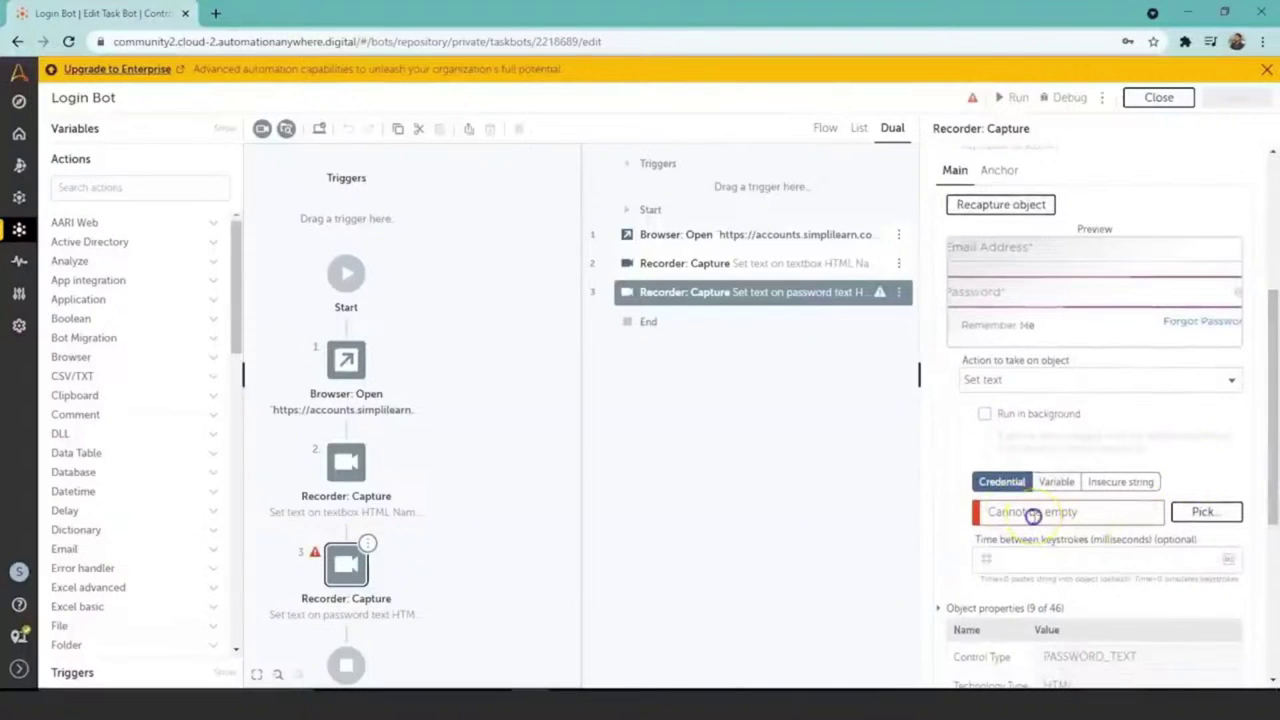
click(1210, 507)
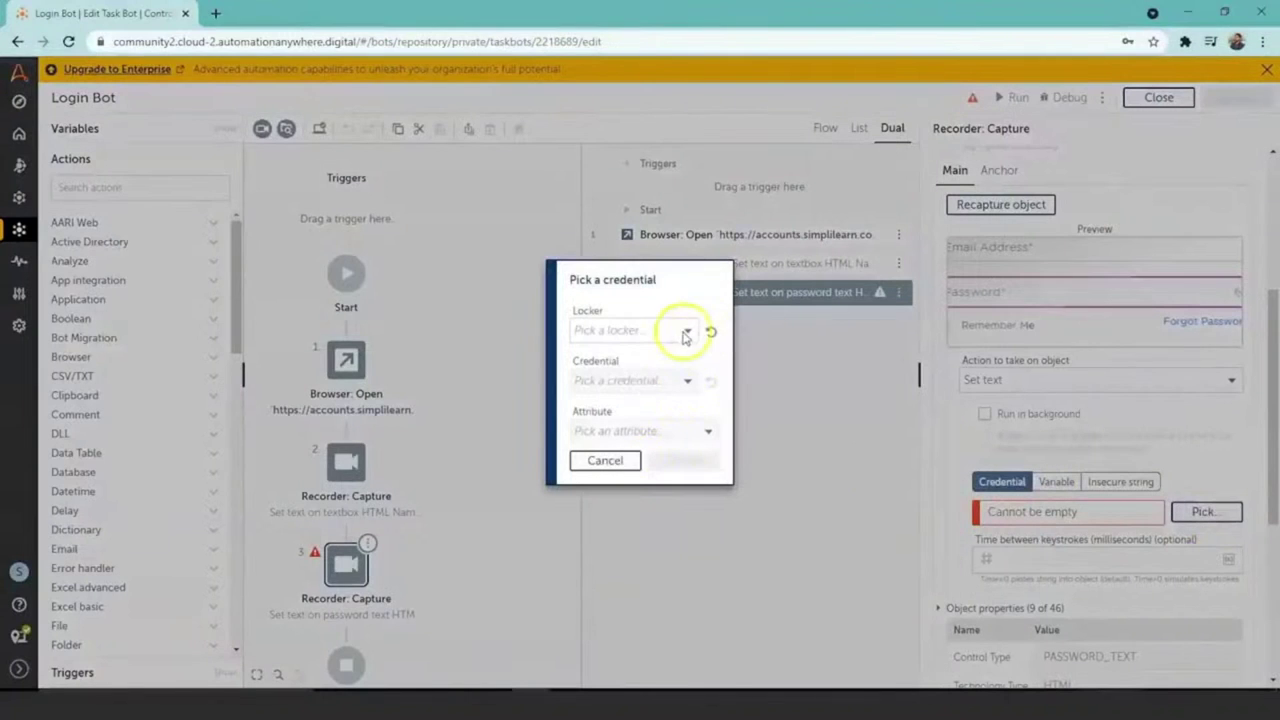
Step: Use the Password attribute of the Email_Address credential from the Email_Address locker
click(686, 334)
click(667, 362)
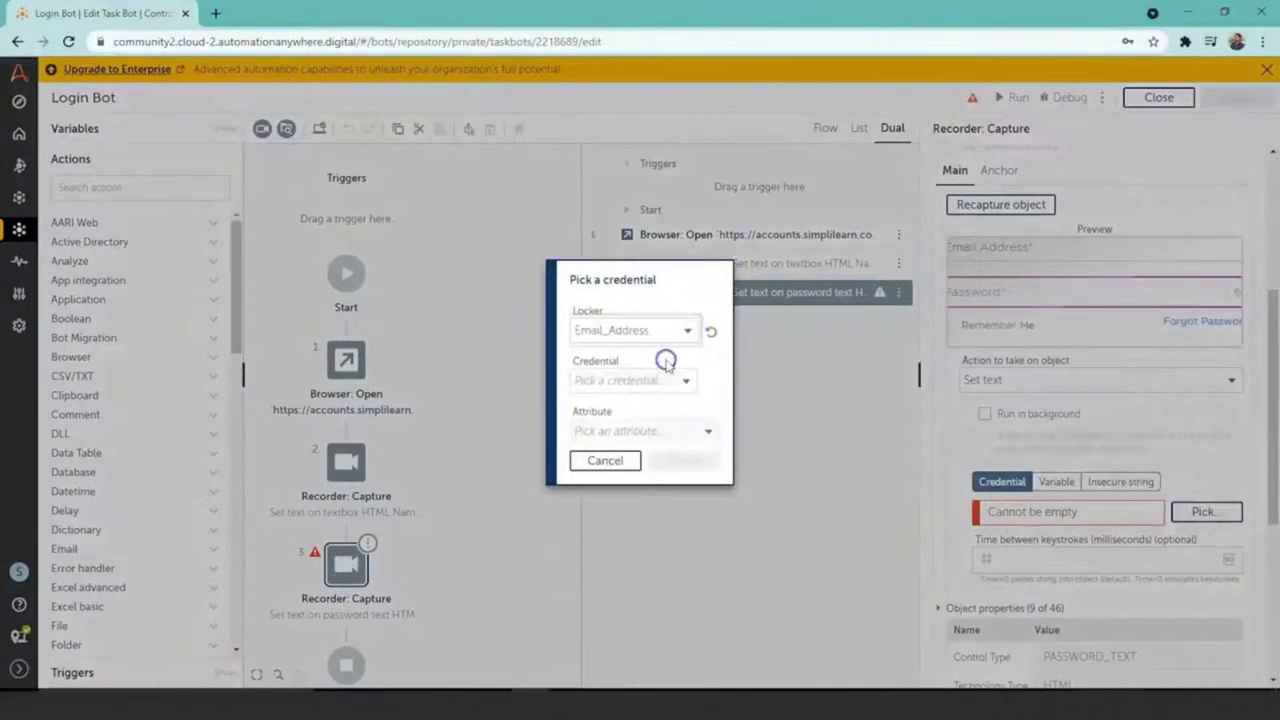
click(687, 377)
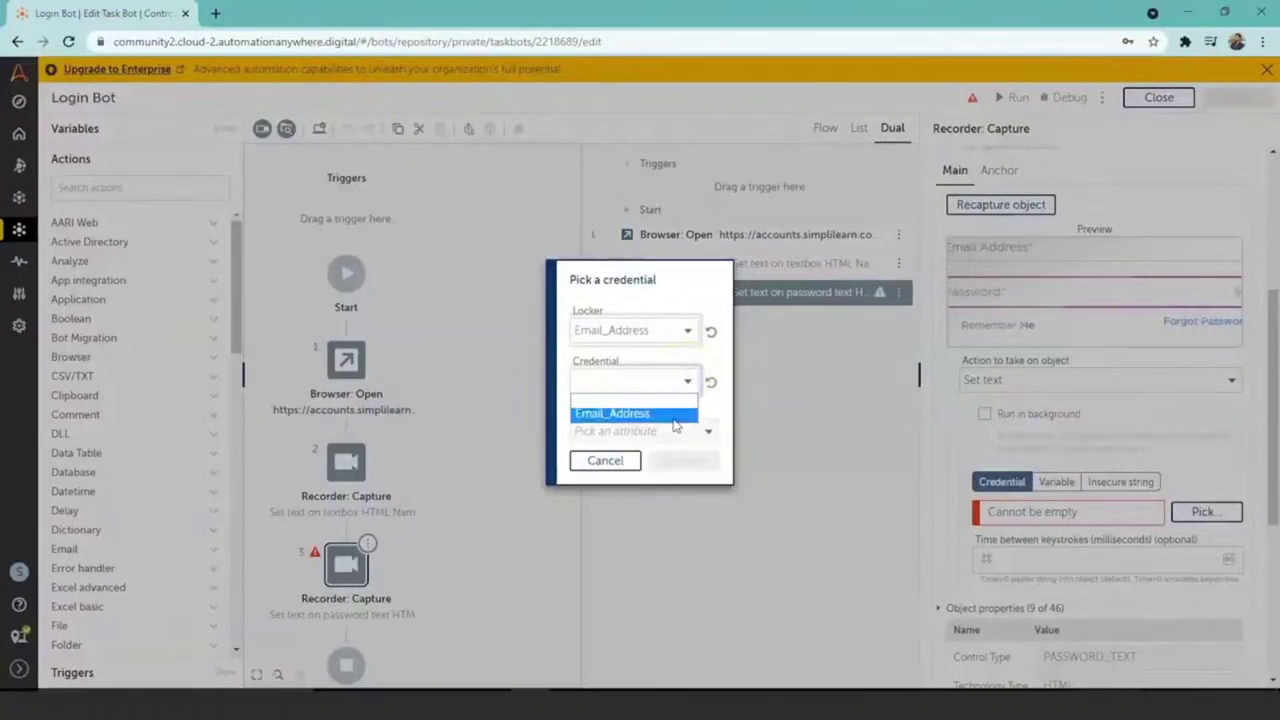
click(675, 422)
click(703, 432)
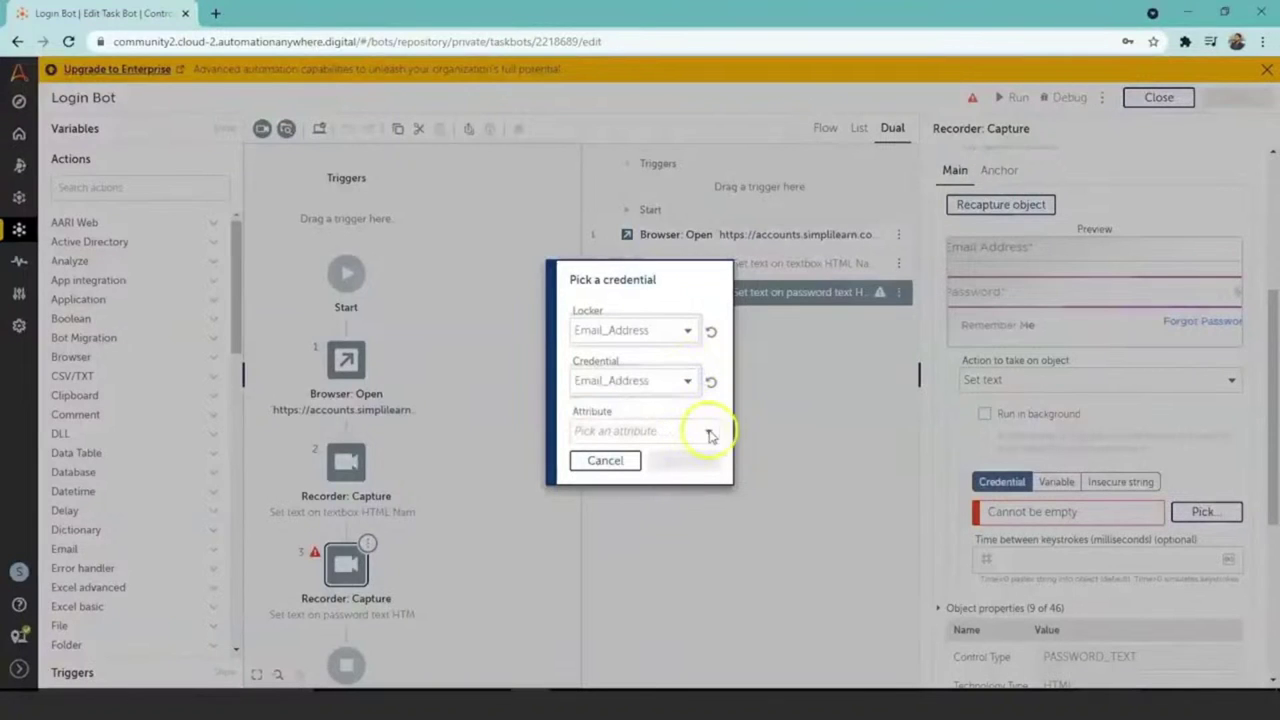
drag(704, 450, 695, 484)
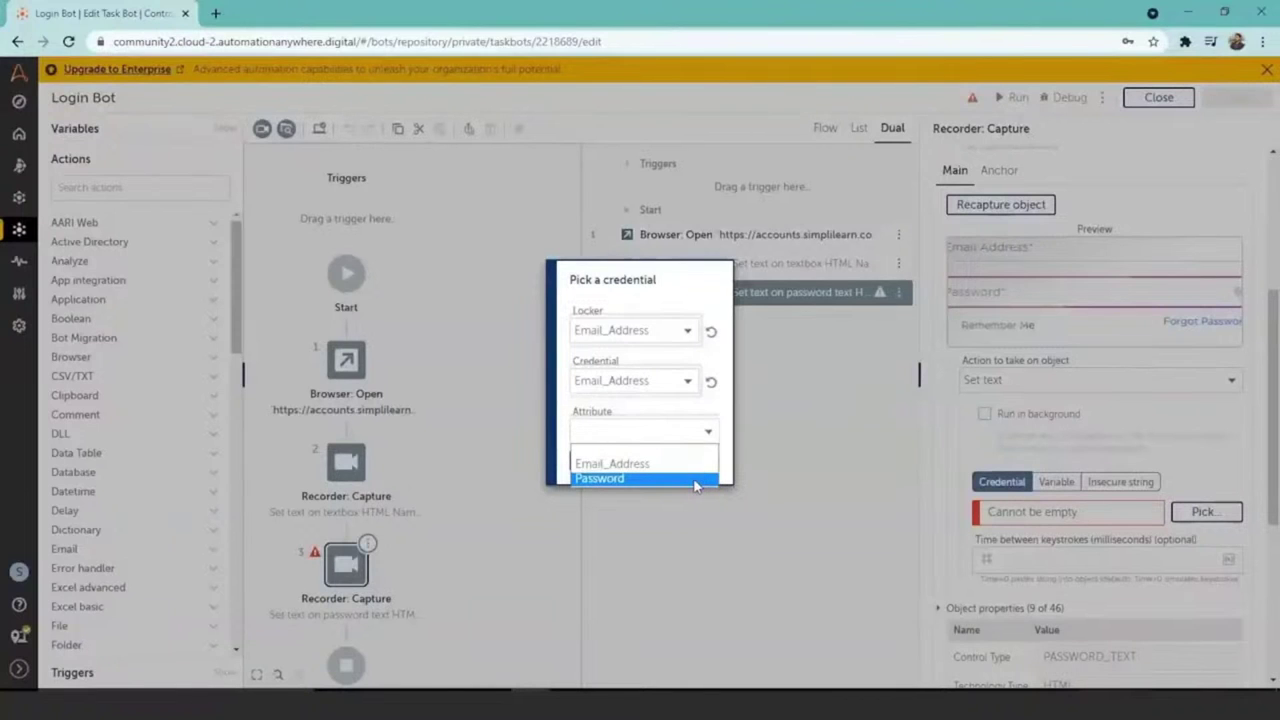
click(697, 479)
click(688, 460)
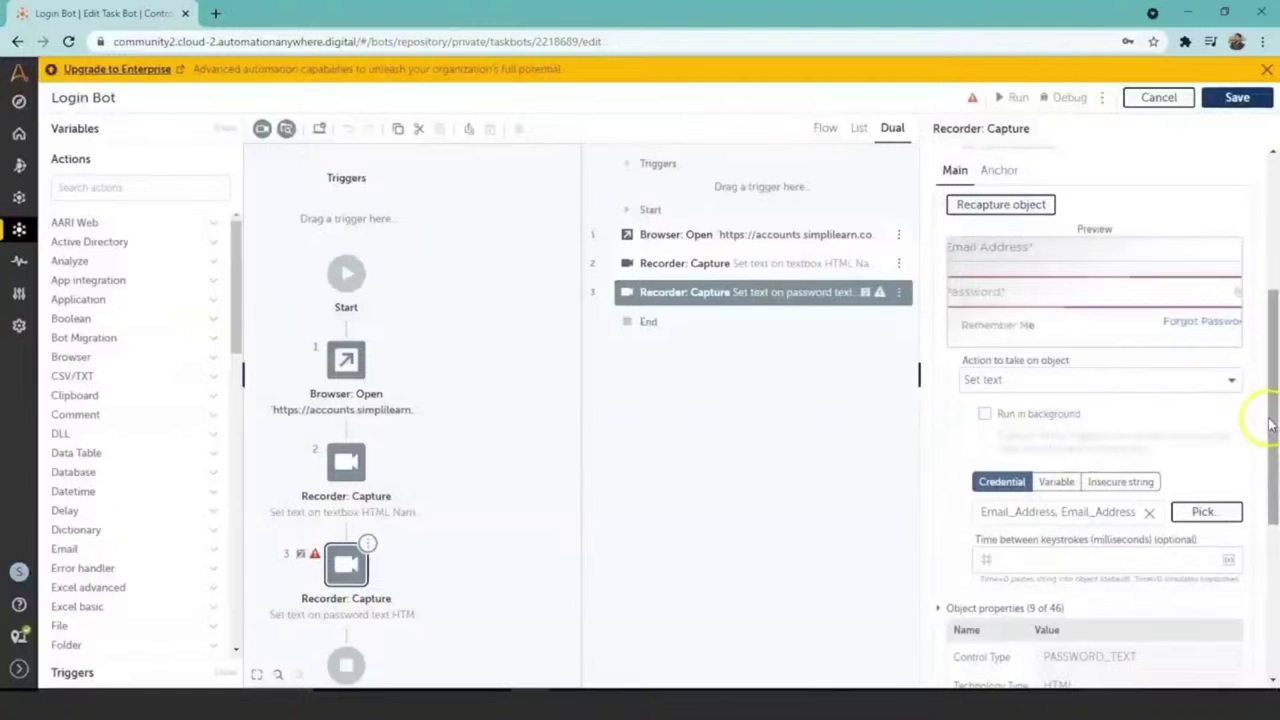
Step: Review step 3's settings and save the Login Bot
drag(1273, 398, 1275, 465)
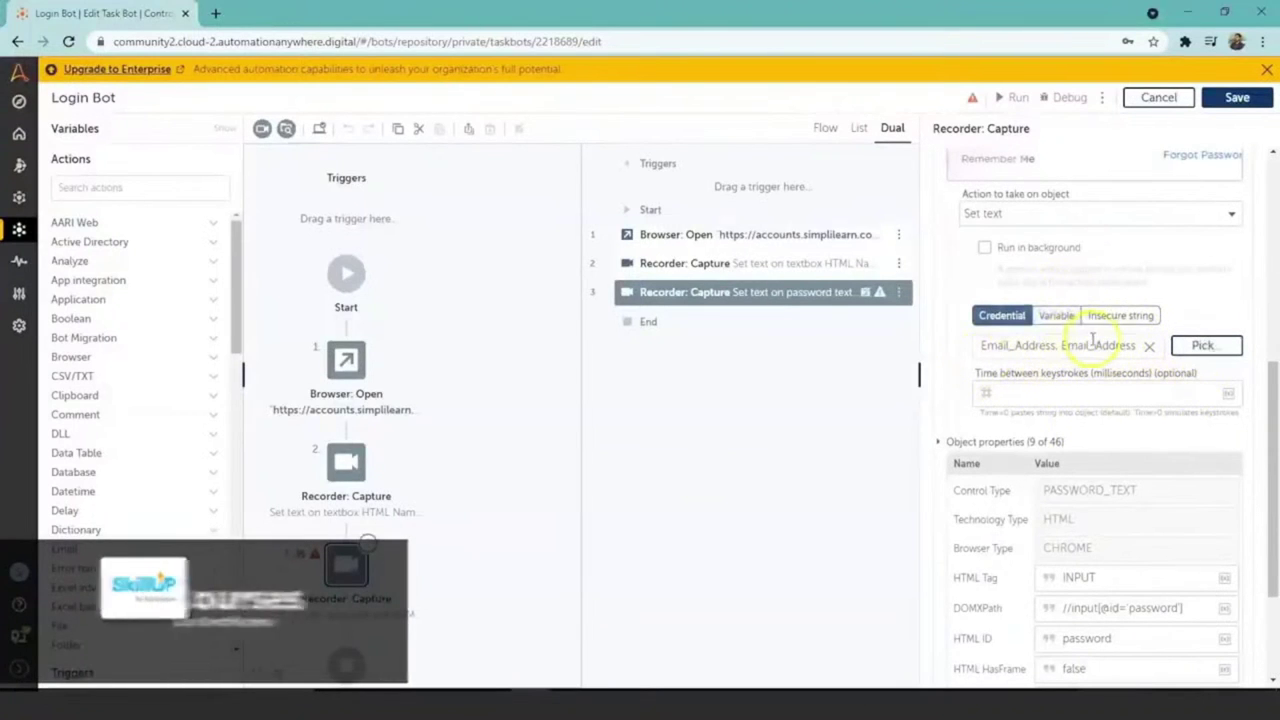
click(1207, 346)
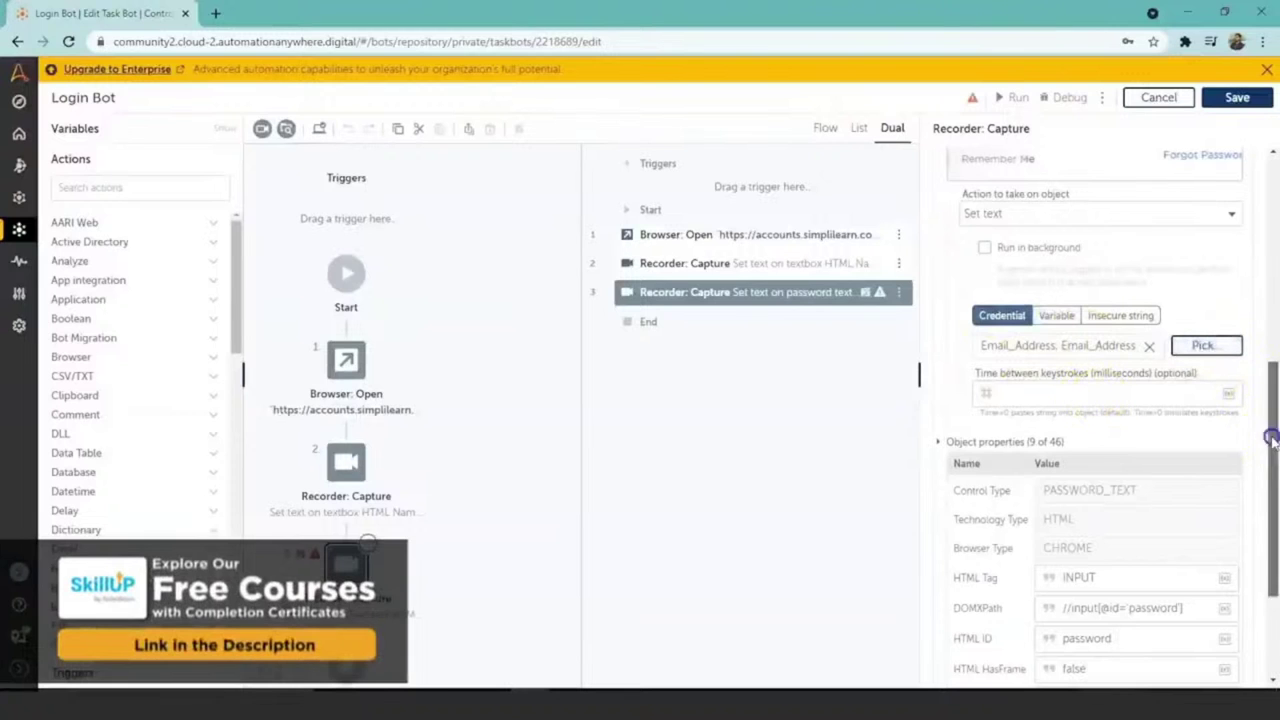
drag(1269, 437, 1275, 522)
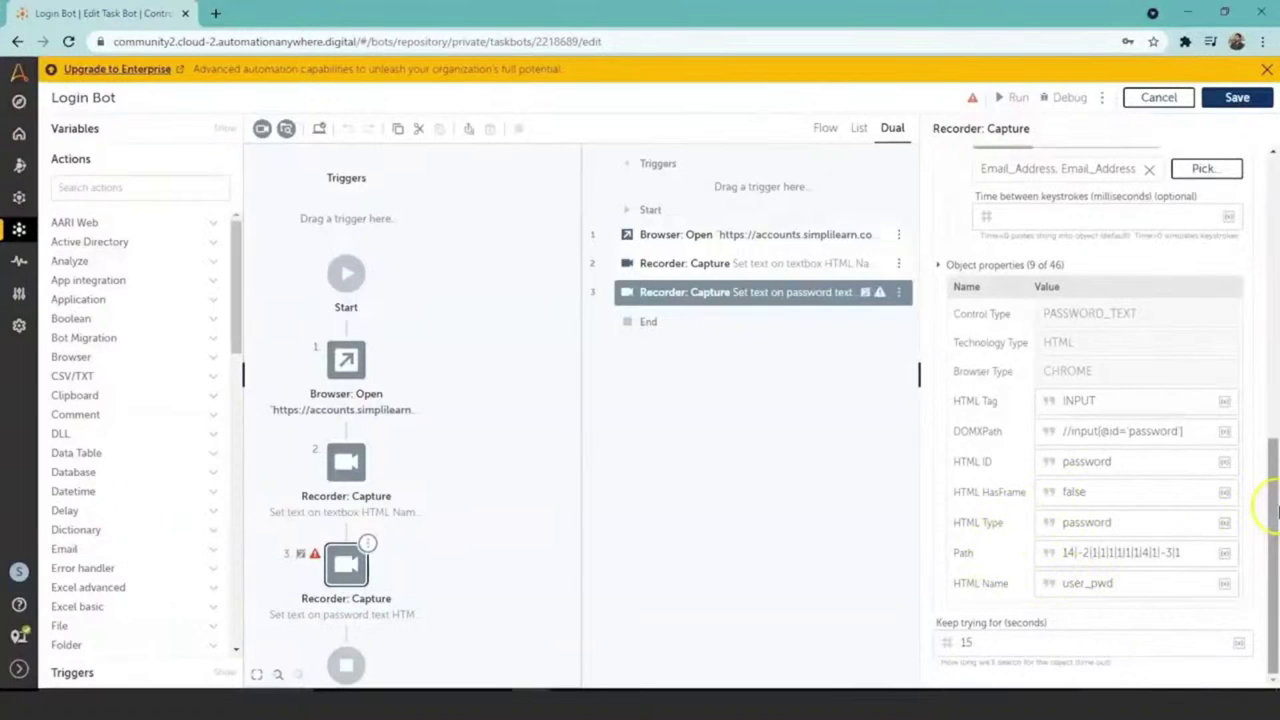
scroll(1275, 510, up, 7)
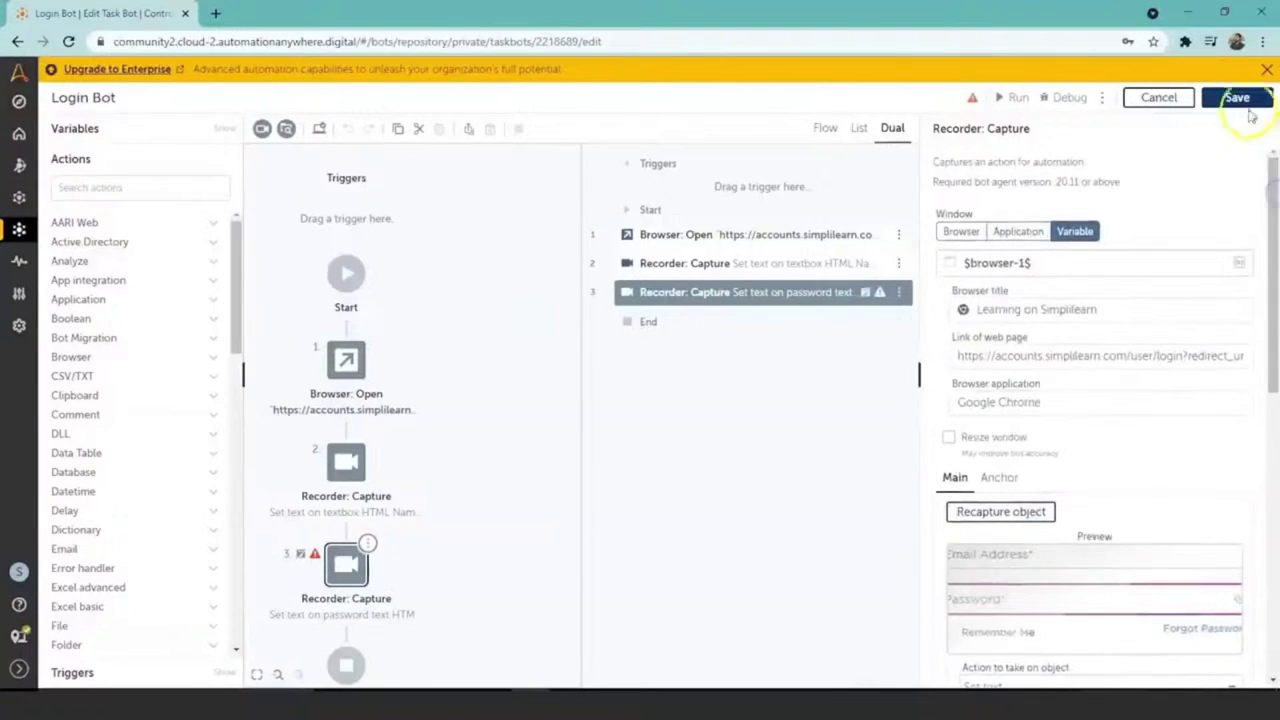
click(1243, 100)
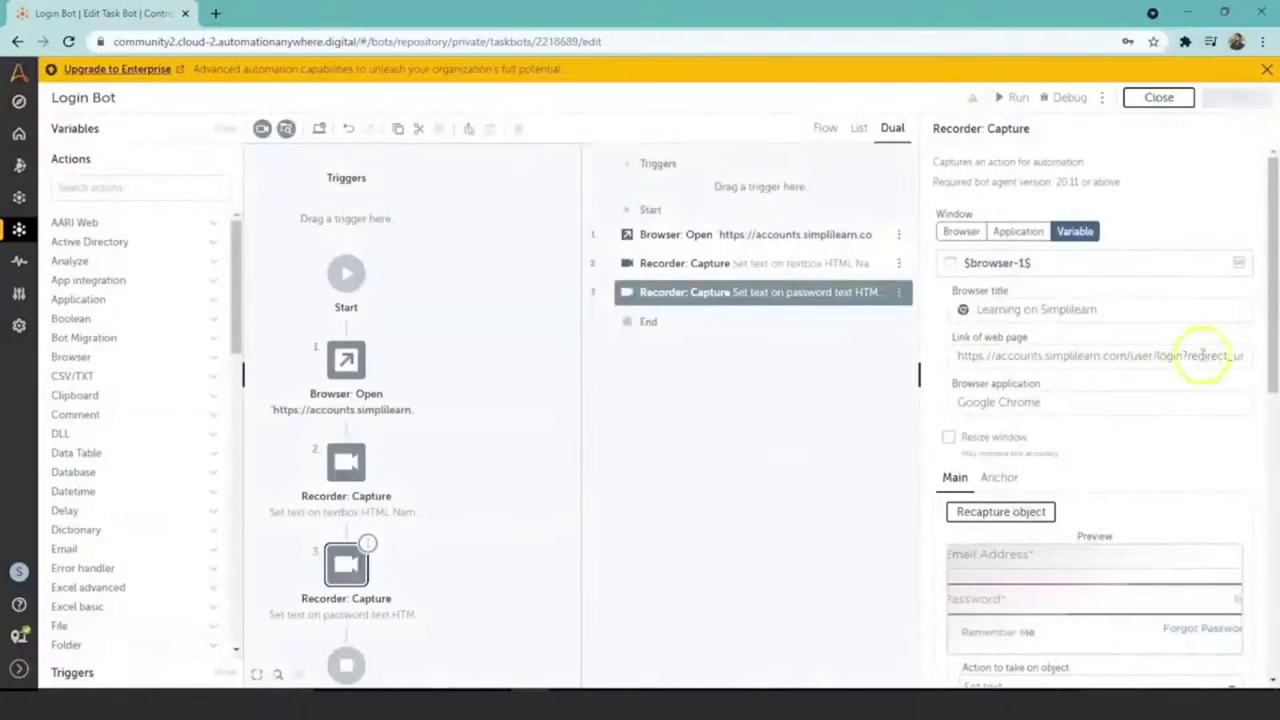
Step: Search actions for 'recorde' and add a fourth Recorder: Capture step after the password step
scroll(1275, 295, down, 2)
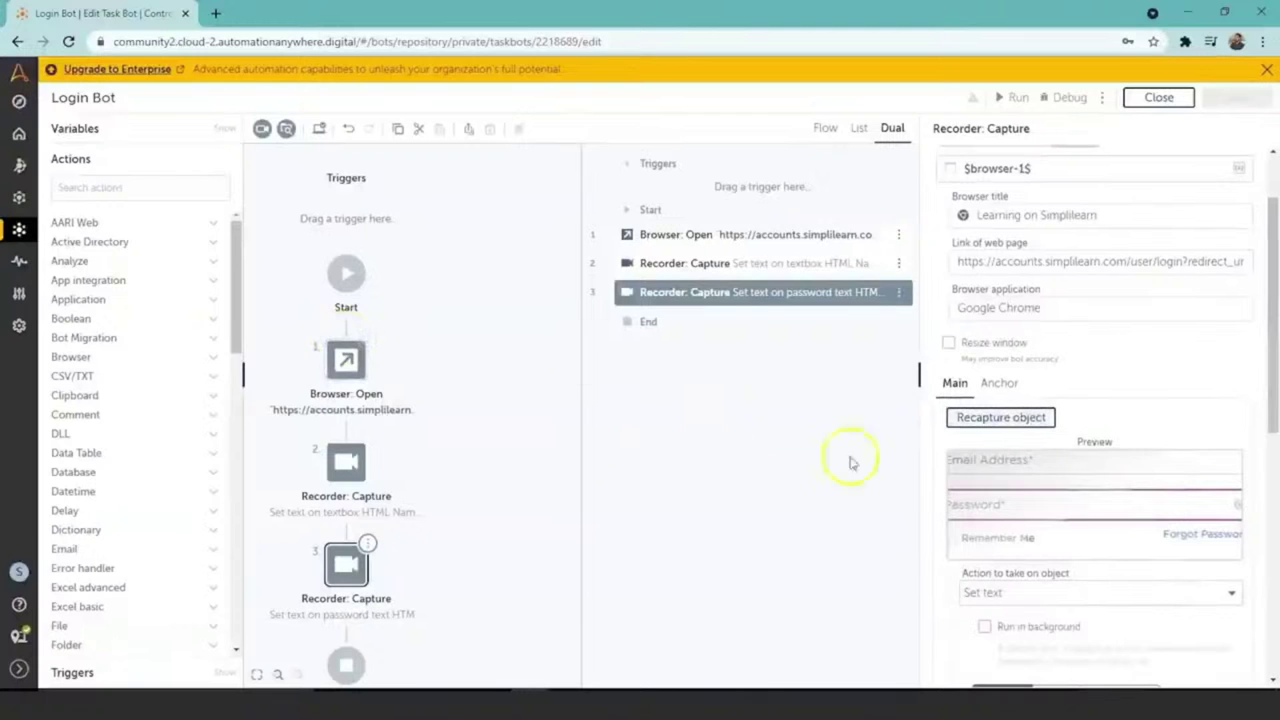
click(106, 184)
text(re)
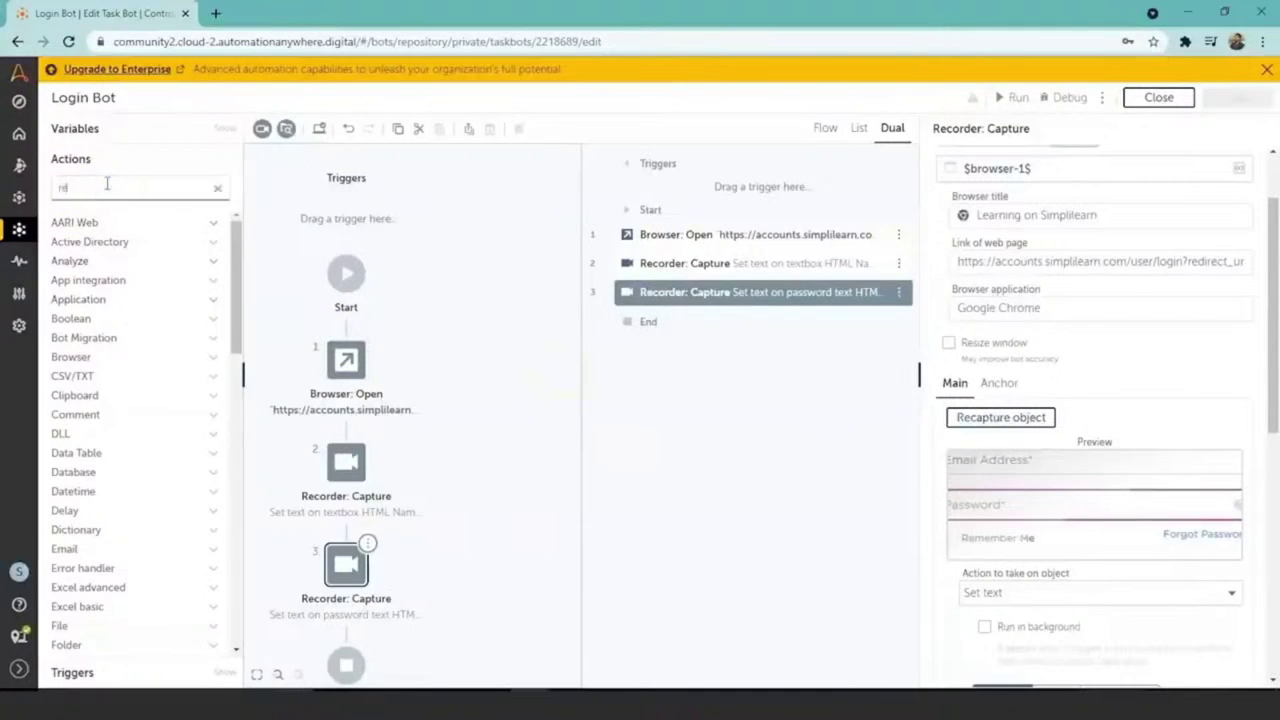
text(corde)
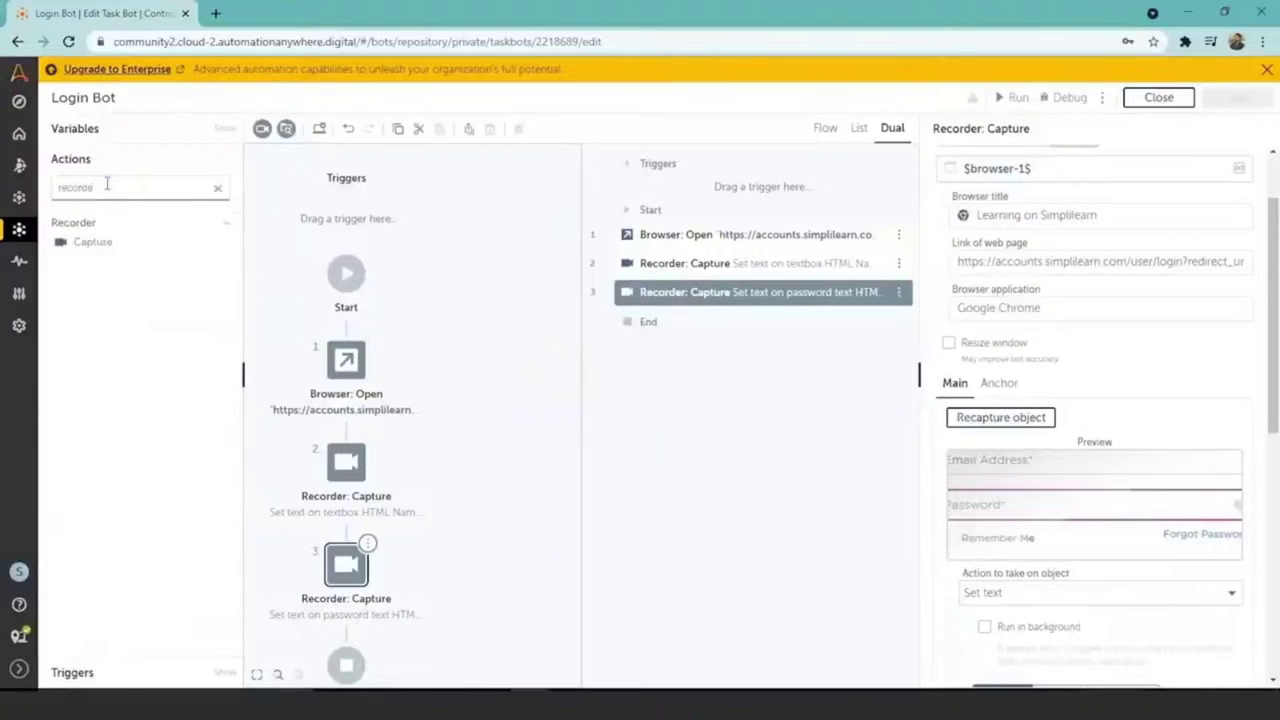
double_click(92, 242)
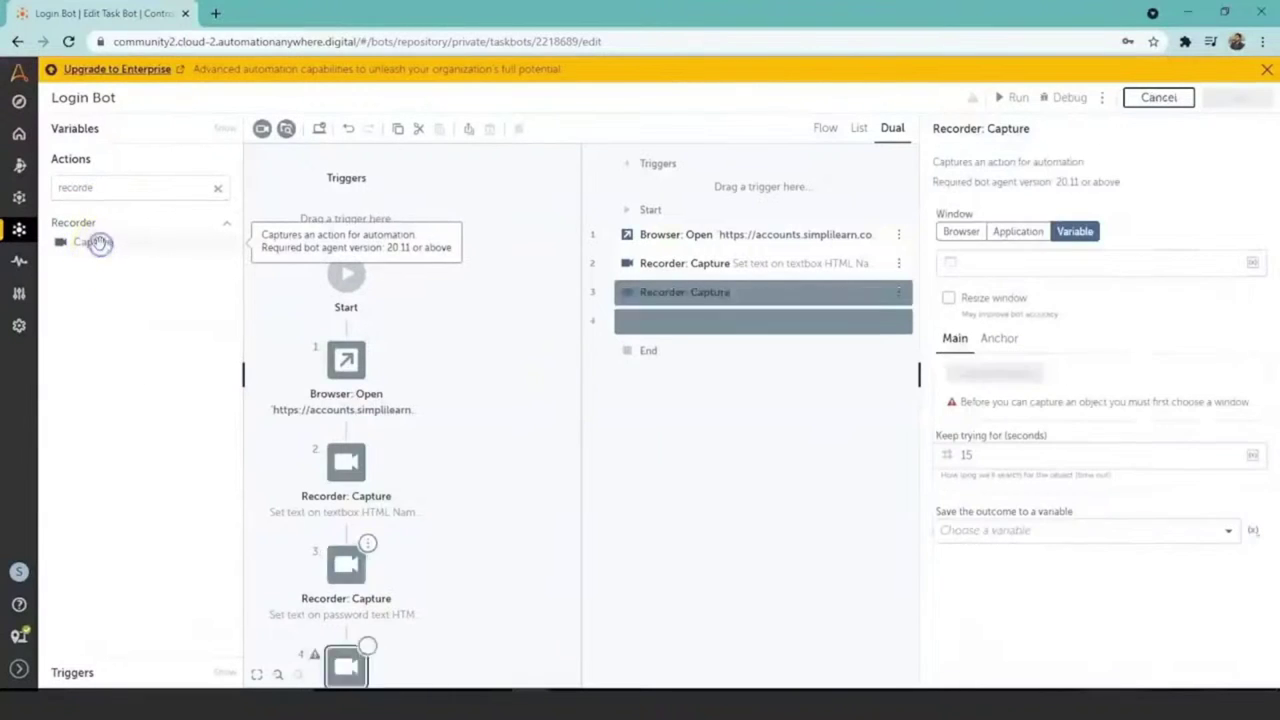
click(346, 620)
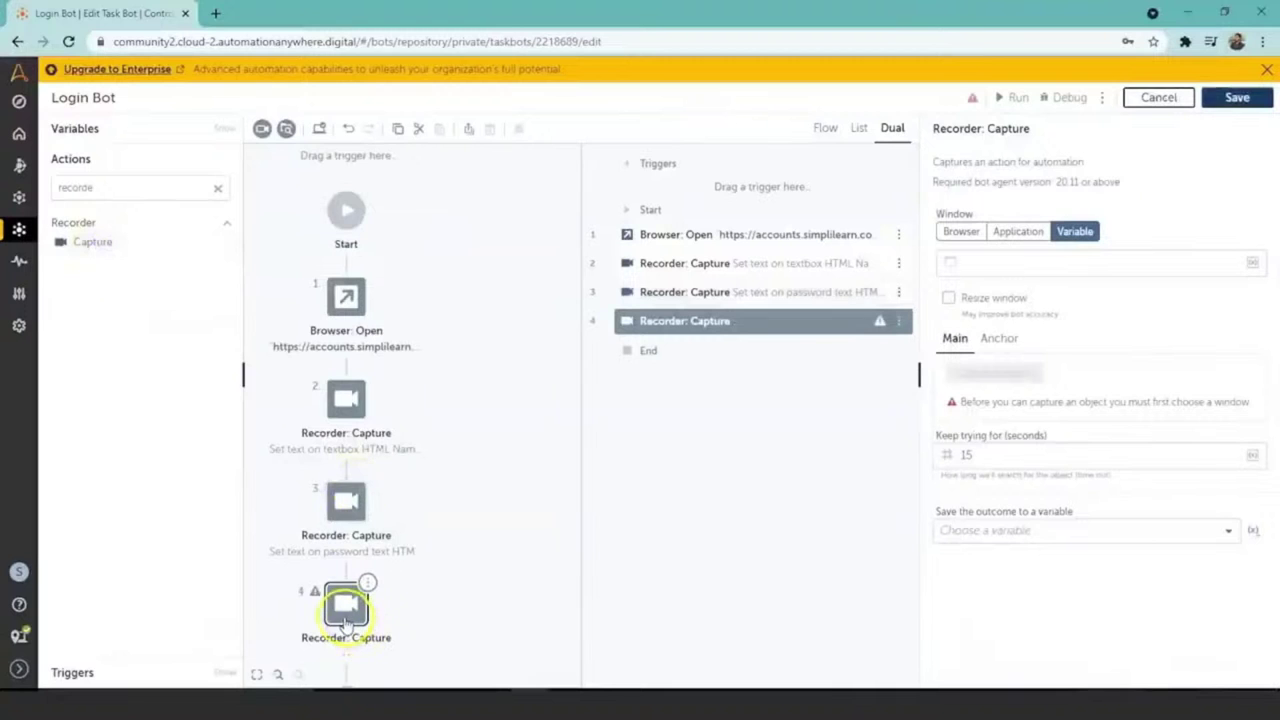
Step: Target step 4 at the 'Learning on Simplilearn' browser tab and capture its Login button
click(962, 232)
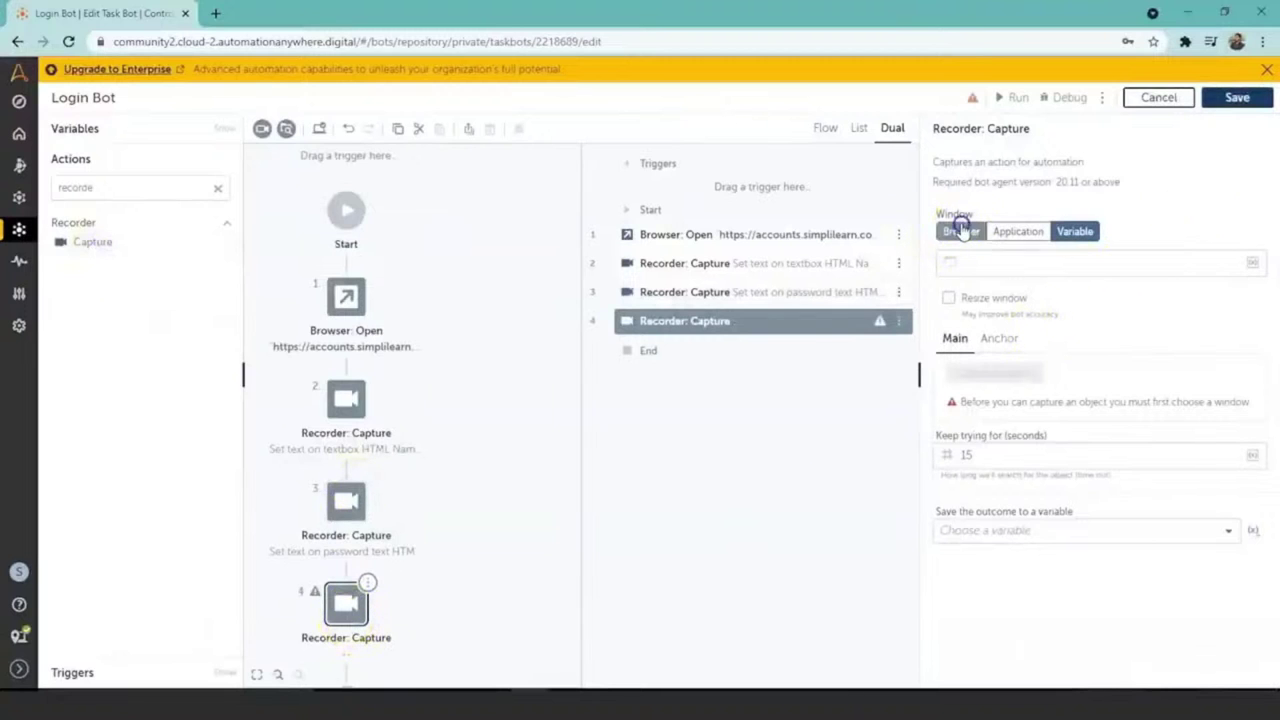
click(1237, 262)
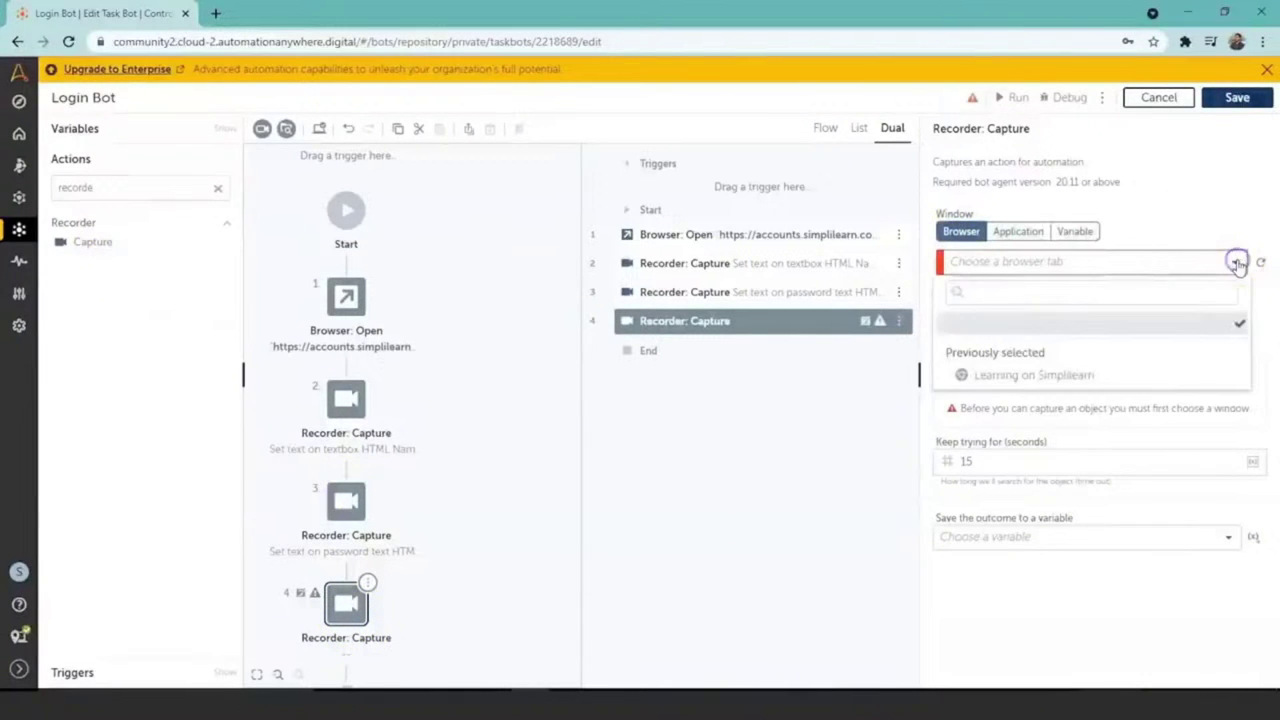
click(1155, 376)
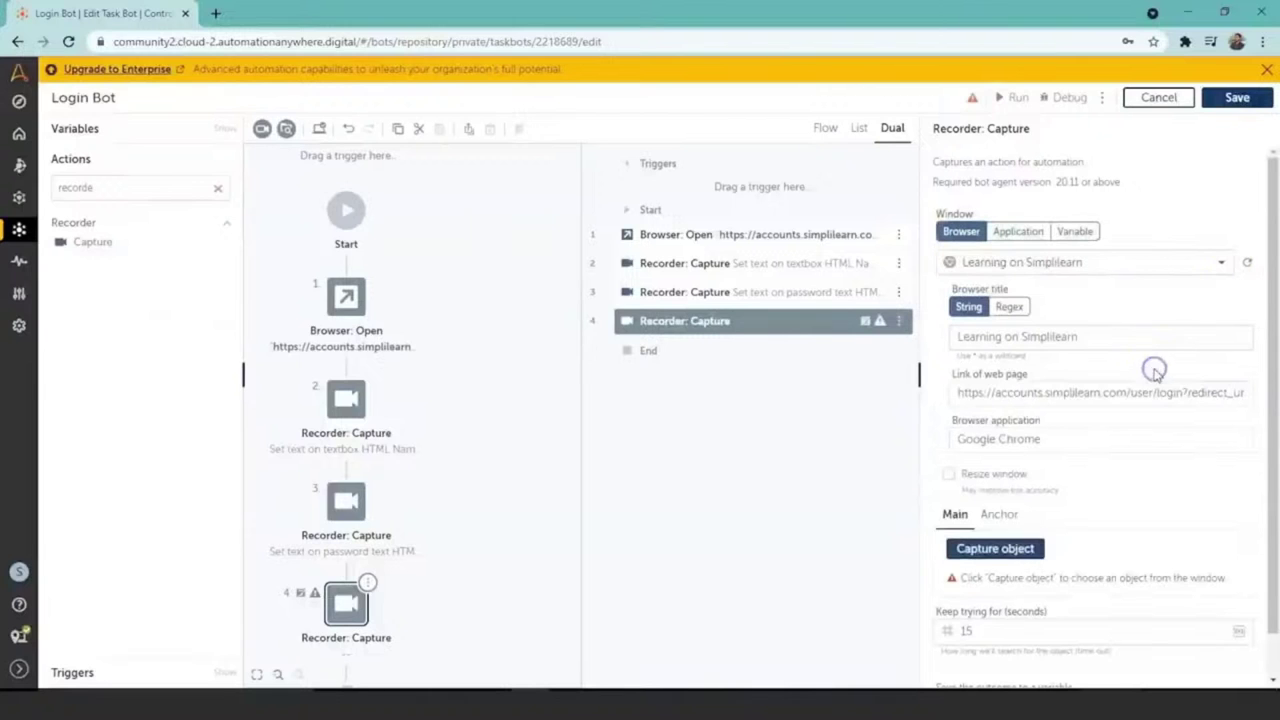
click(1015, 556)
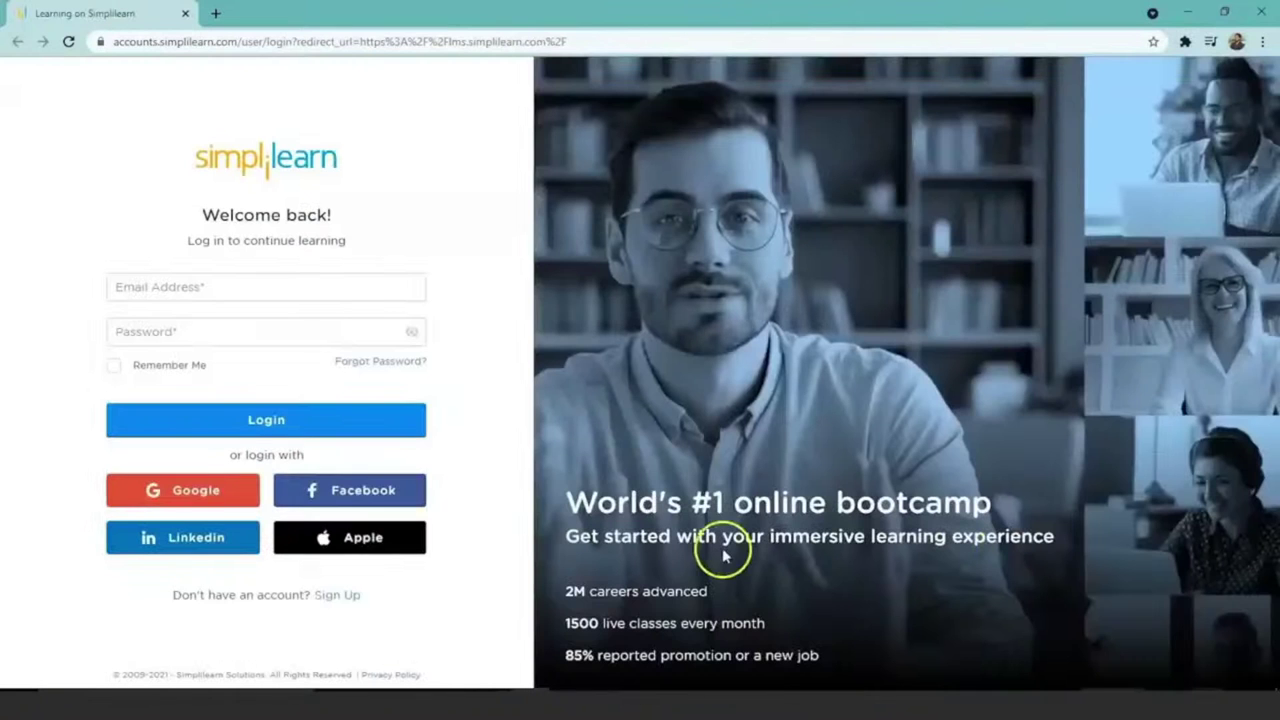
click(280, 425)
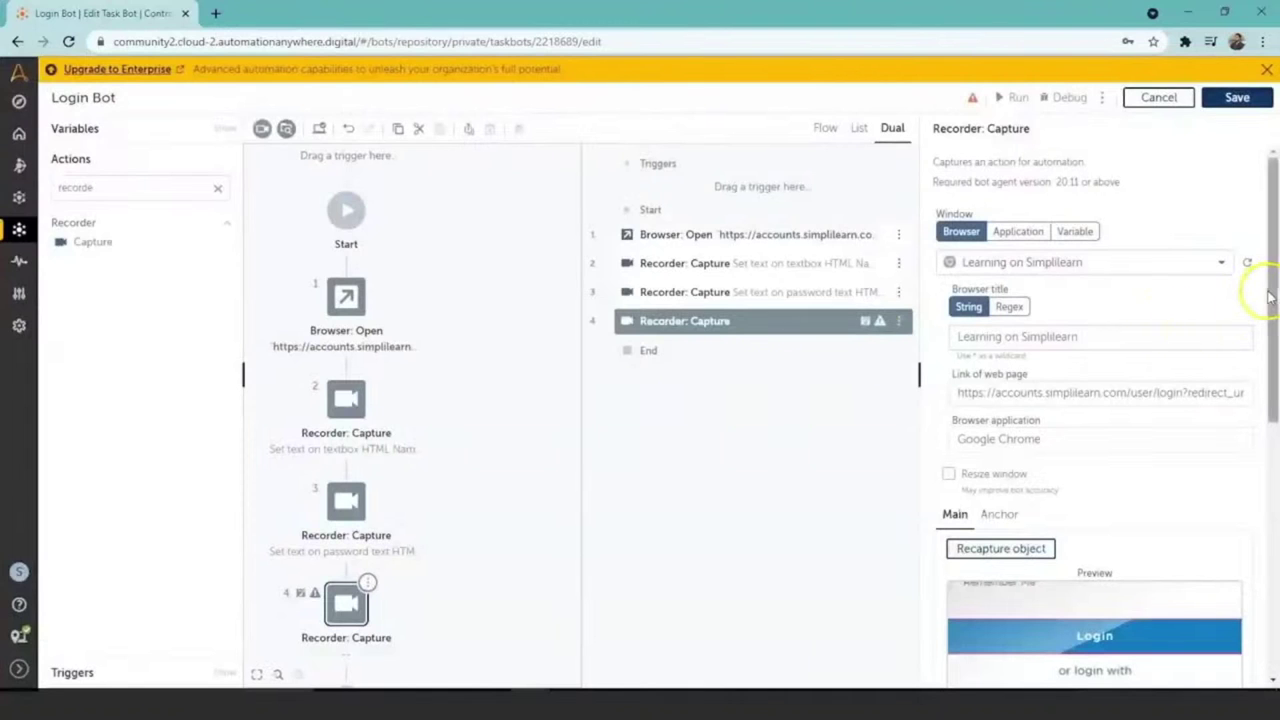
Step: Make step 4 perform a Click on the captured Login button
drag(1270, 296, 1272, 425)
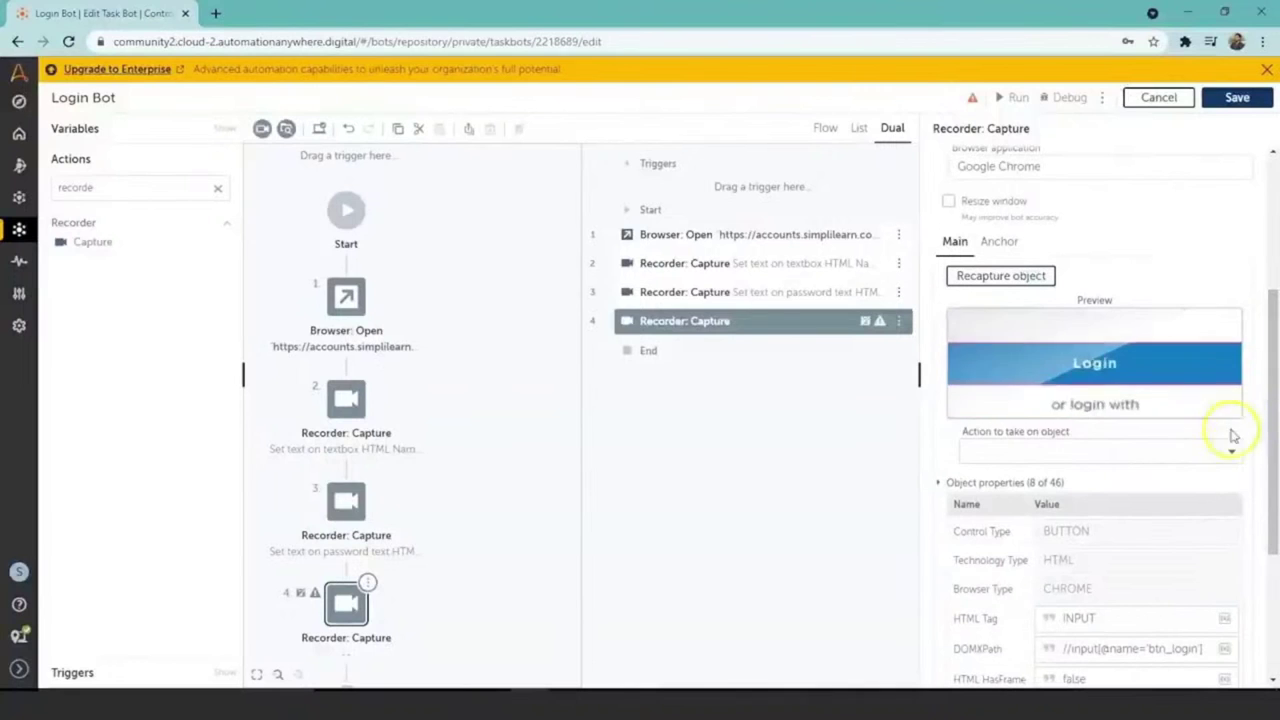
click(1233, 452)
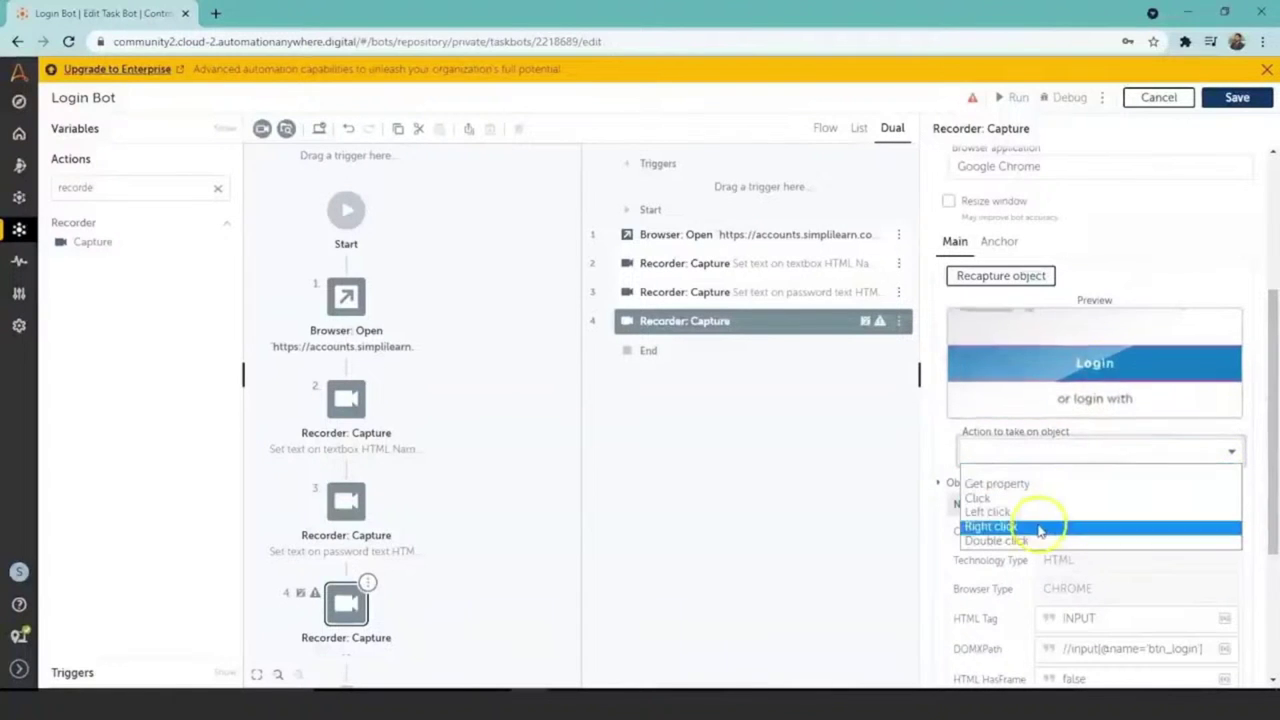
key(Up)
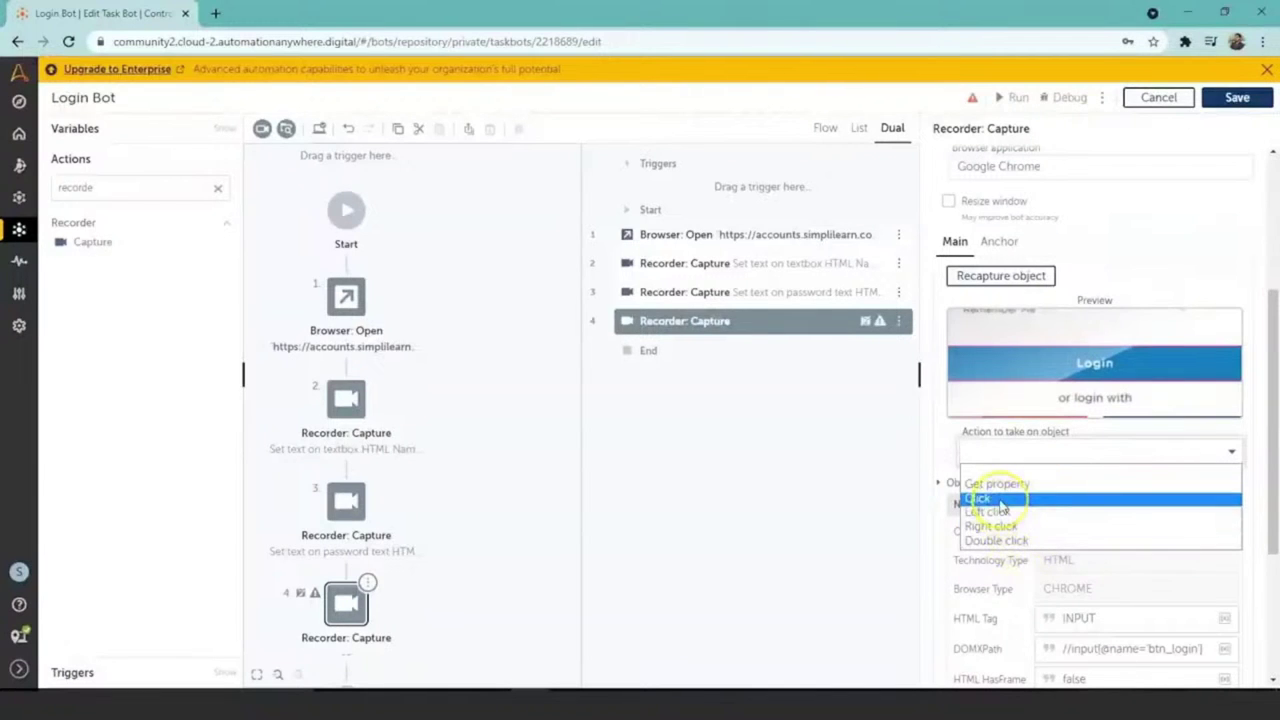
click(999, 499)
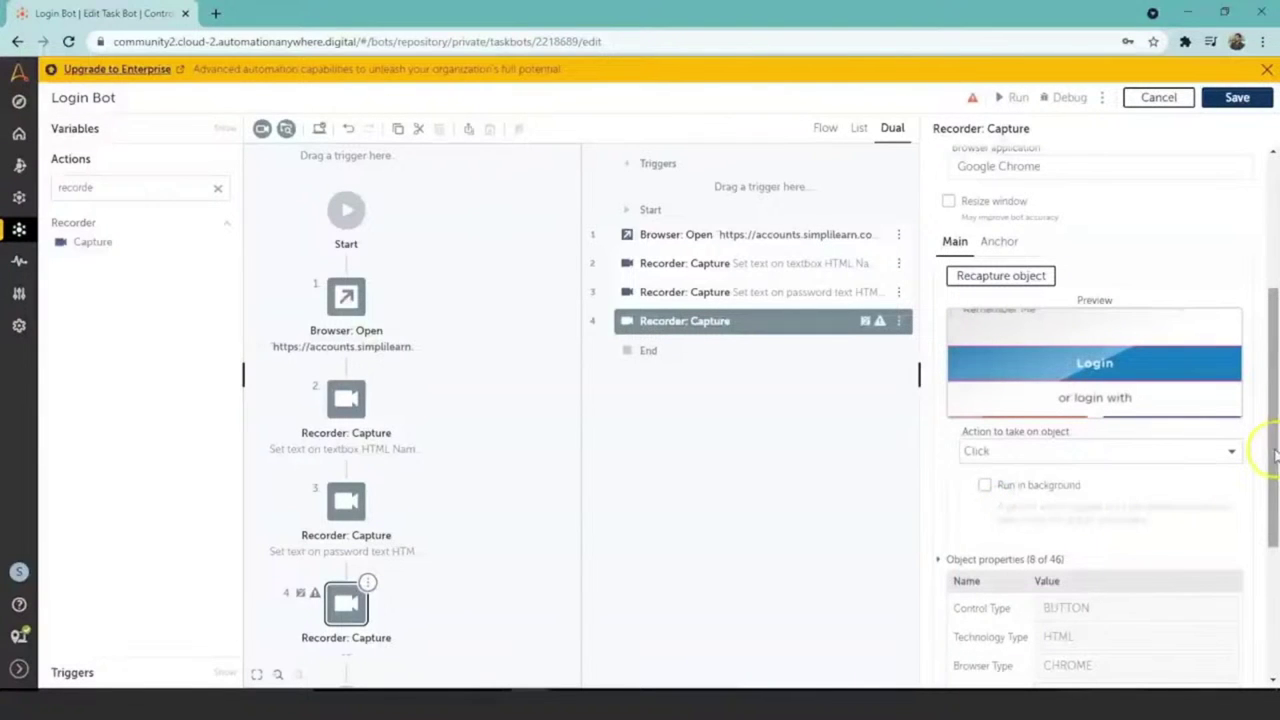
drag(1275, 455, 1276, 608)
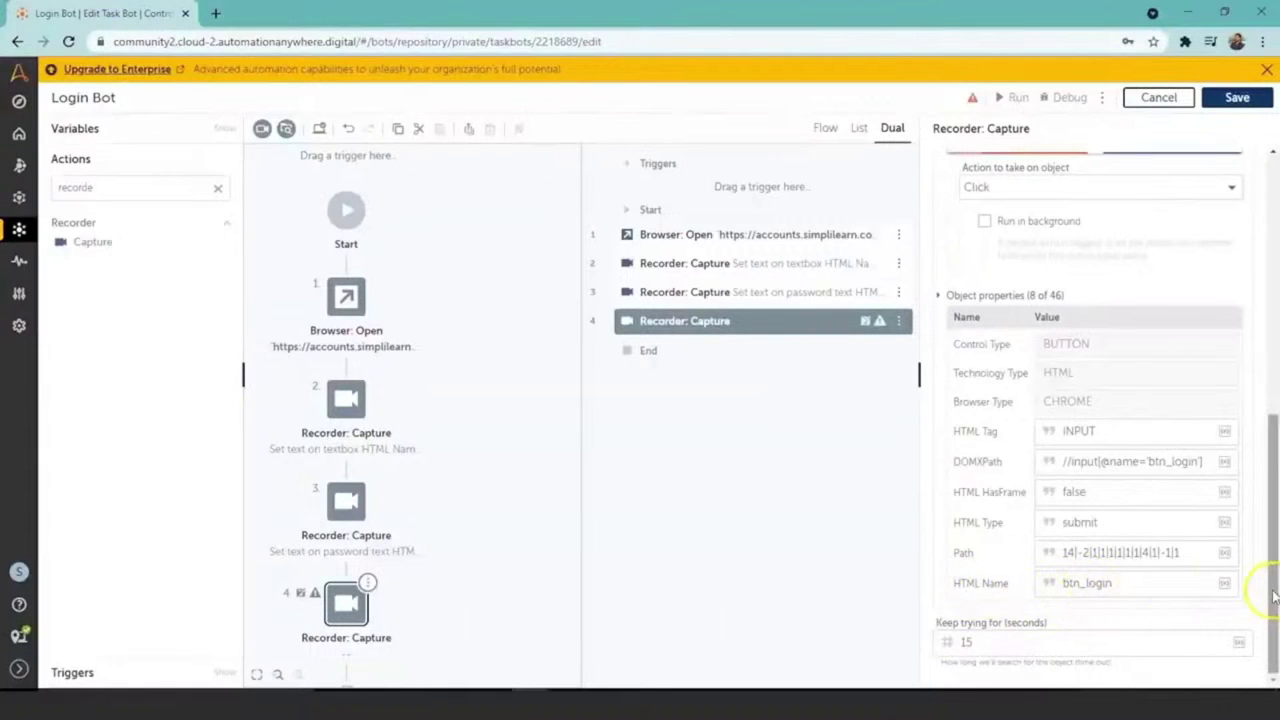
drag(1273, 597, 1267, 300)
Step: Save the four-step Login Bot and run it on this computer
click(1238, 97)
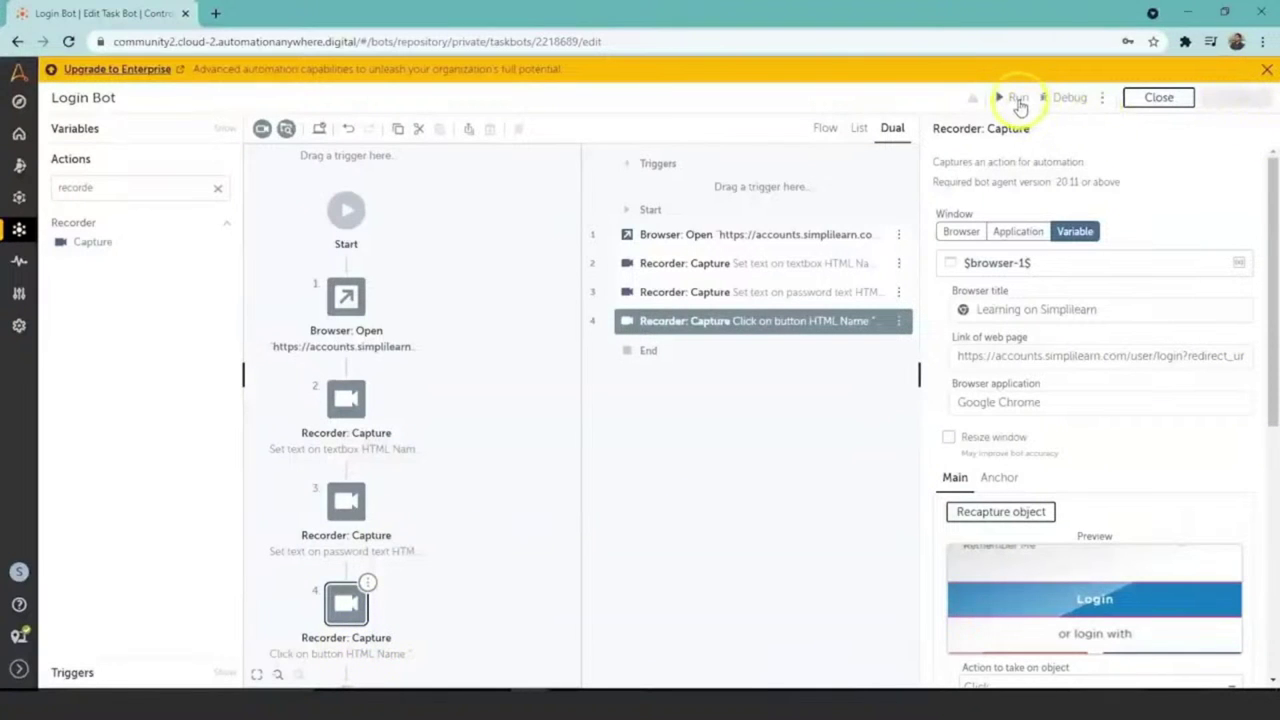
click(1018, 100)
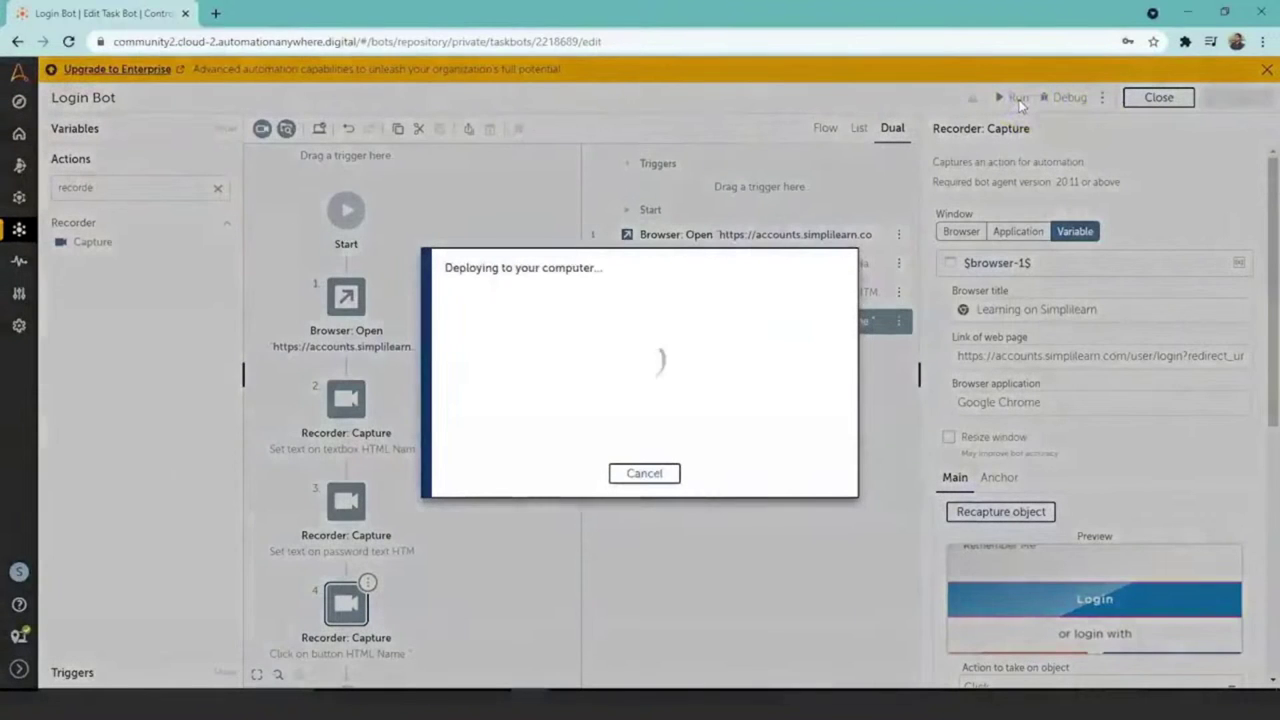